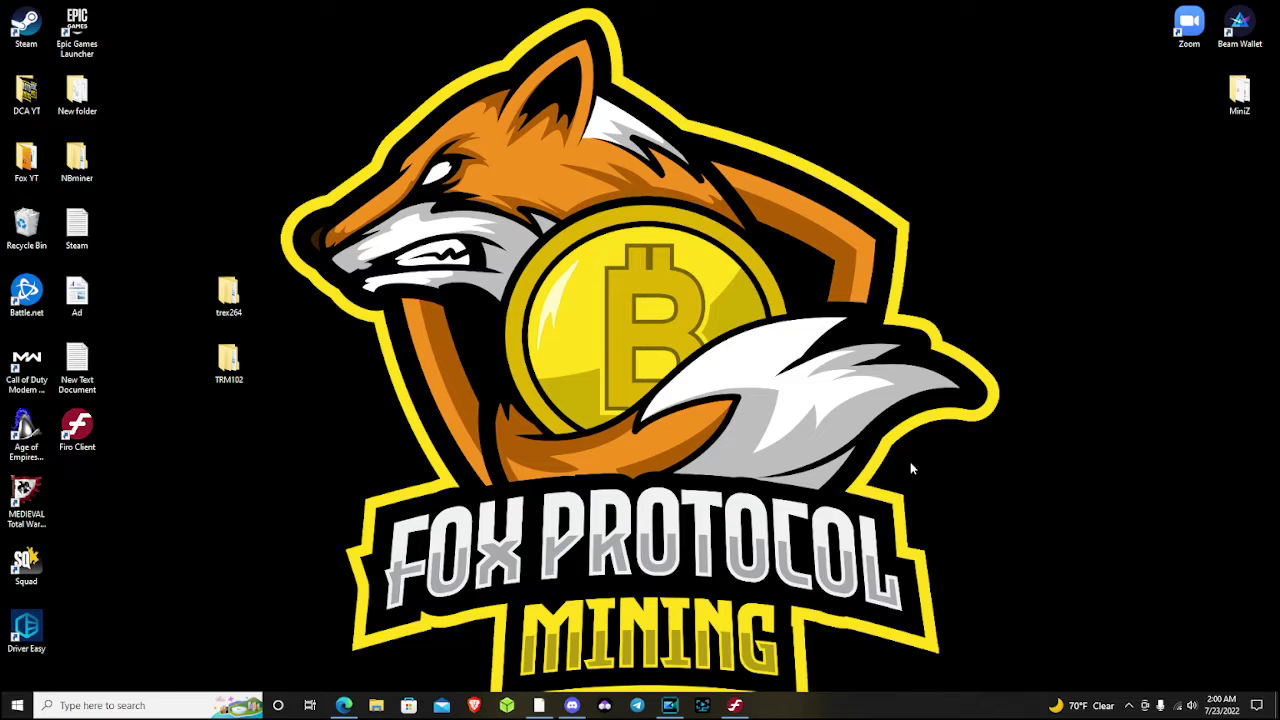
Bring the Edge browser with the MinerPool coin pool list to the front
click(343, 705)
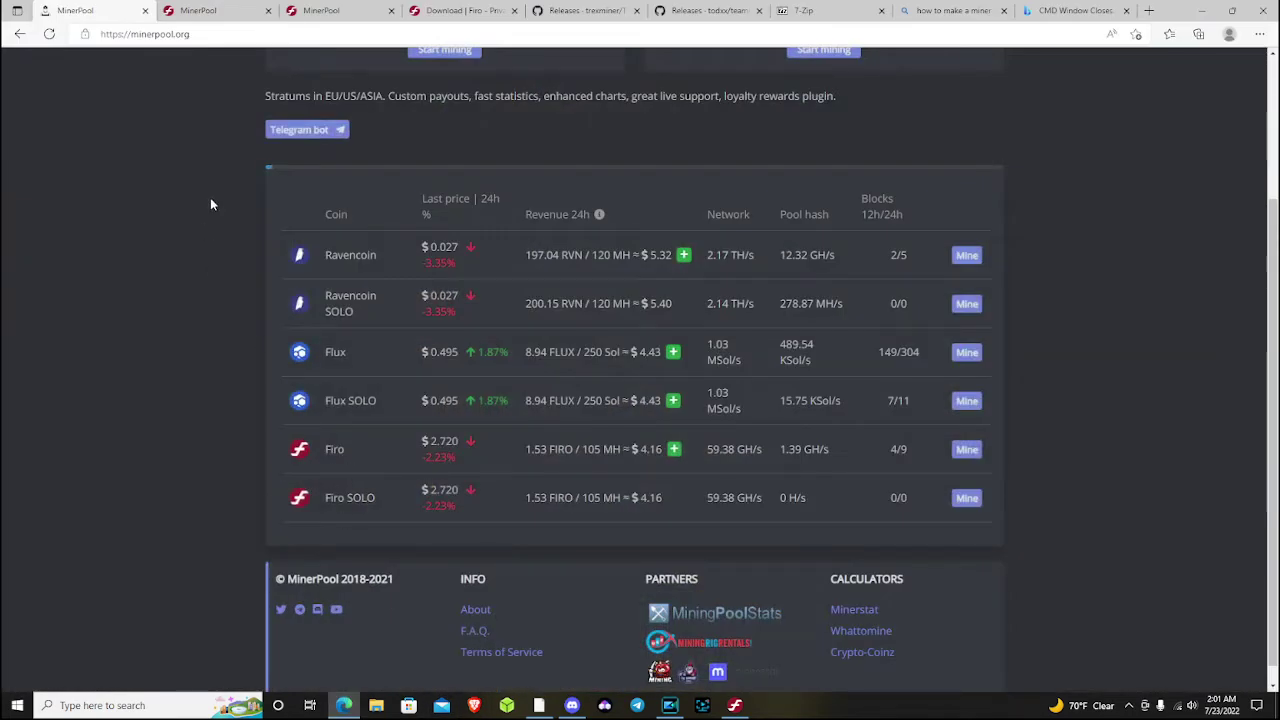
scroll(239, 203, up, 2)
scroll(232, 203, down, 2)
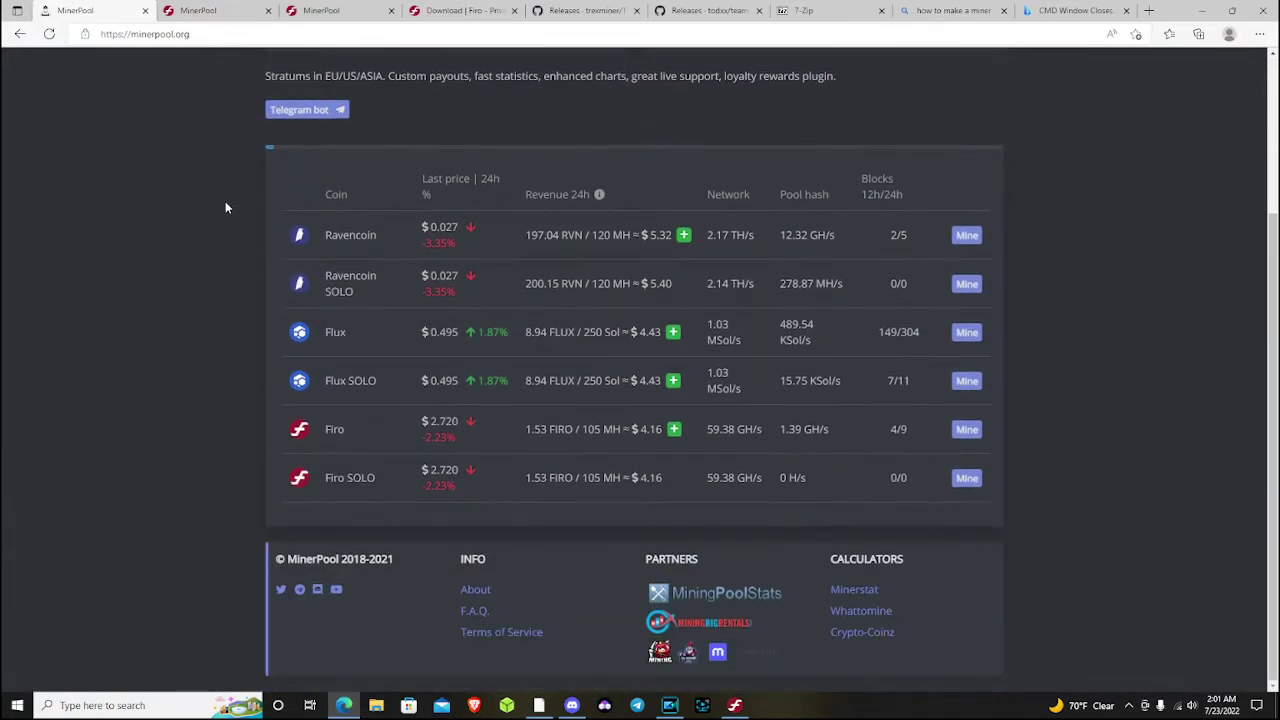
scroll(228, 201, up, 1)
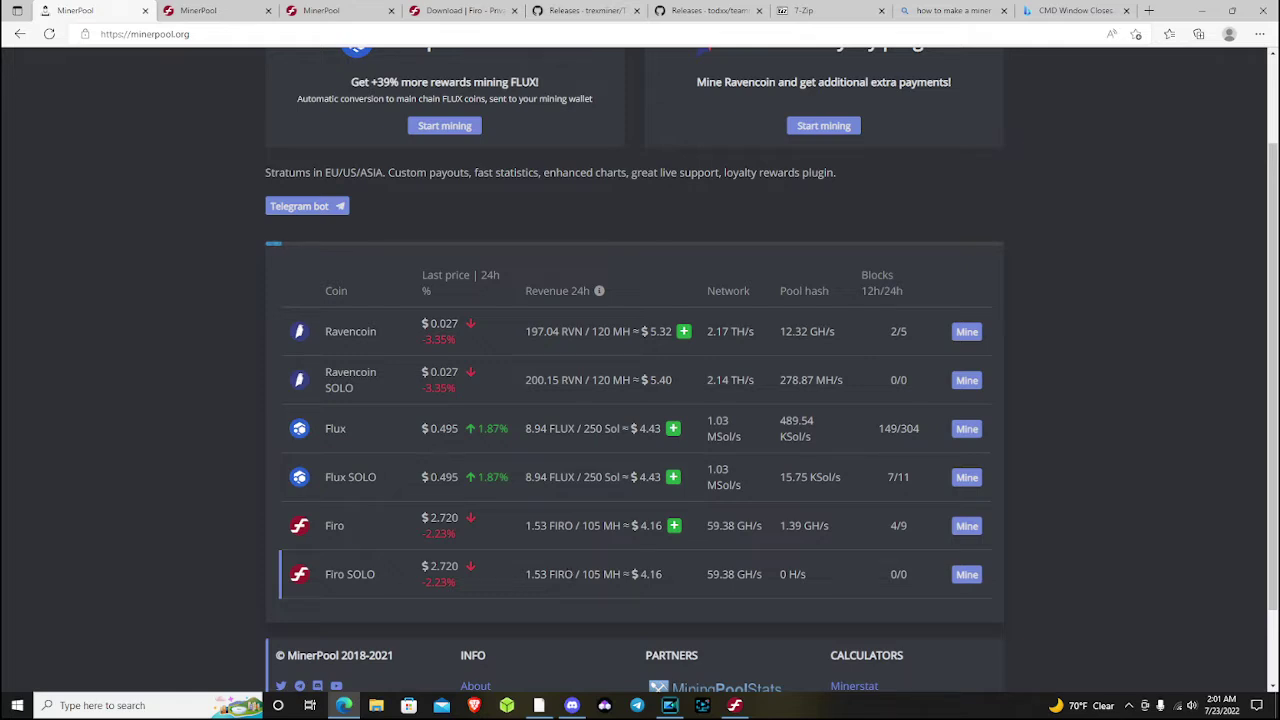
scroll(560, 566, up, 2)
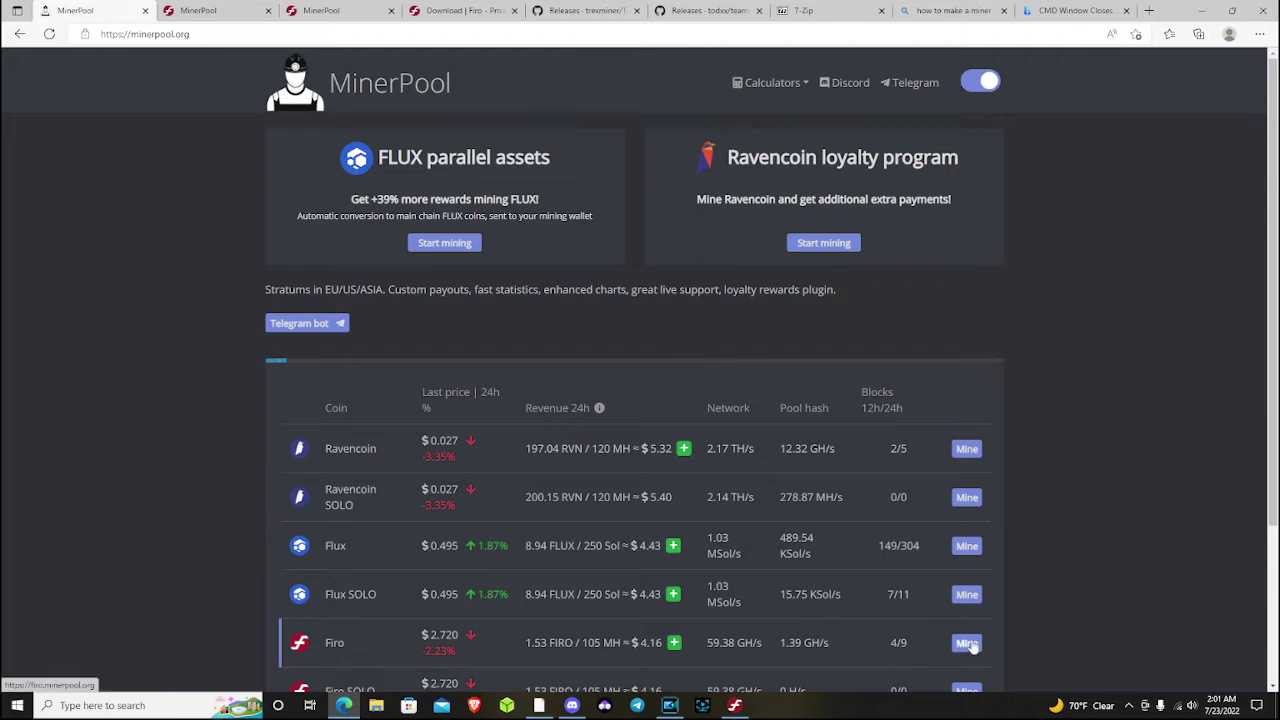
Compare the Firo pool dashboard with the Firo SOLO pool page, ending on the dashboard
click(205, 11)
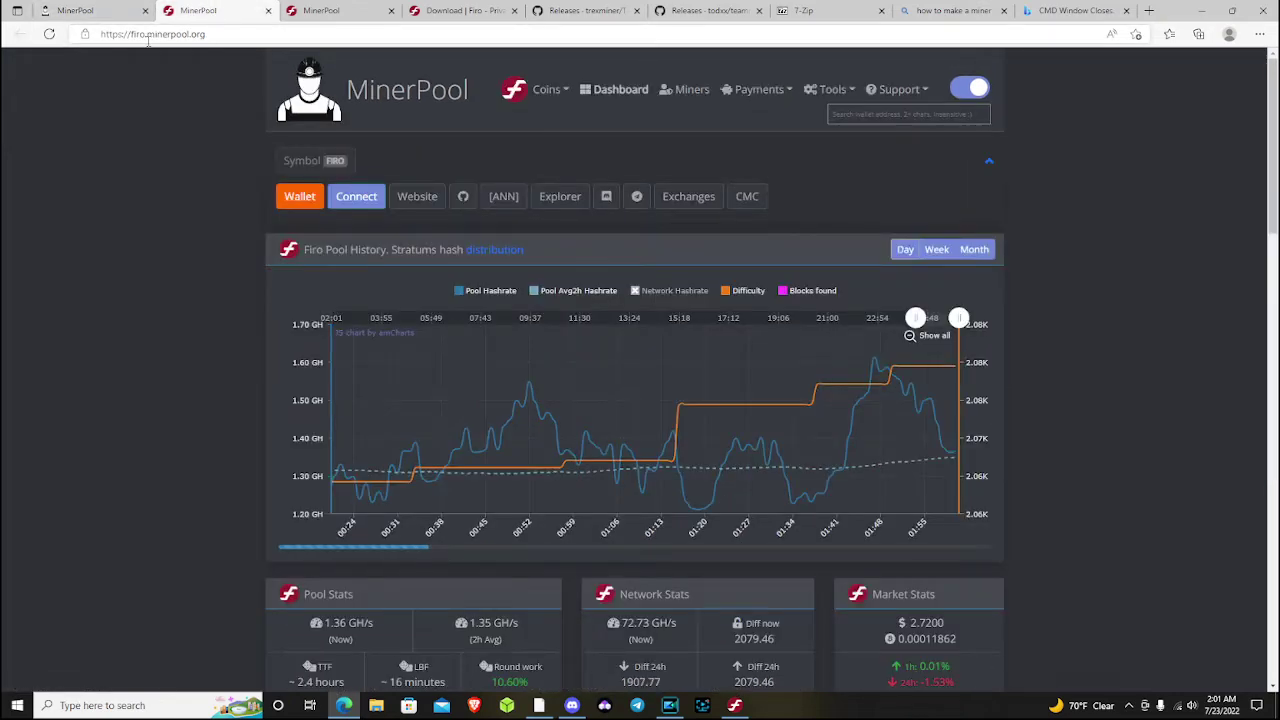
scroll(245, 152, down, 1)
scroll(228, 157, up, 1)
key(ctrl+Tab)
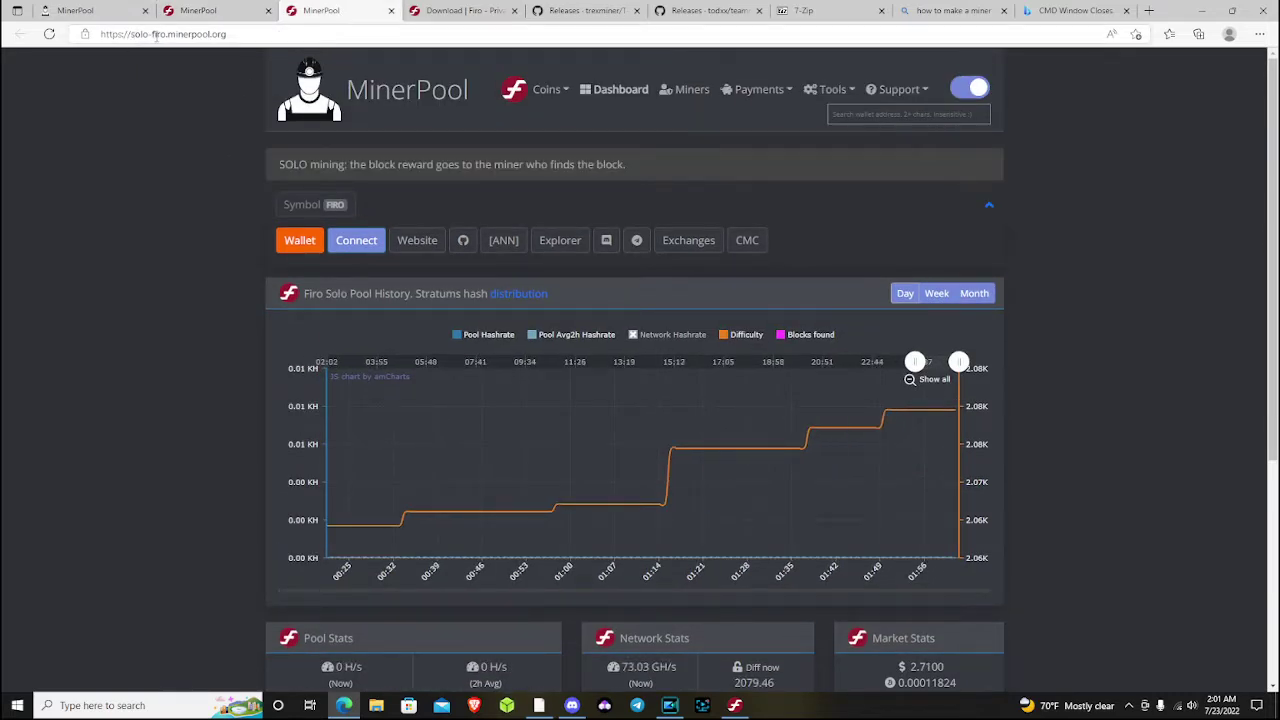
click(200, 8)
key(ctrl+Tab)
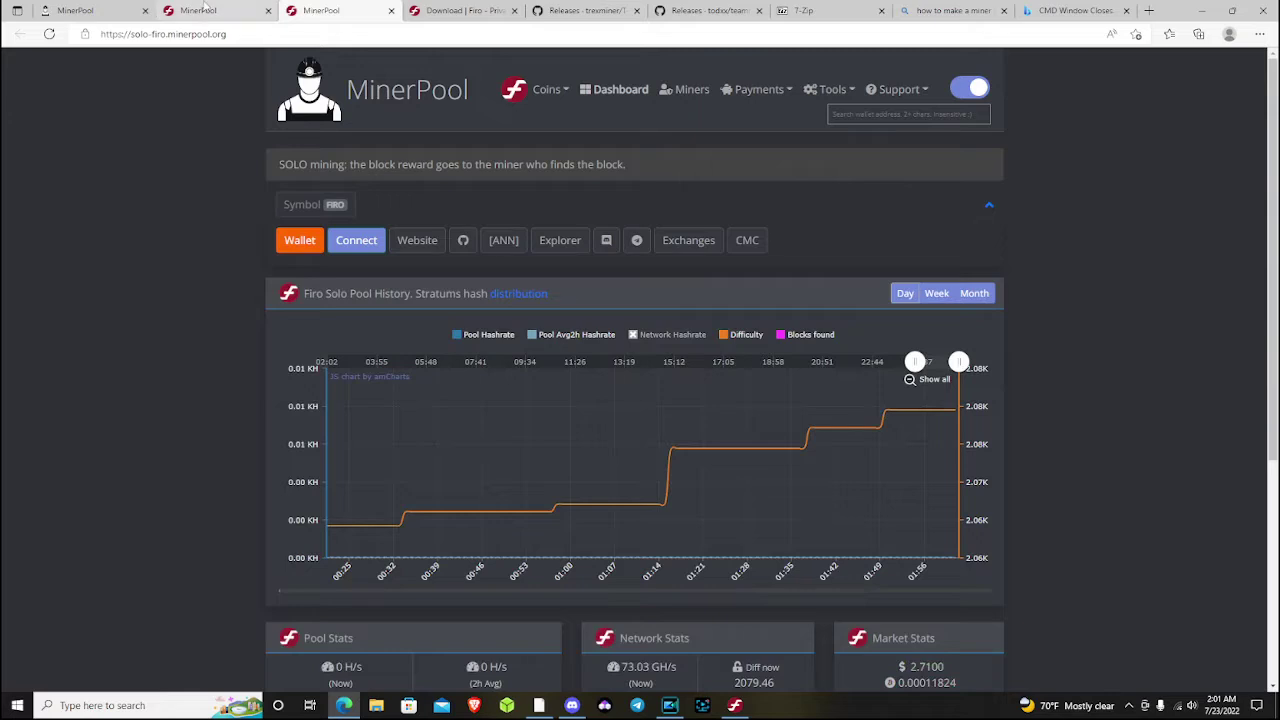
click(204, 7)
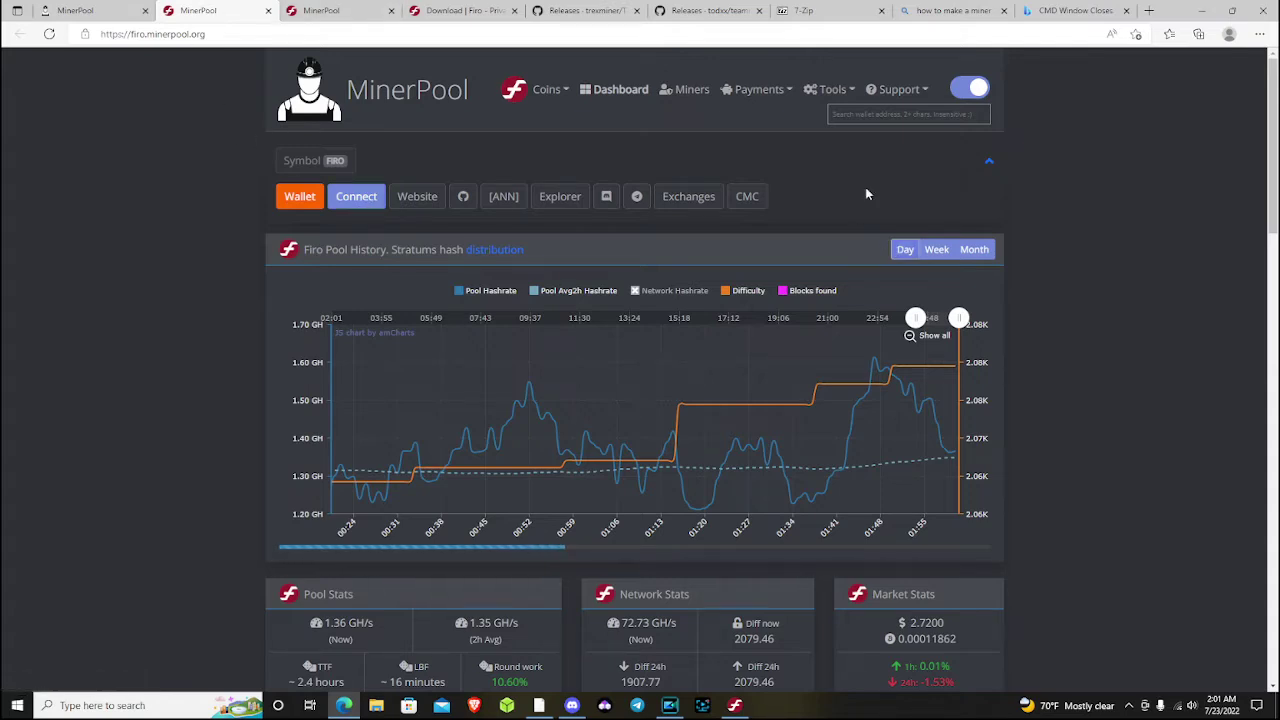
Try the wallet address search, recheck the SOLO page, and return to the Firo dashboard
click(875, 114)
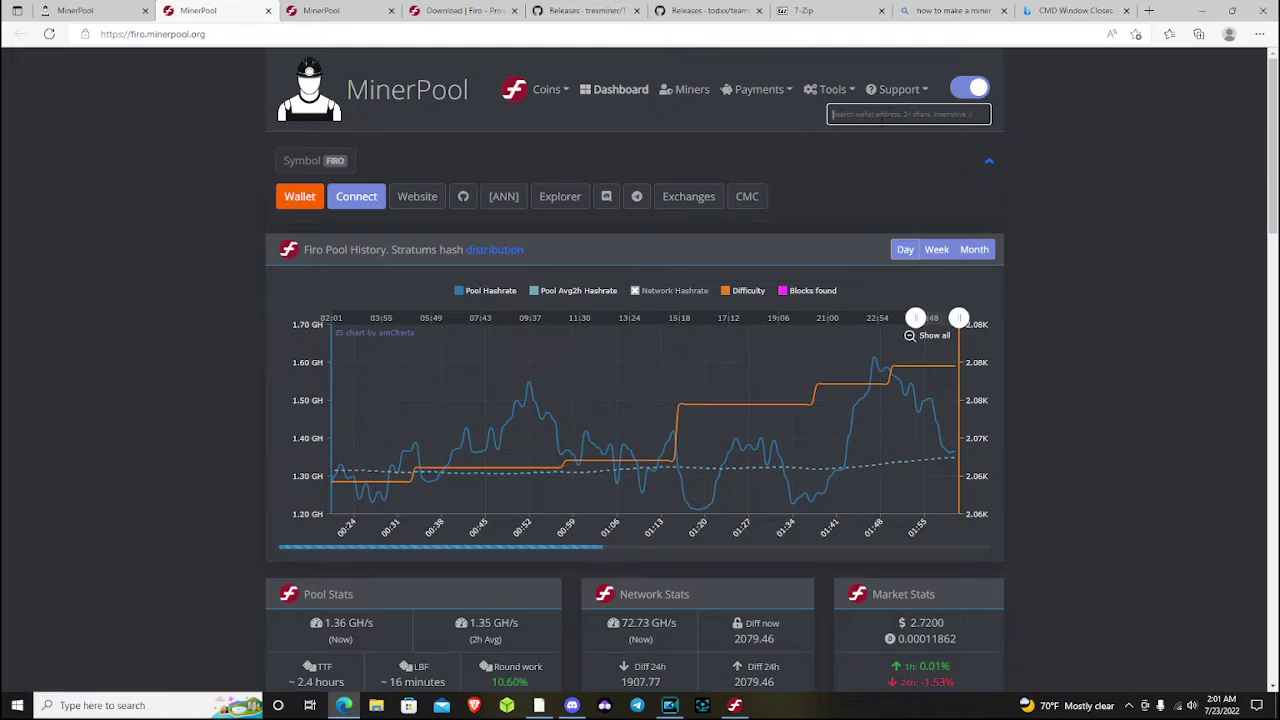
click(333, 12)
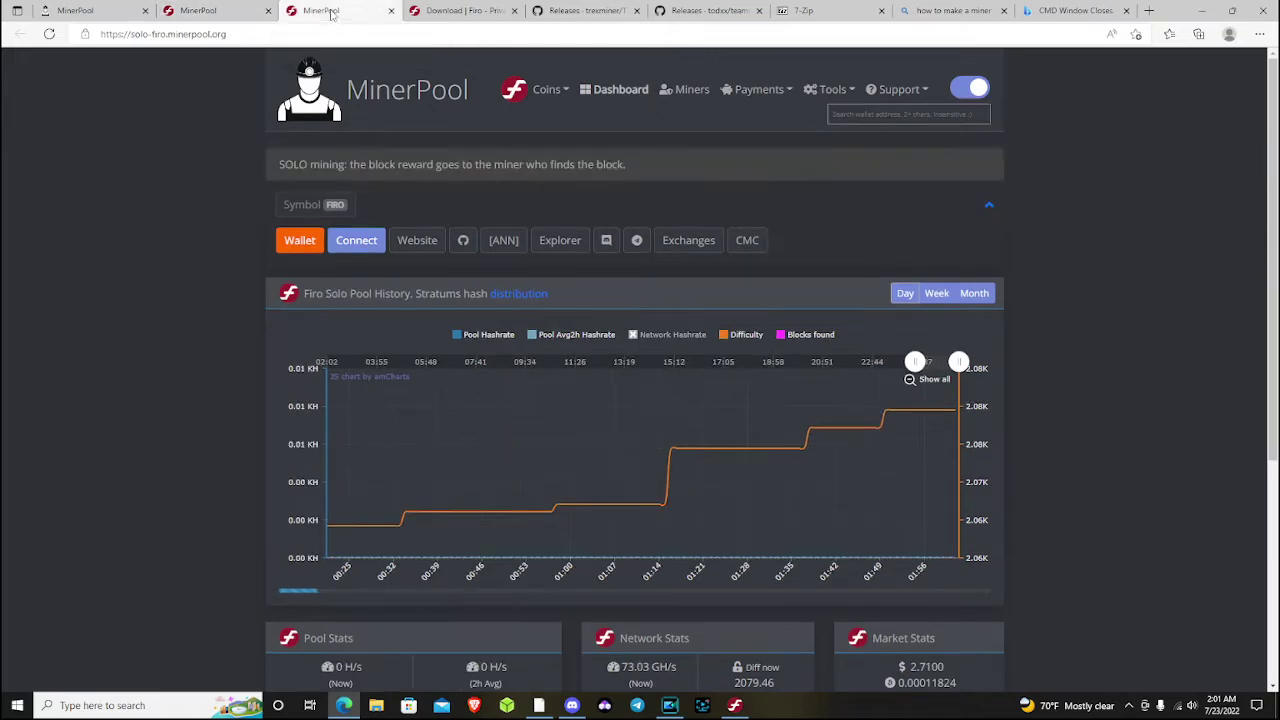
click(195, 13)
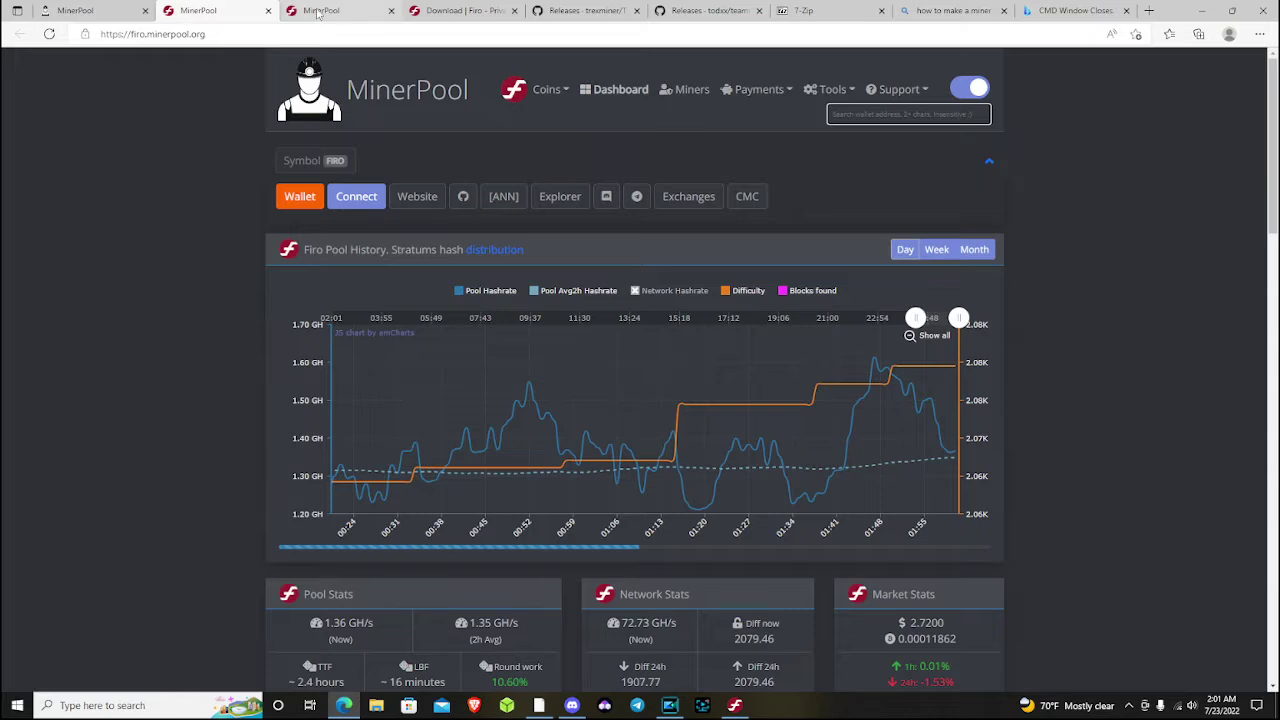
click(320, 13)
click(222, 9)
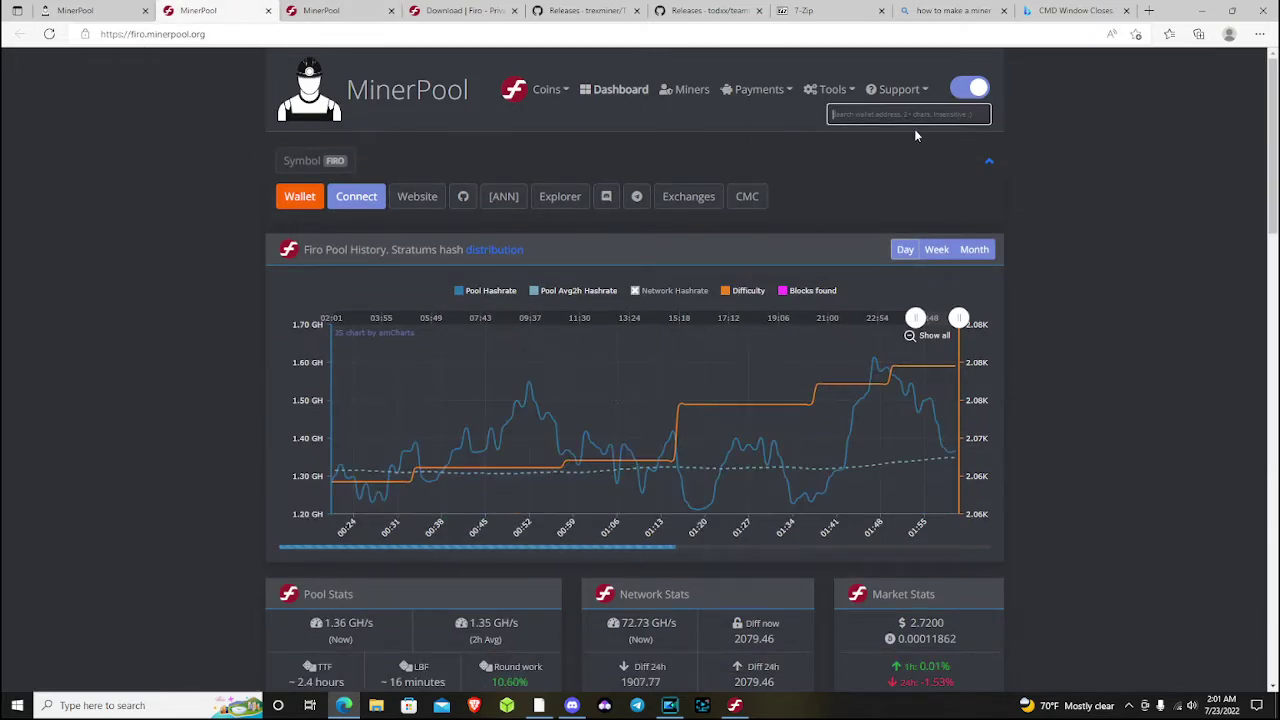
click(328, 10)
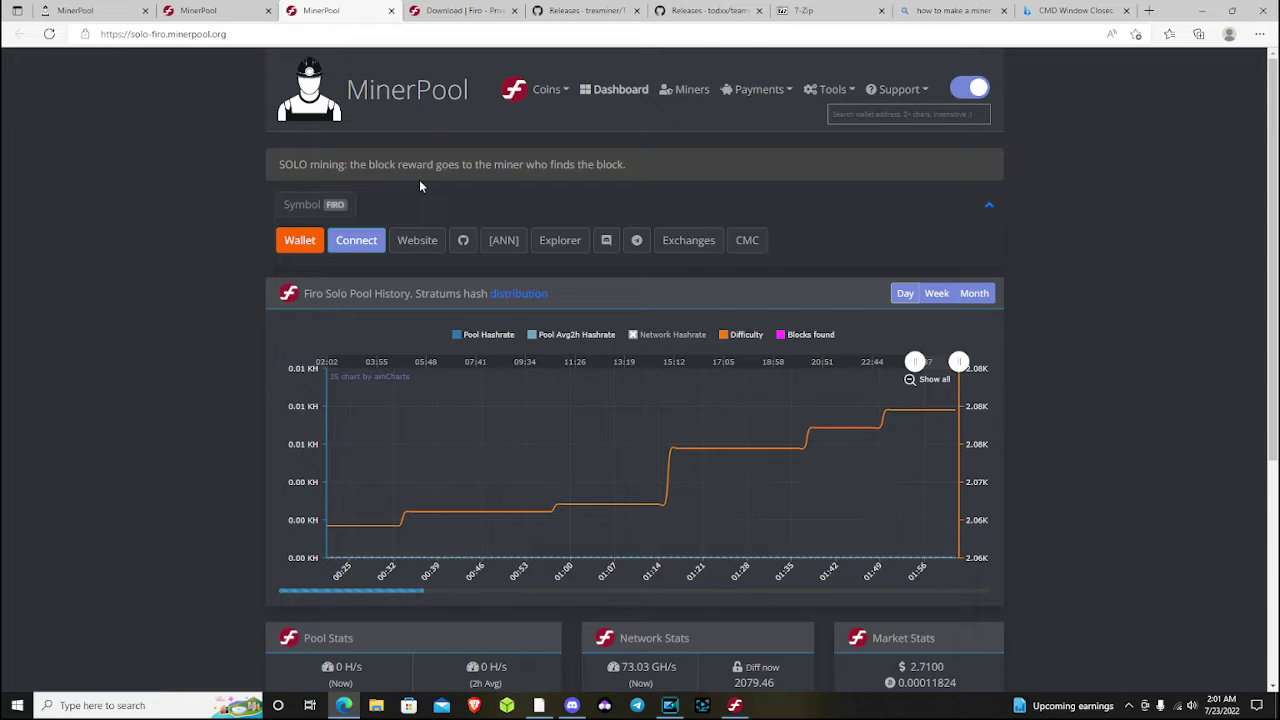
click(210, 12)
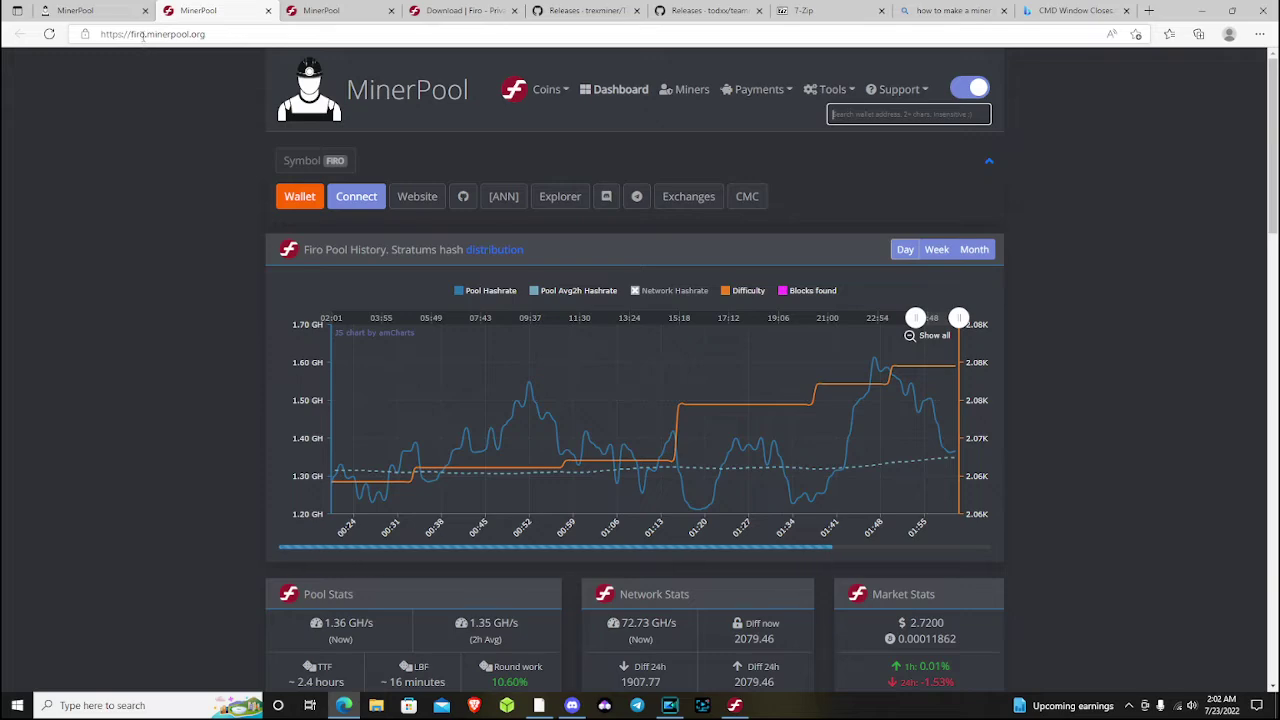
Open the Firo connection details and show the ASIA server firo-asia.minerpool.org, port 14058
click(369, 194)
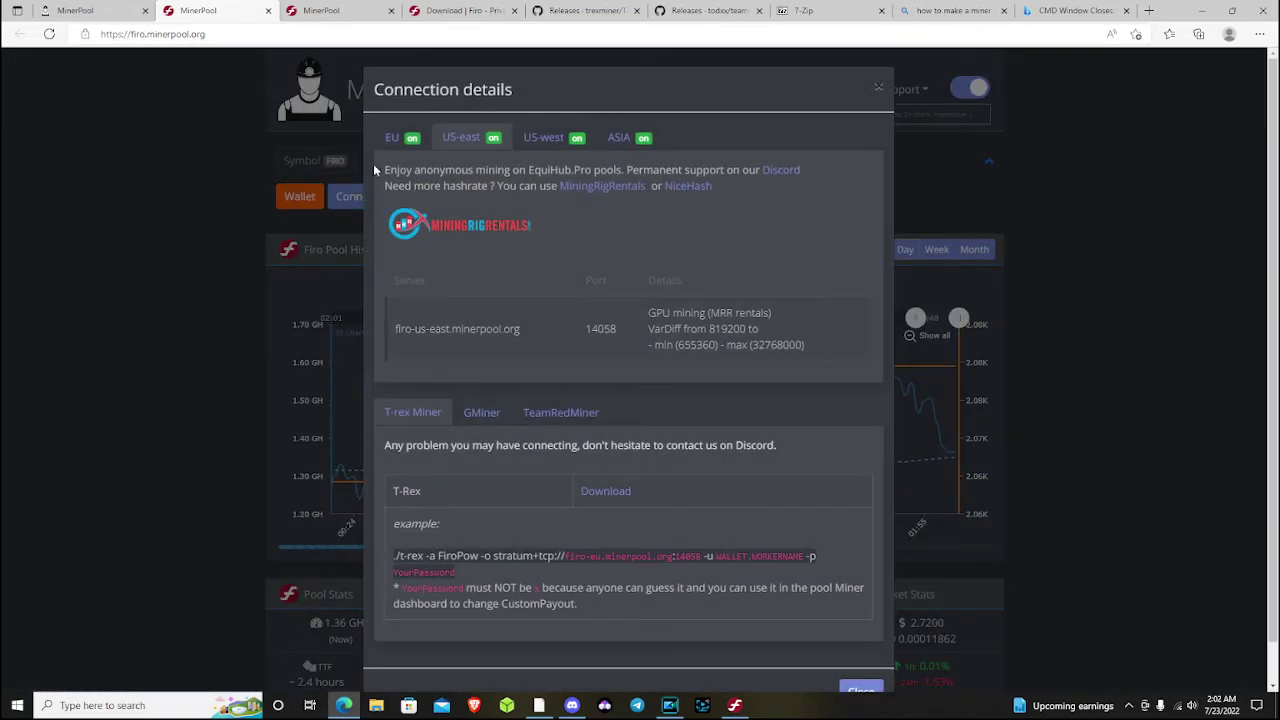
click(393, 137)
click(480, 145)
click(549, 141)
click(633, 141)
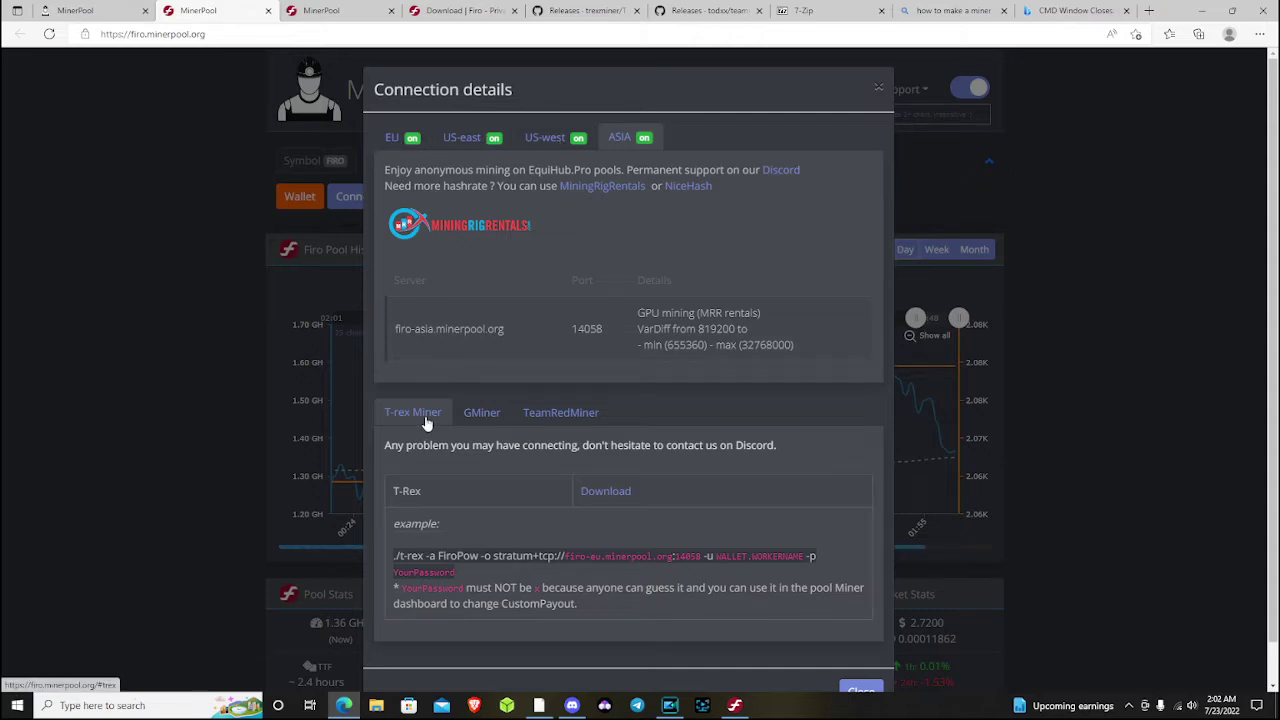
Compare the T-Rex, GMiner and TeamRedMiner example commands, ending on TeamRedMiner, then close the details
click(560, 413)
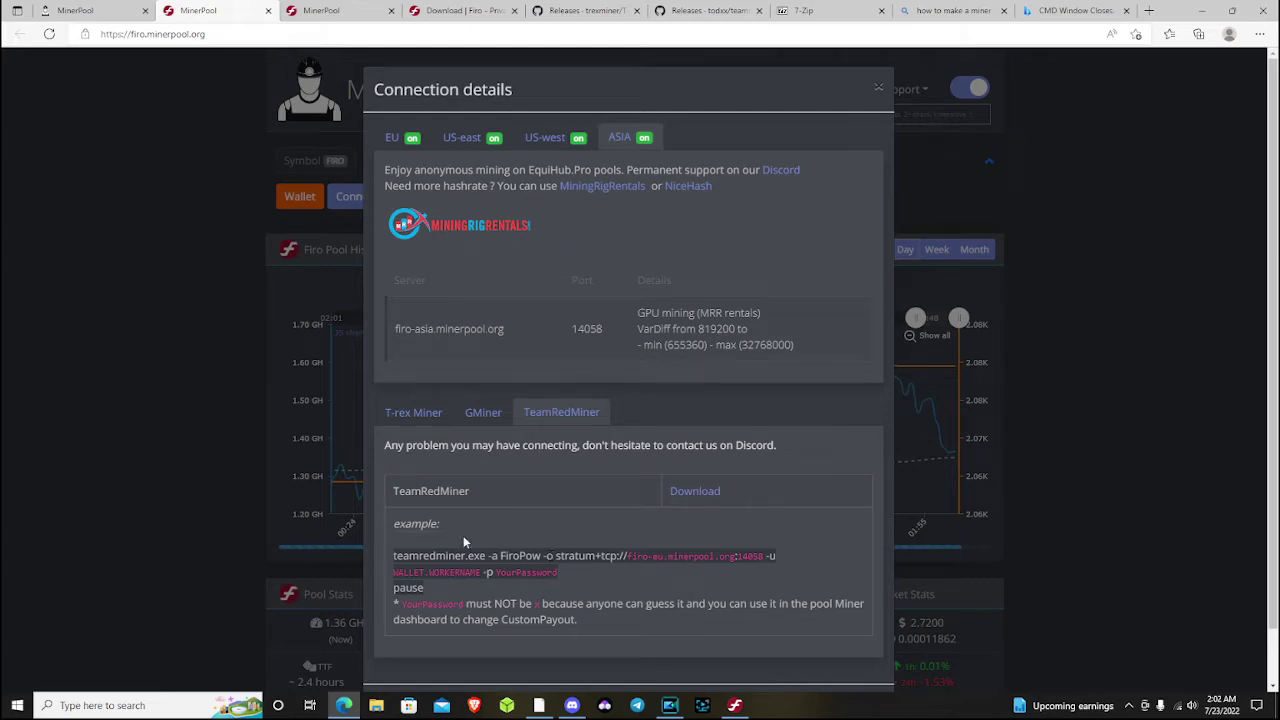
click(413, 413)
click(483, 412)
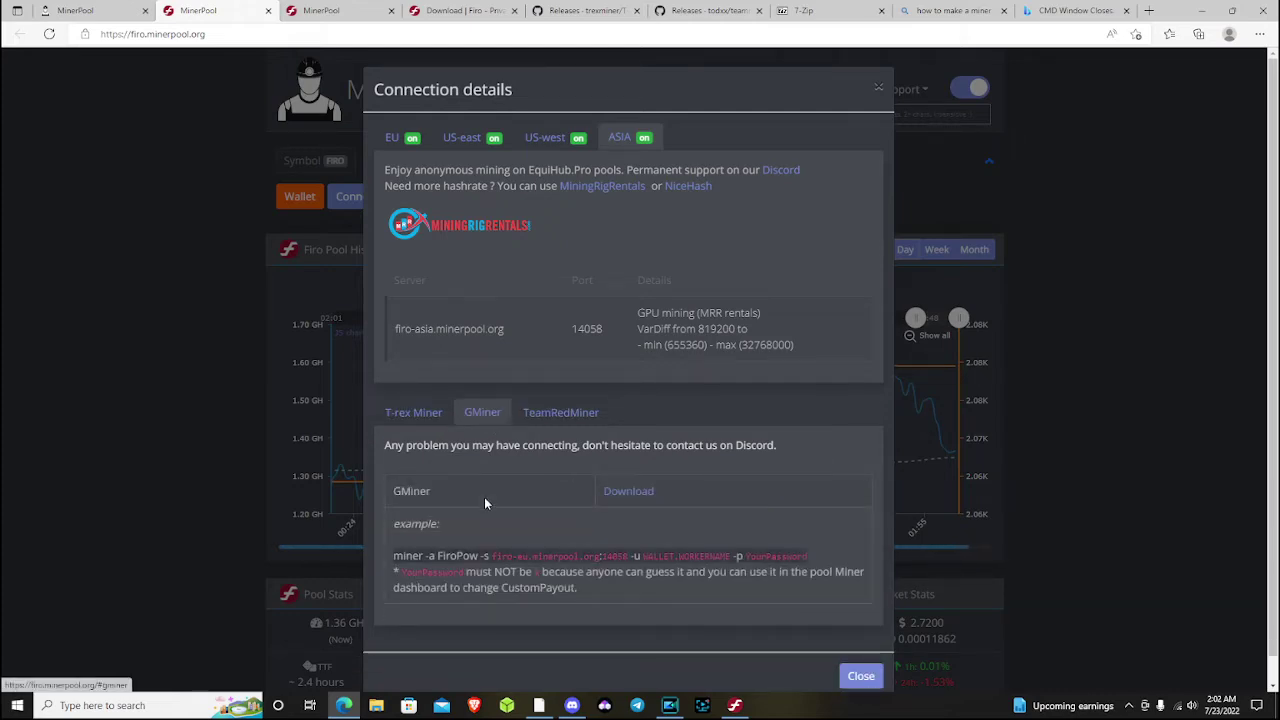
click(420, 413)
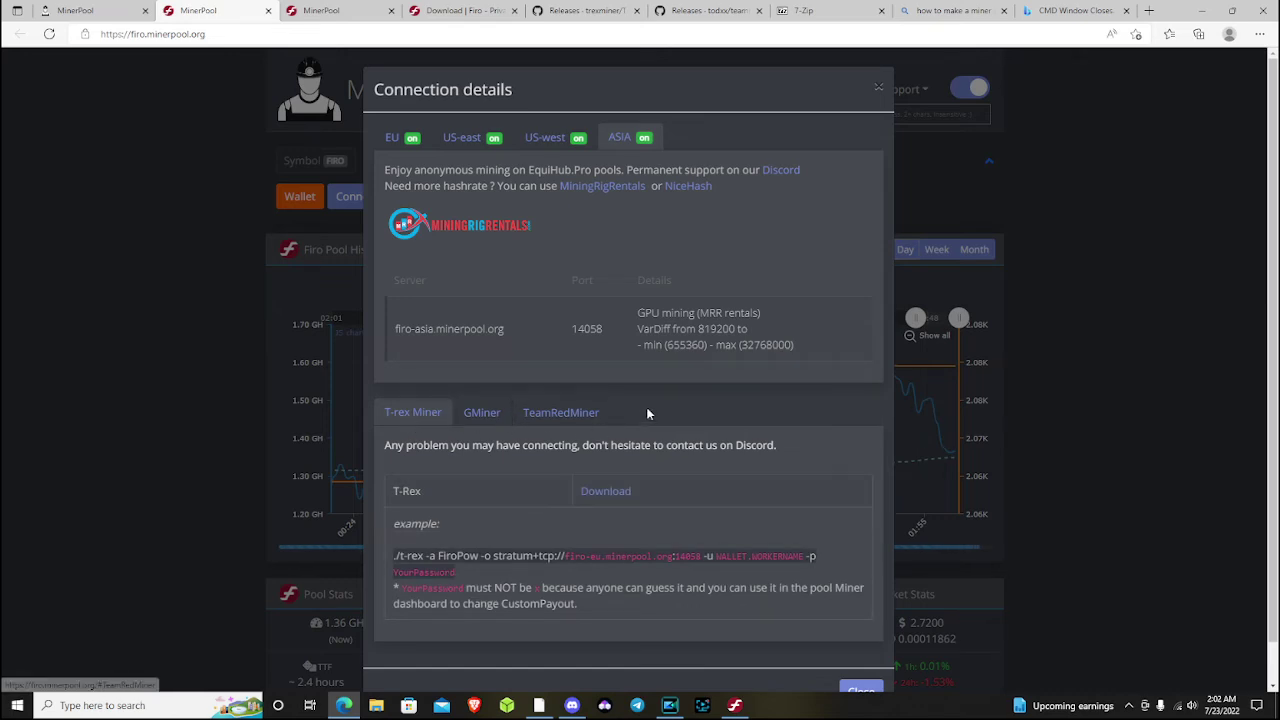
click(562, 408)
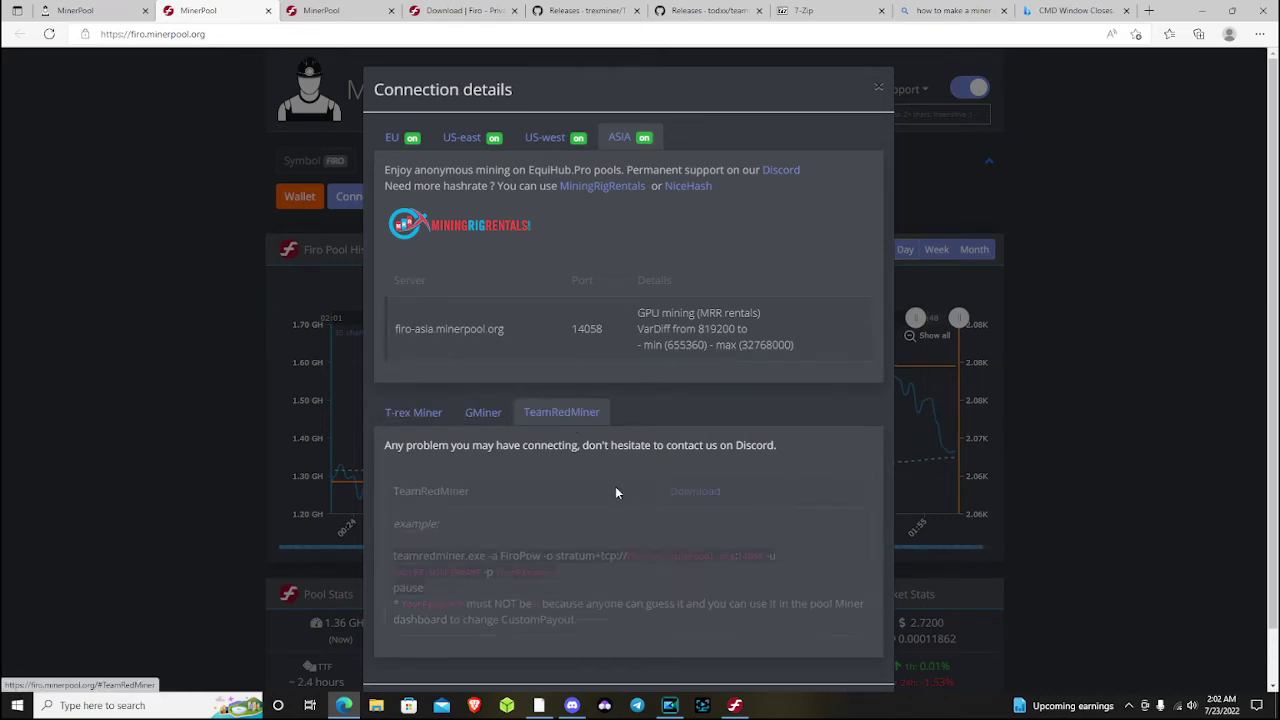
click(877, 92)
View the T-Rex and teamredminer GitHub release pages, then the Firo wallet download page
click(590, 12)
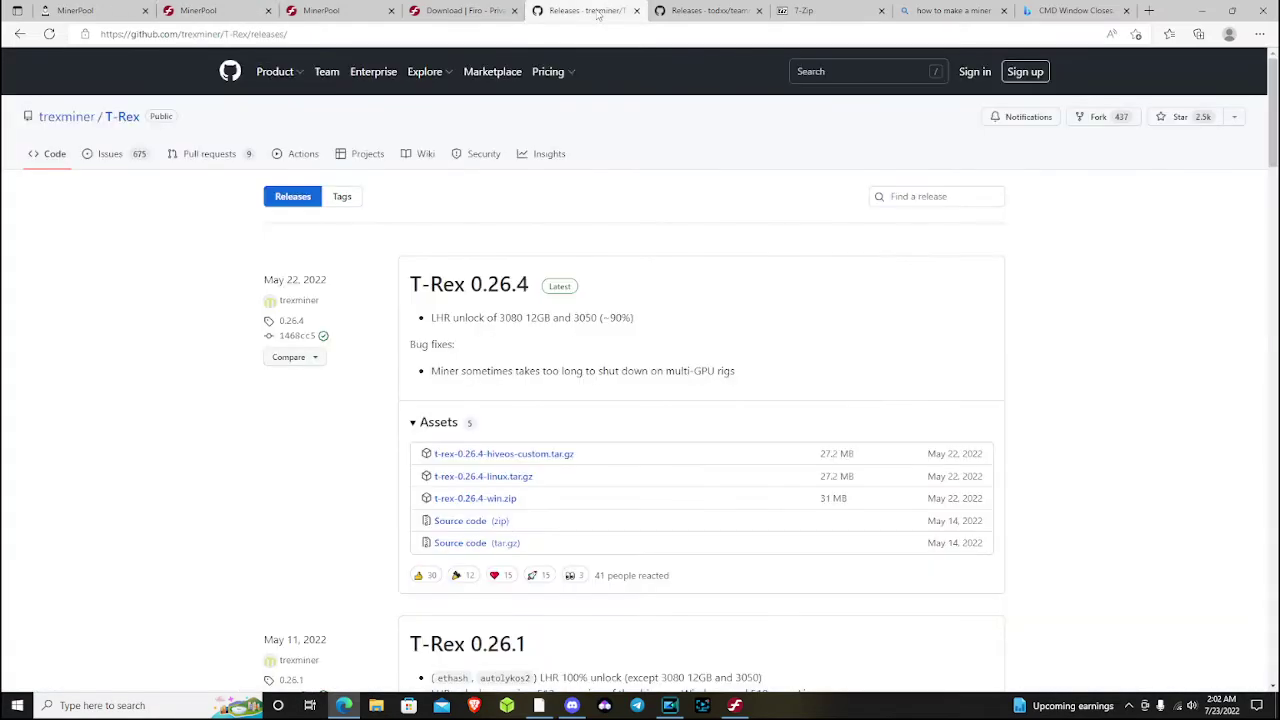
click(728, 13)
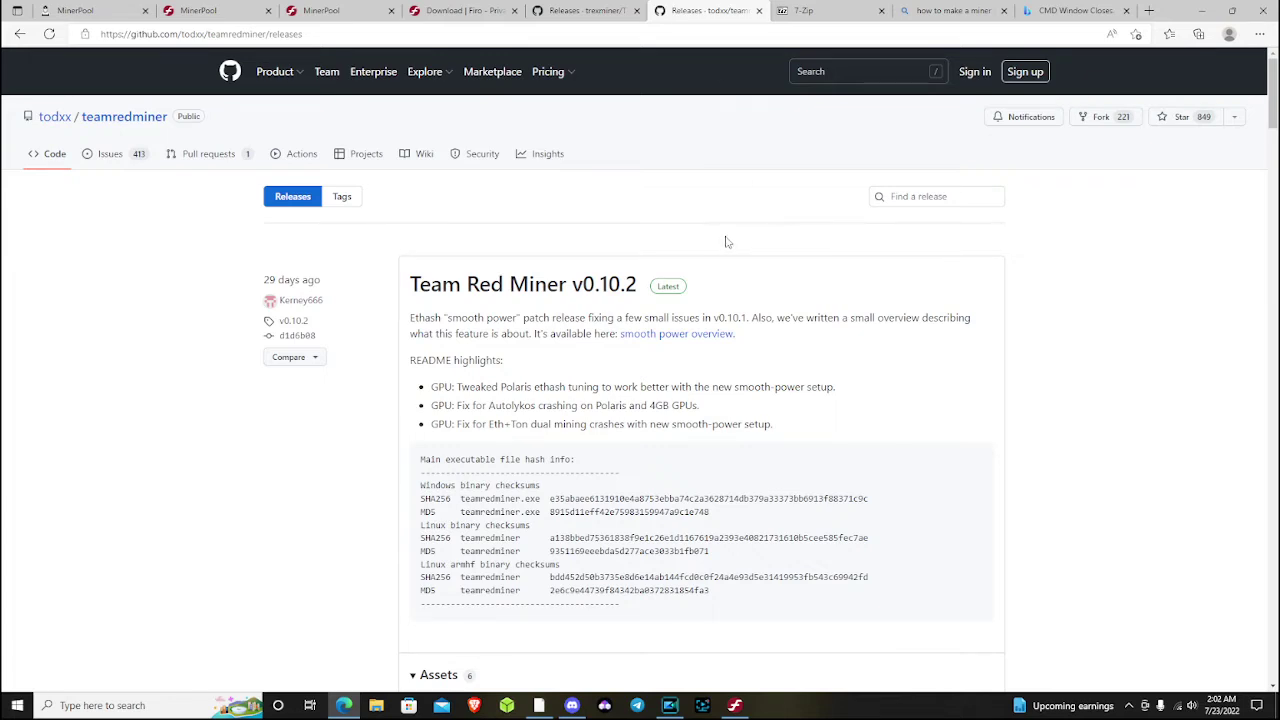
click(478, 14)
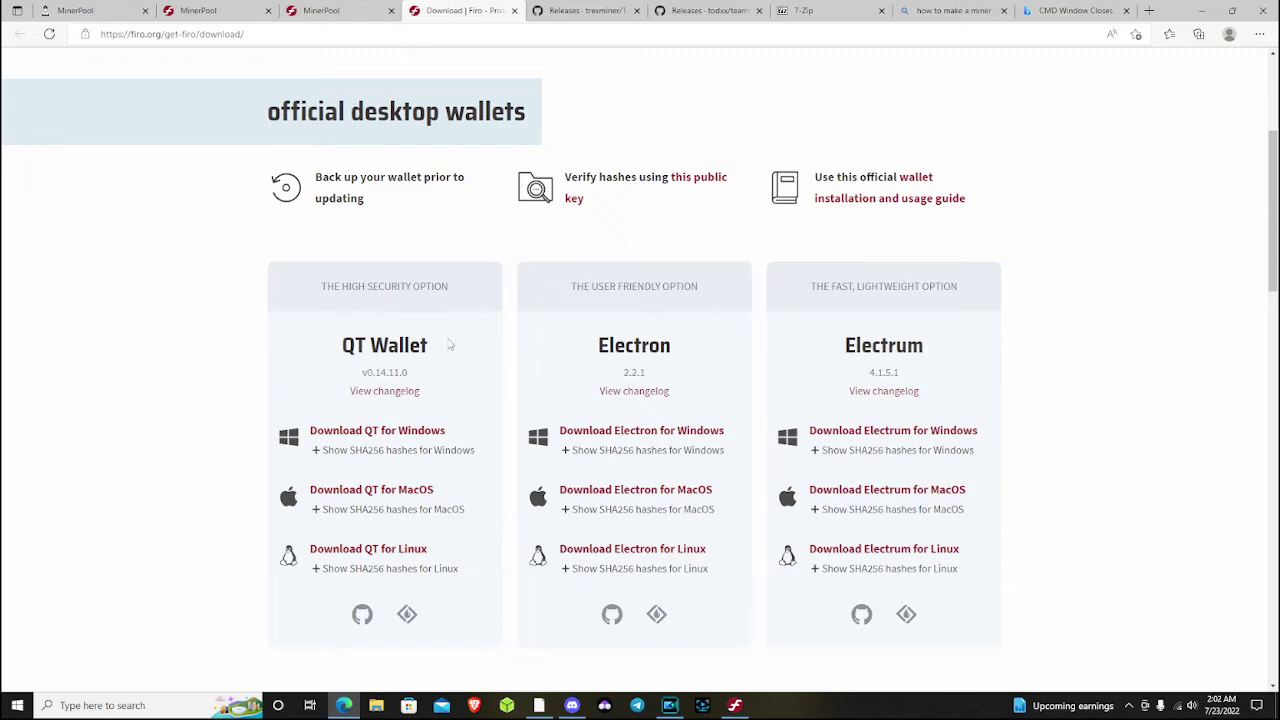
Look over the QT Wallet, Electron and Electrum downloads and return to the top of the page
scroll(449, 337, down, 5)
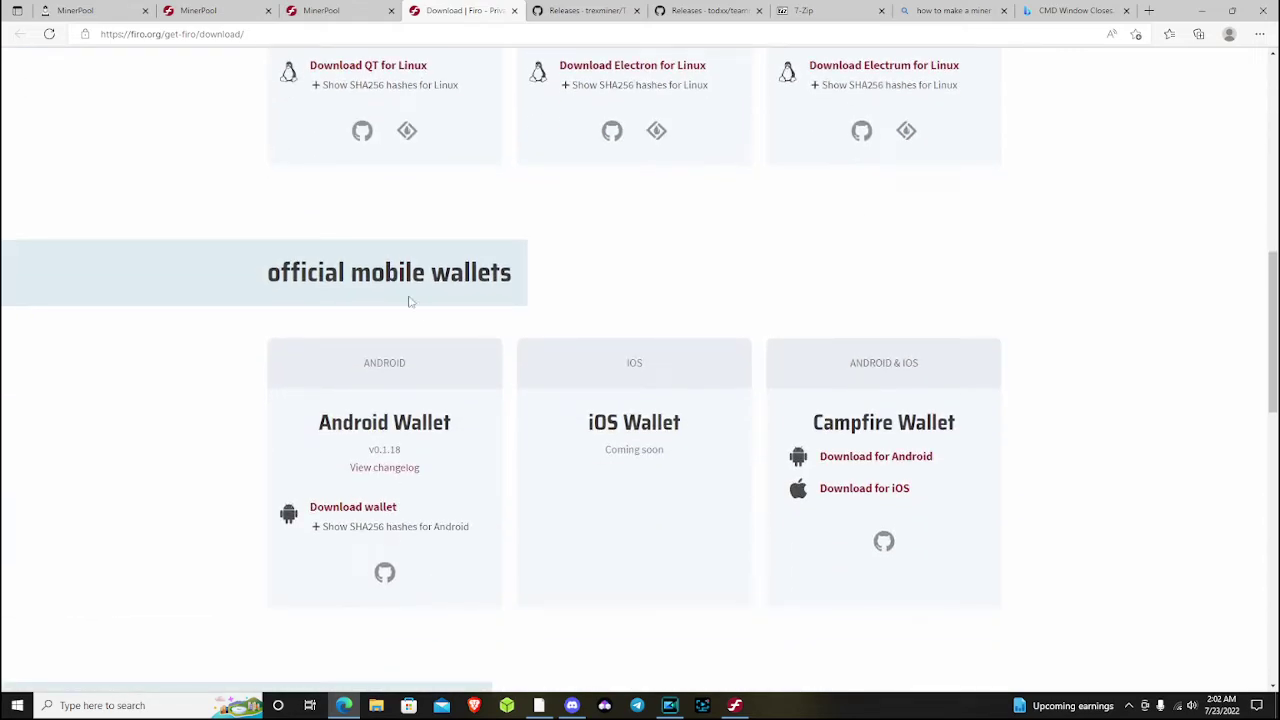
scroll(517, 426, down, 5)
scroll(519, 424, down, 2)
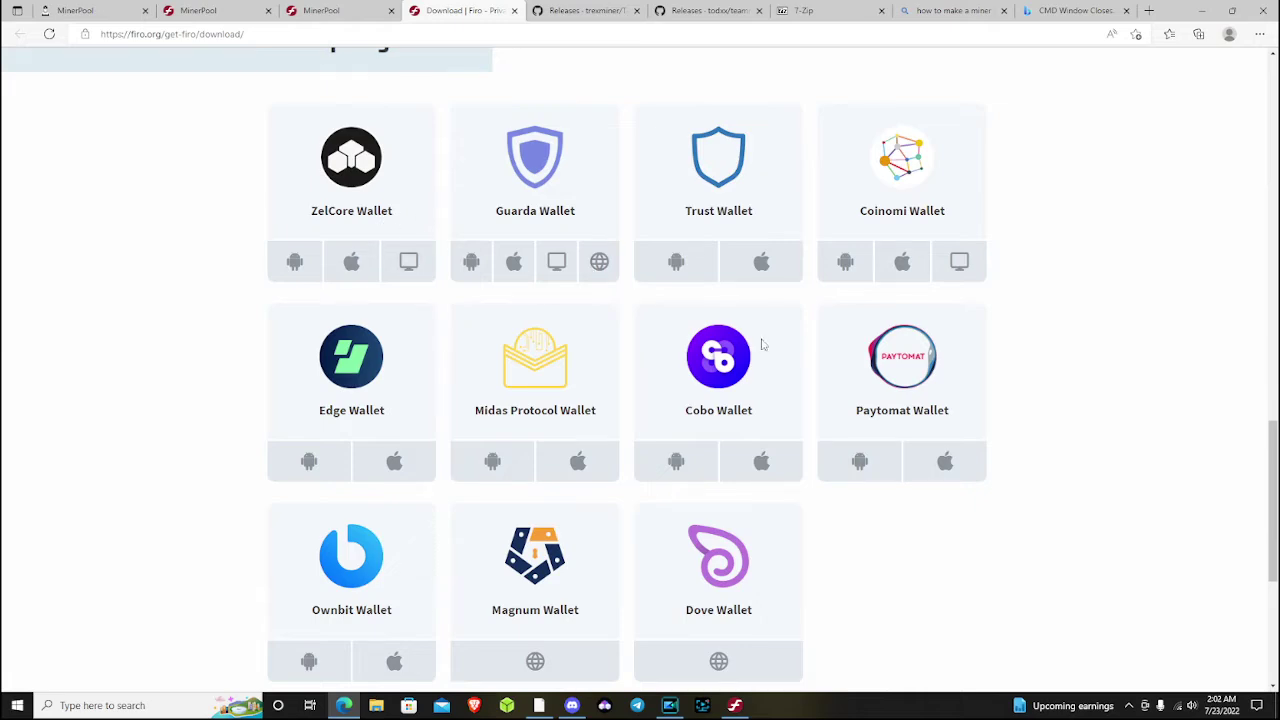
scroll(834, 338, up, 5)
scroll(834, 338, up, 7)
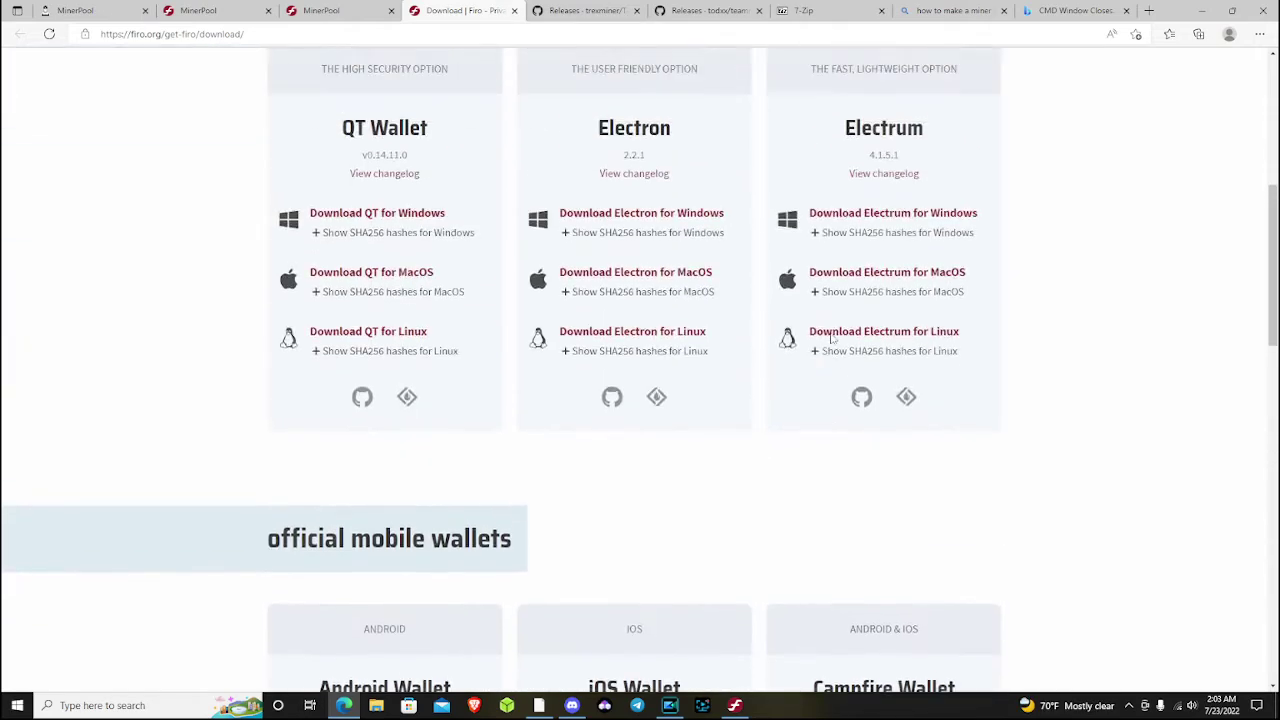
drag(600, 345, 680, 347)
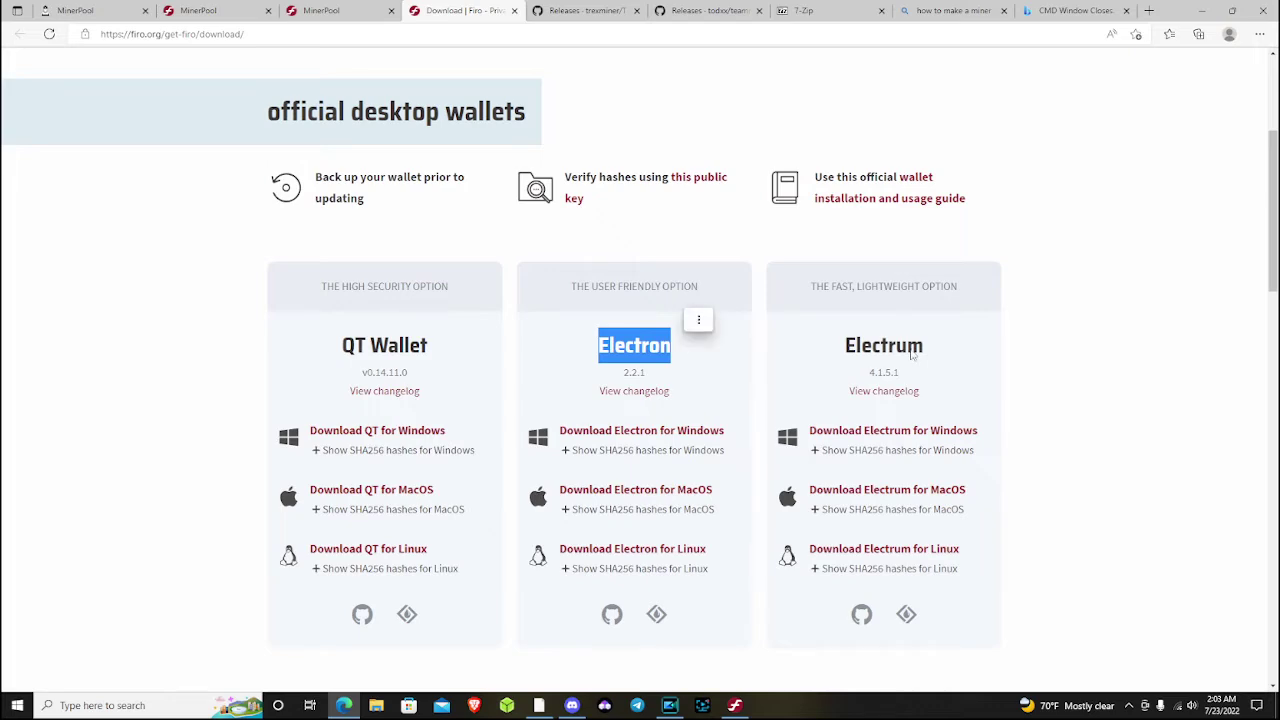
scroll(1038, 353, up, 3)
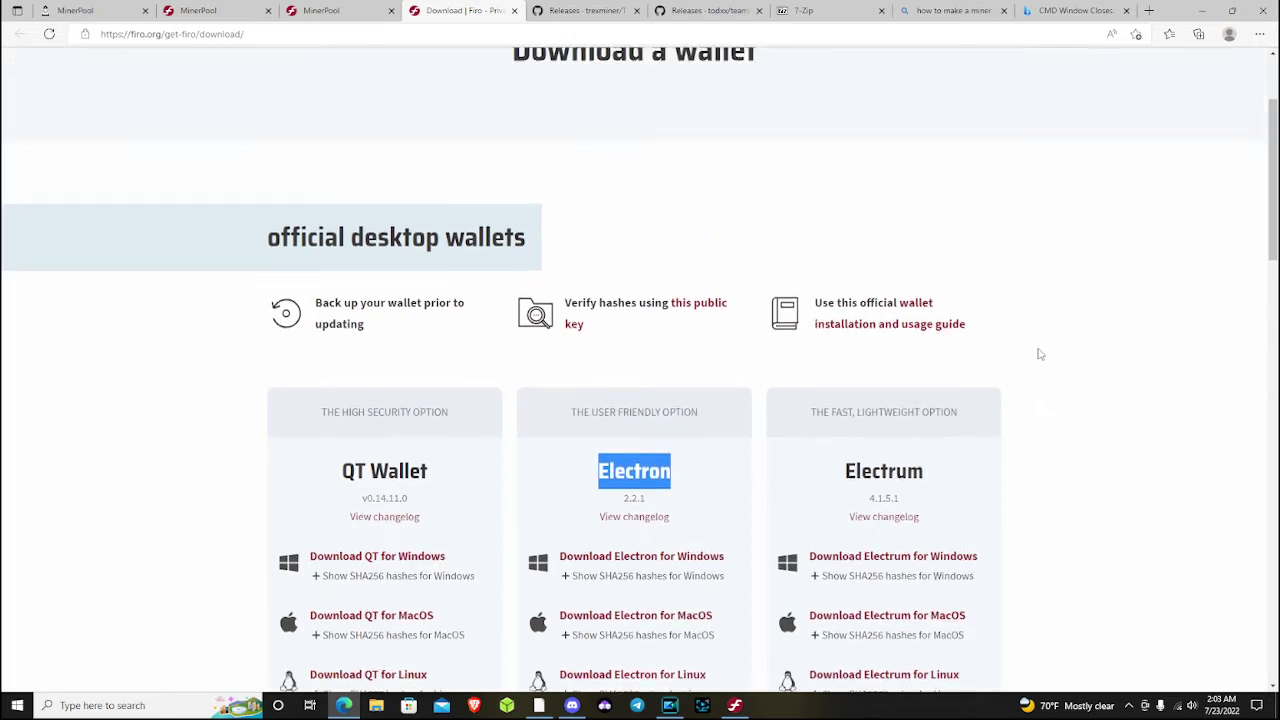
scroll(1036, 354, down, 3)
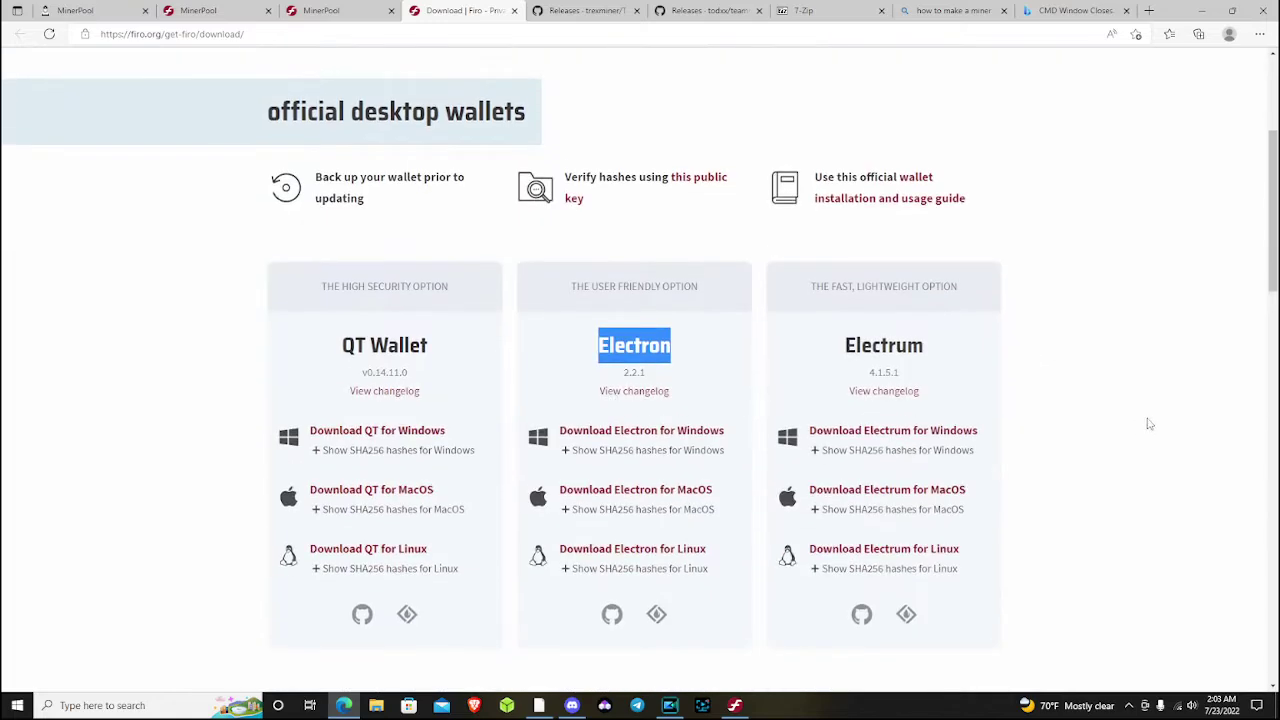
click(1140, 420)
scroll(1070, 425, up, 3)
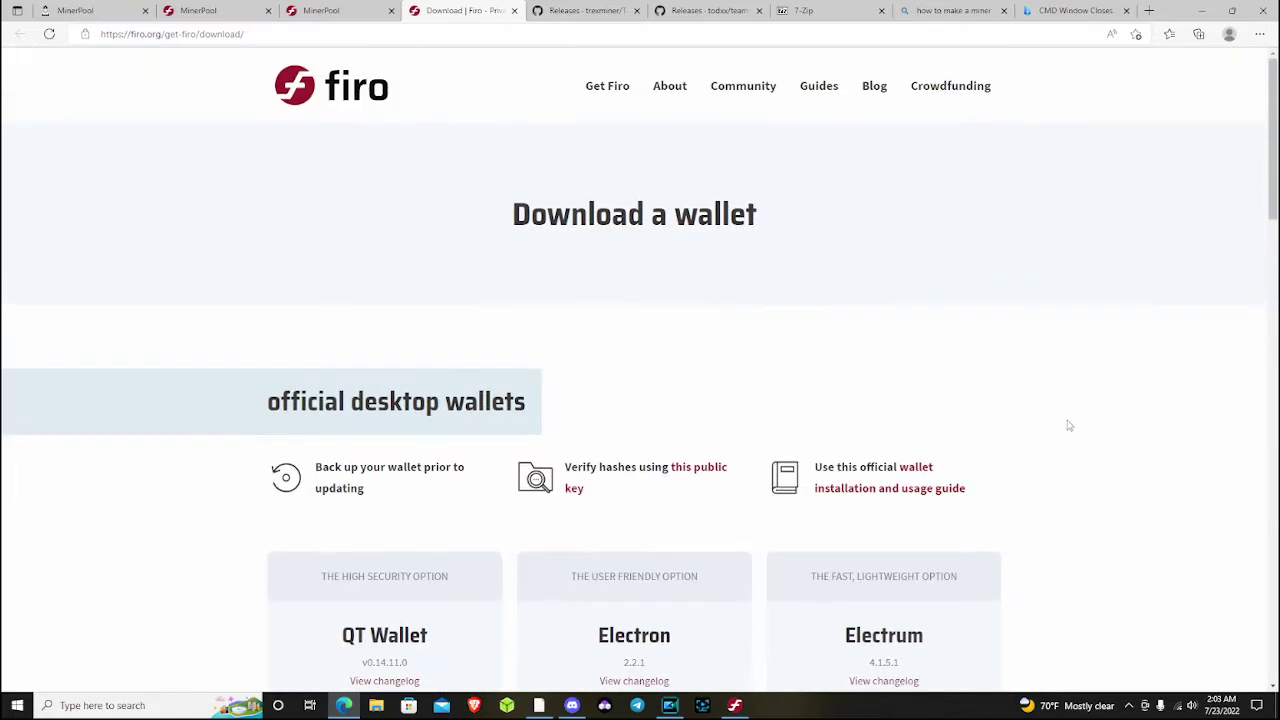
Check the receiving address on the Firo wallet's Receive page, then minimize the wallet
click(750, 702)
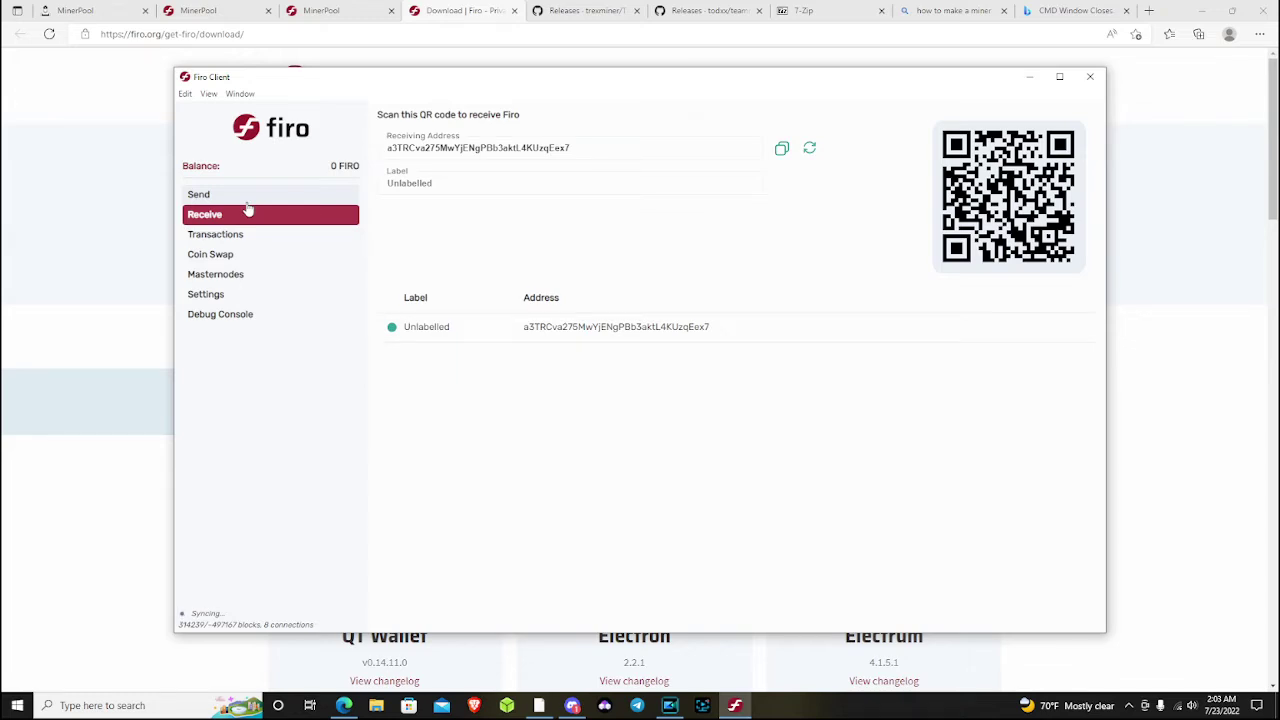
click(1034, 80)
Close the 'how to make a miner' and 'CMD Window Closes' tabs, view 7-Zip, then minimize Edge
click(1126, 10)
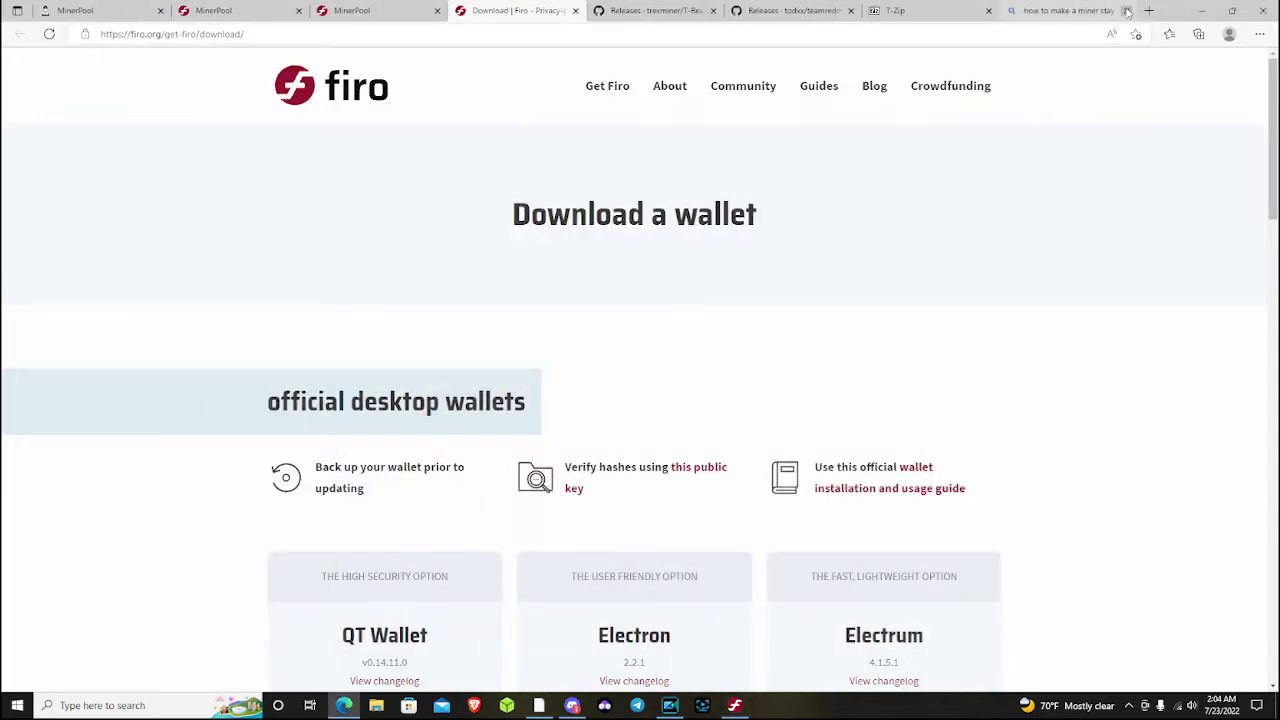
click(1126, 10)
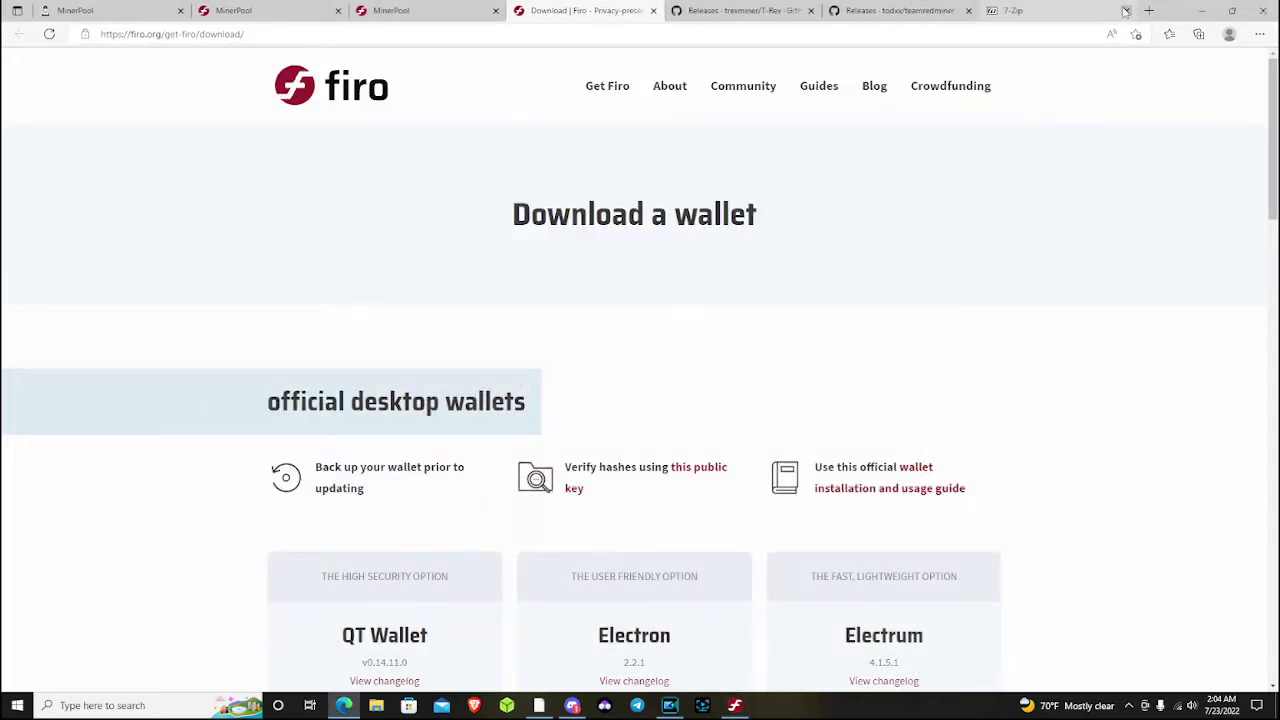
click(1043, 15)
key(ctrl+shift+Tab)
key(ctrl+shift+Tab)
click(1031, 15)
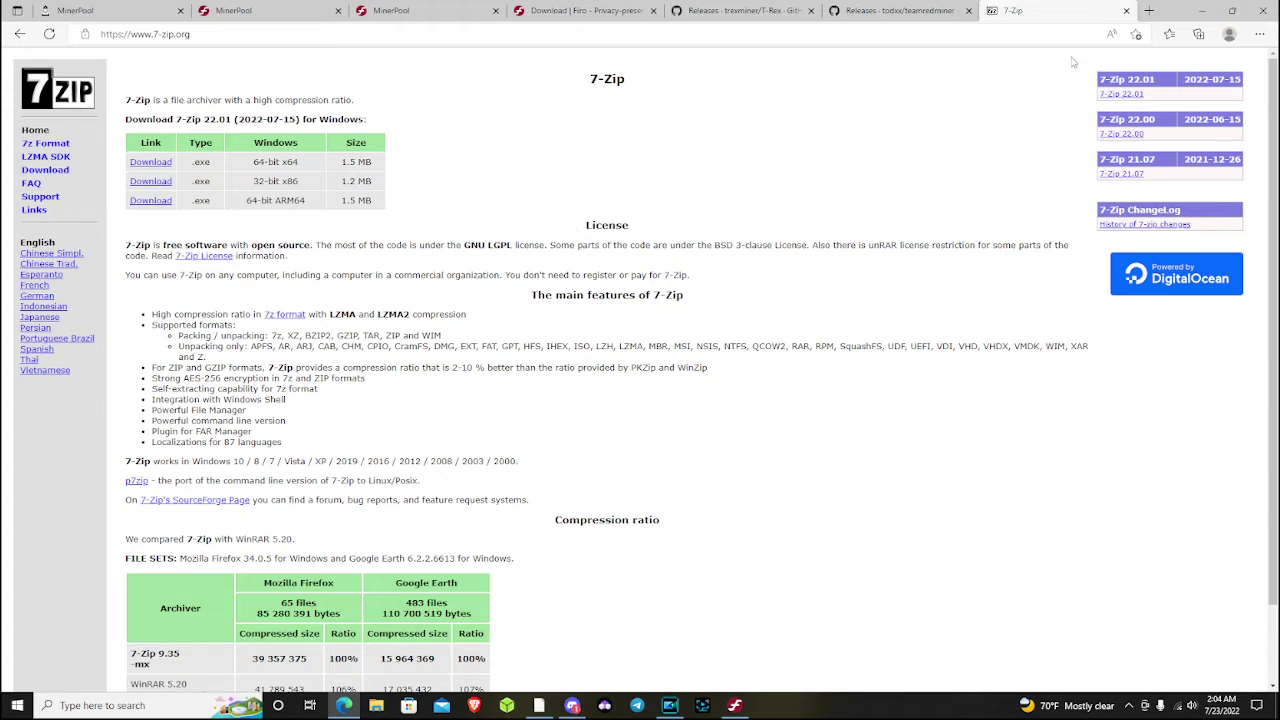
click(1201, 10)
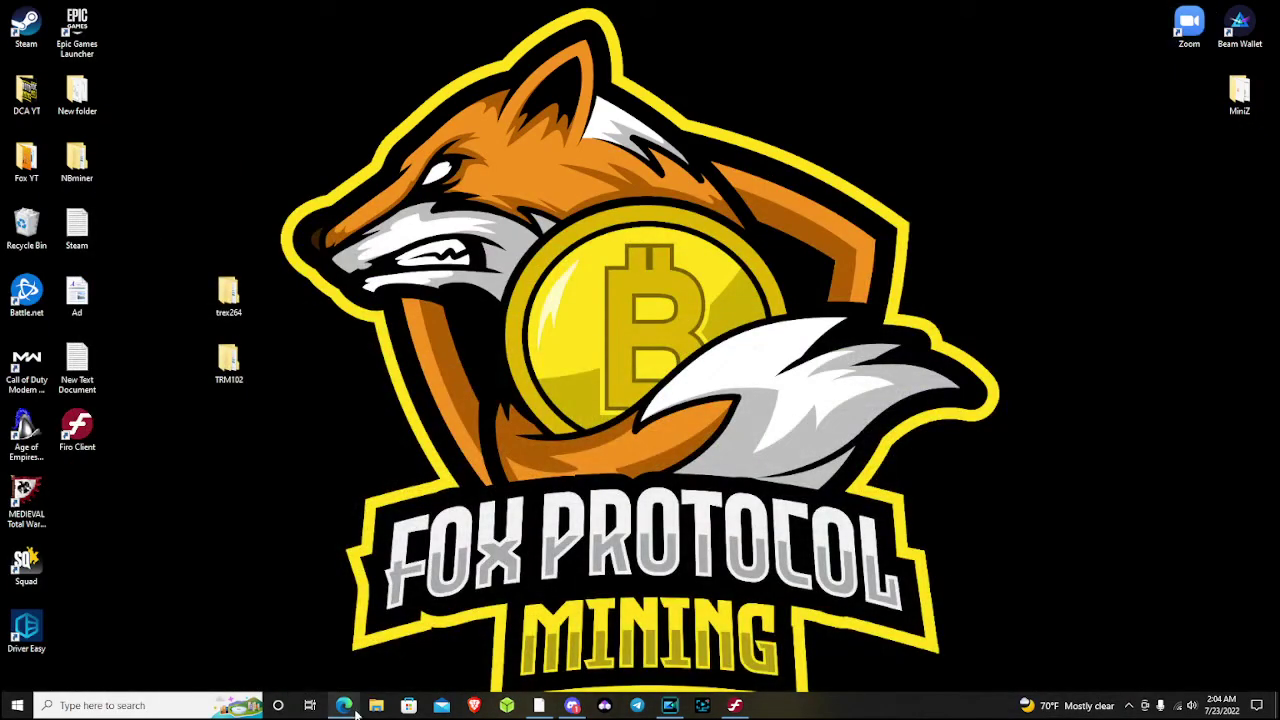
Open File Explorer on the Downloads folder
click(376, 705)
click(402, 272)
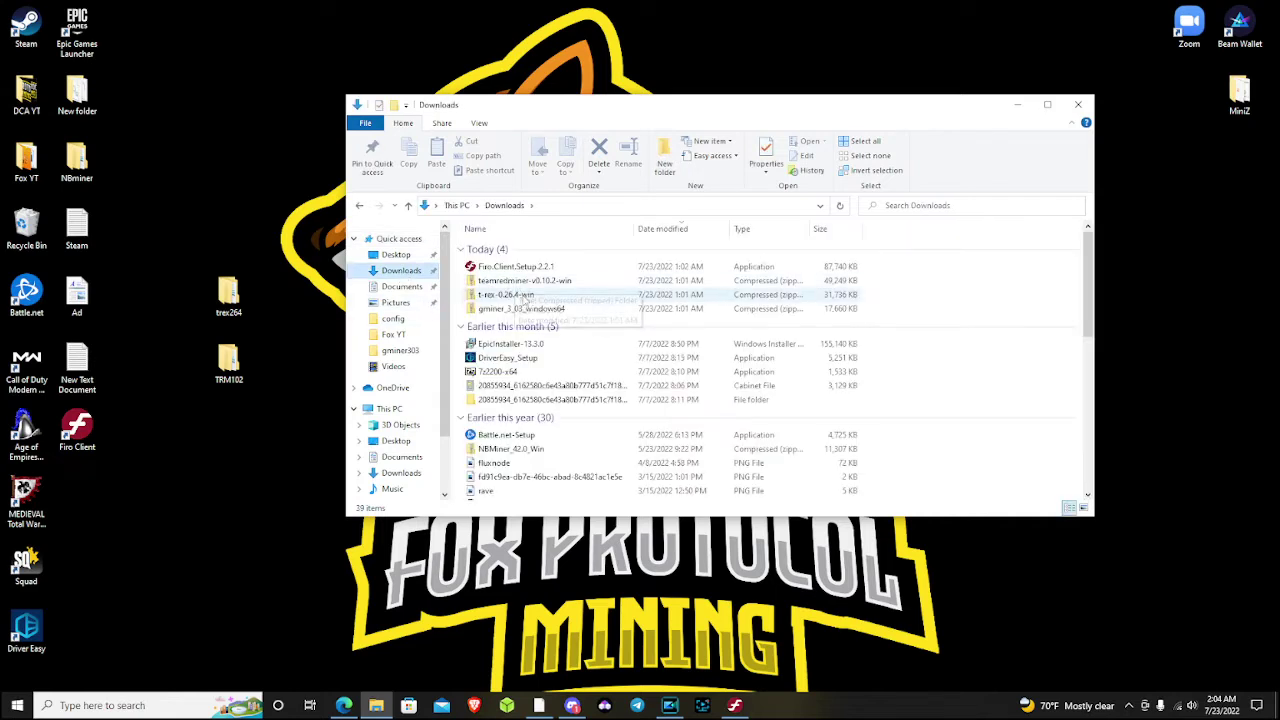
drag(157, 226, 272, 425)
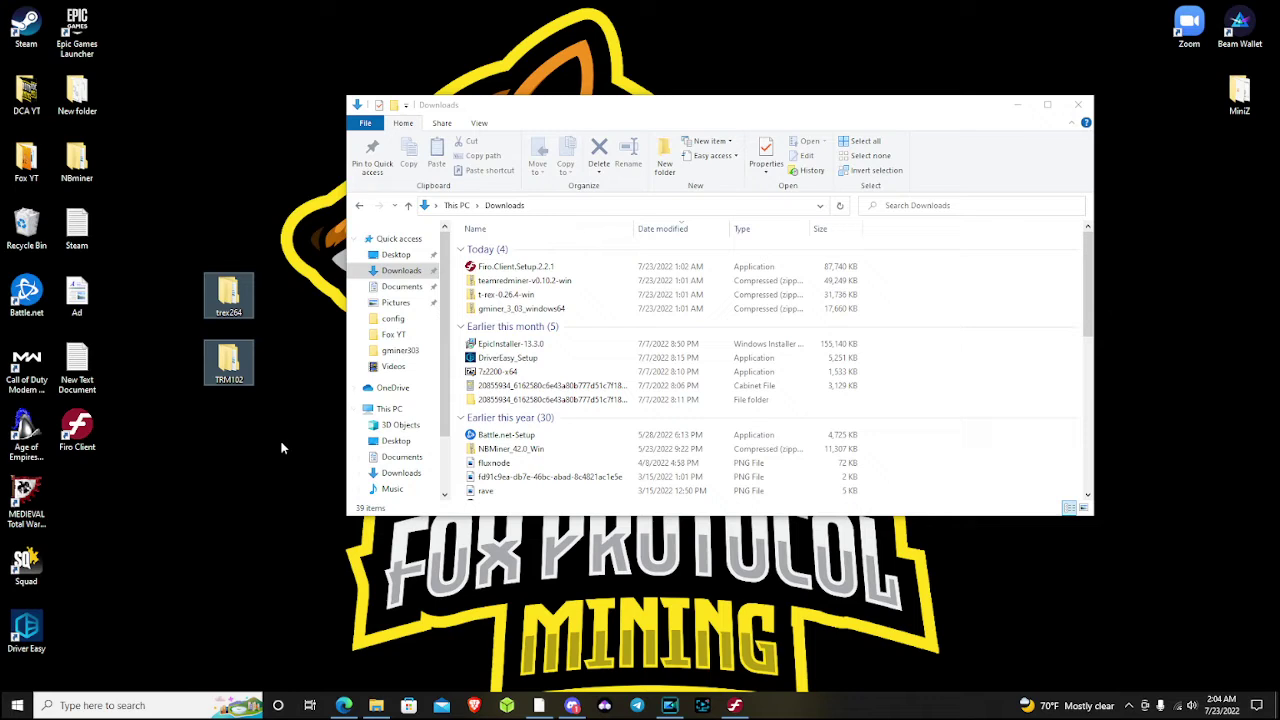
click(282, 448)
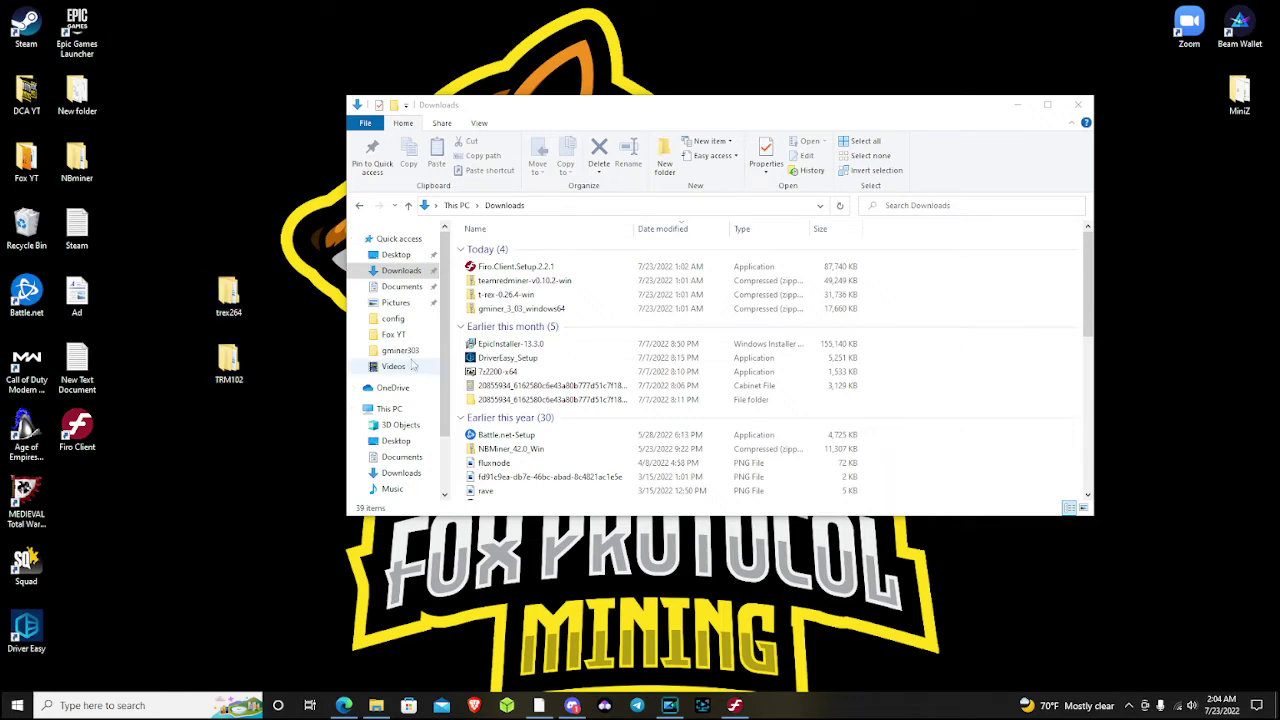
Start extracting the teamredminer zip toward trex264, then cancel it and close Downloads
right_click(510, 282)
click(570, 337)
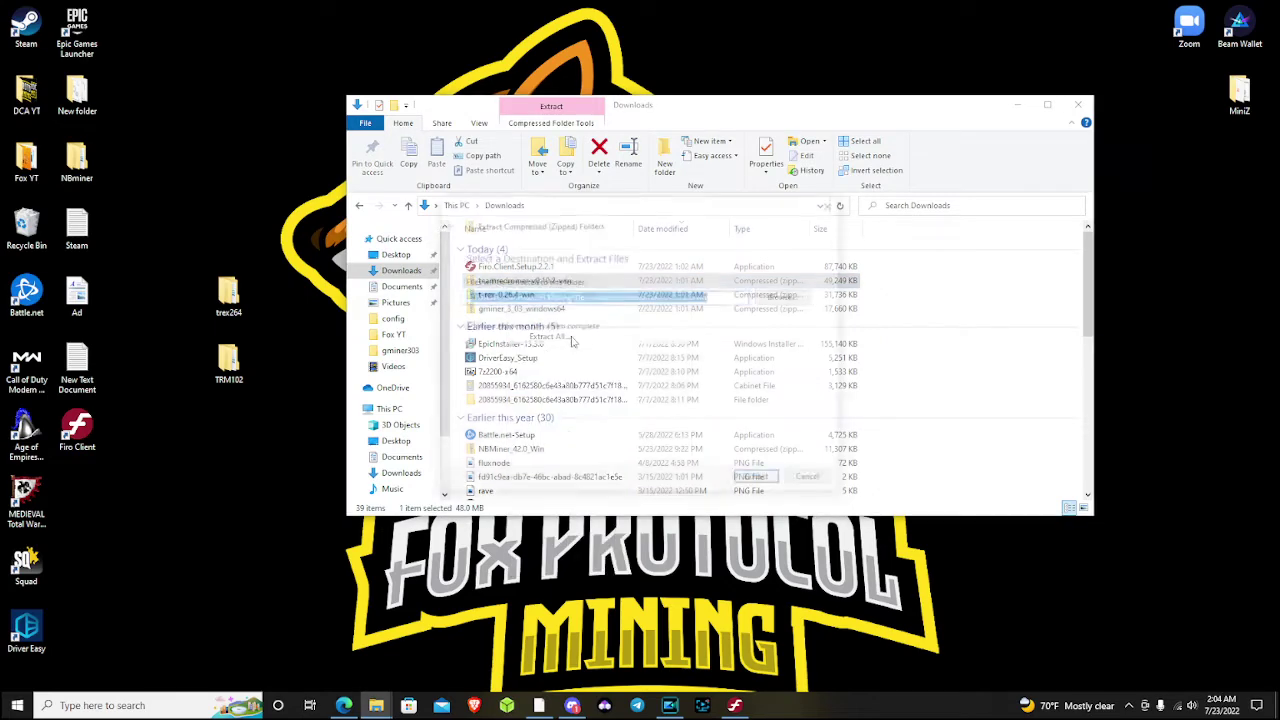
click(786, 296)
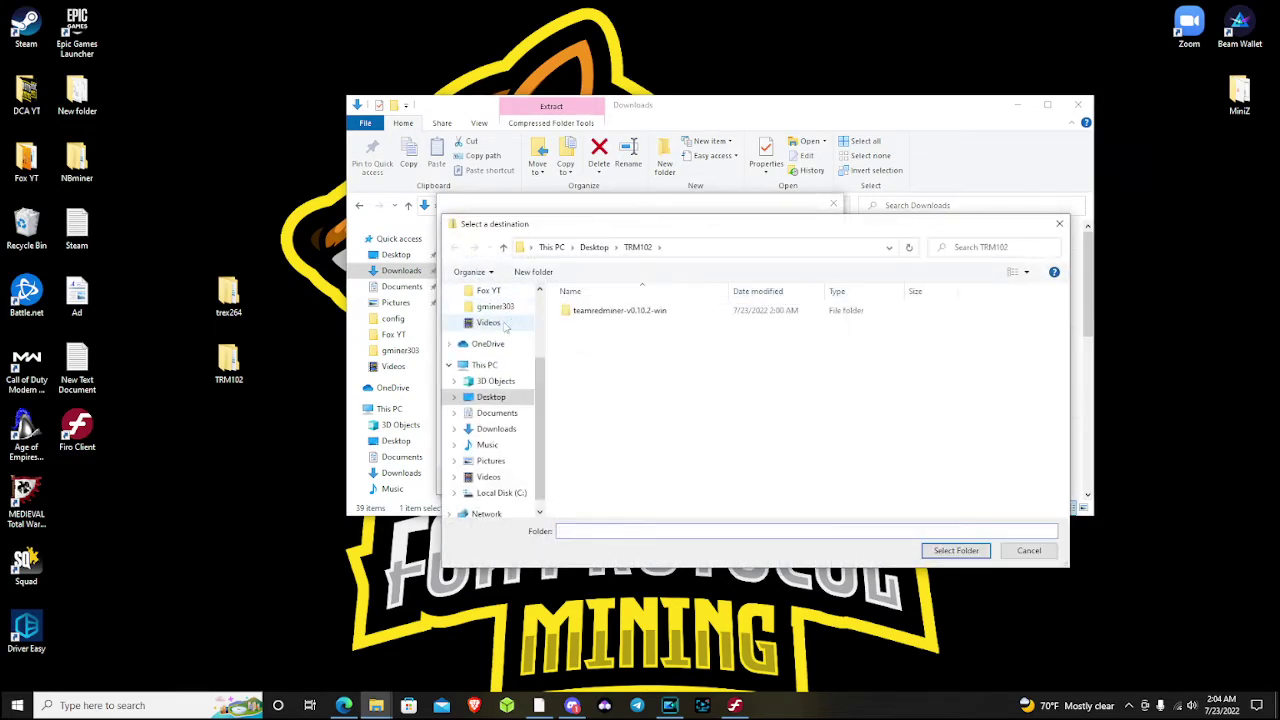
click(490, 290)
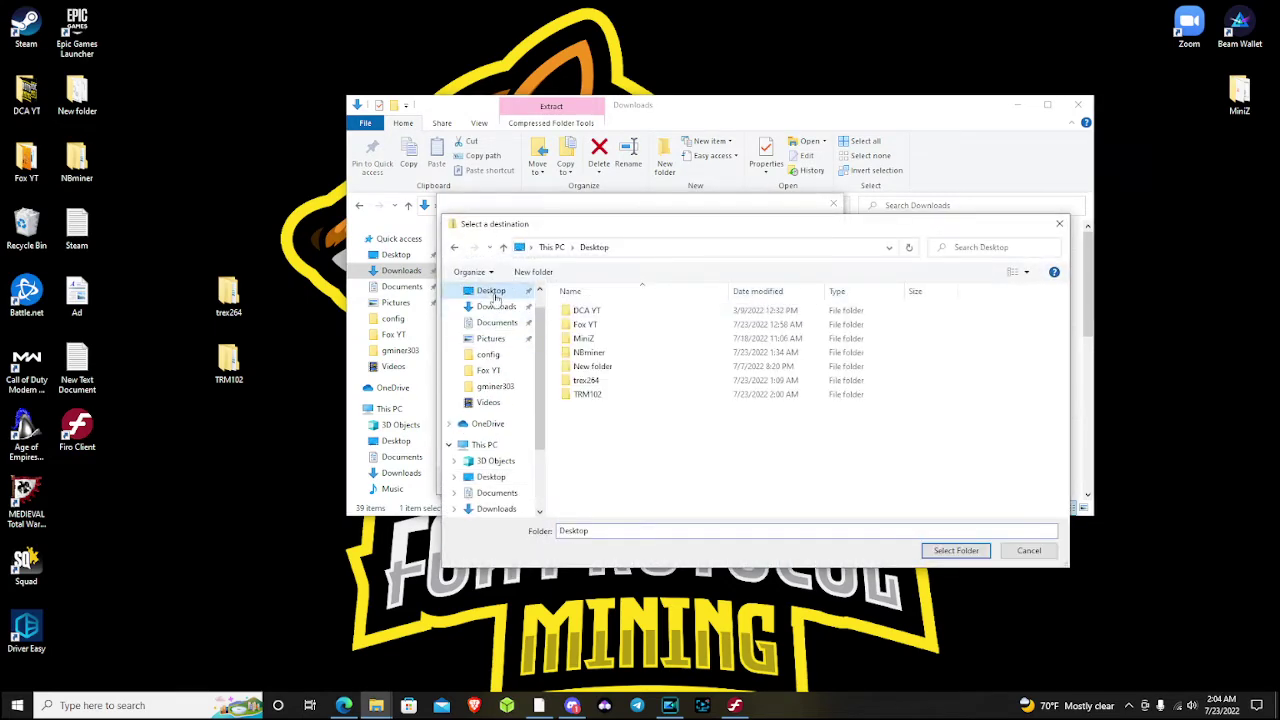
click(615, 383)
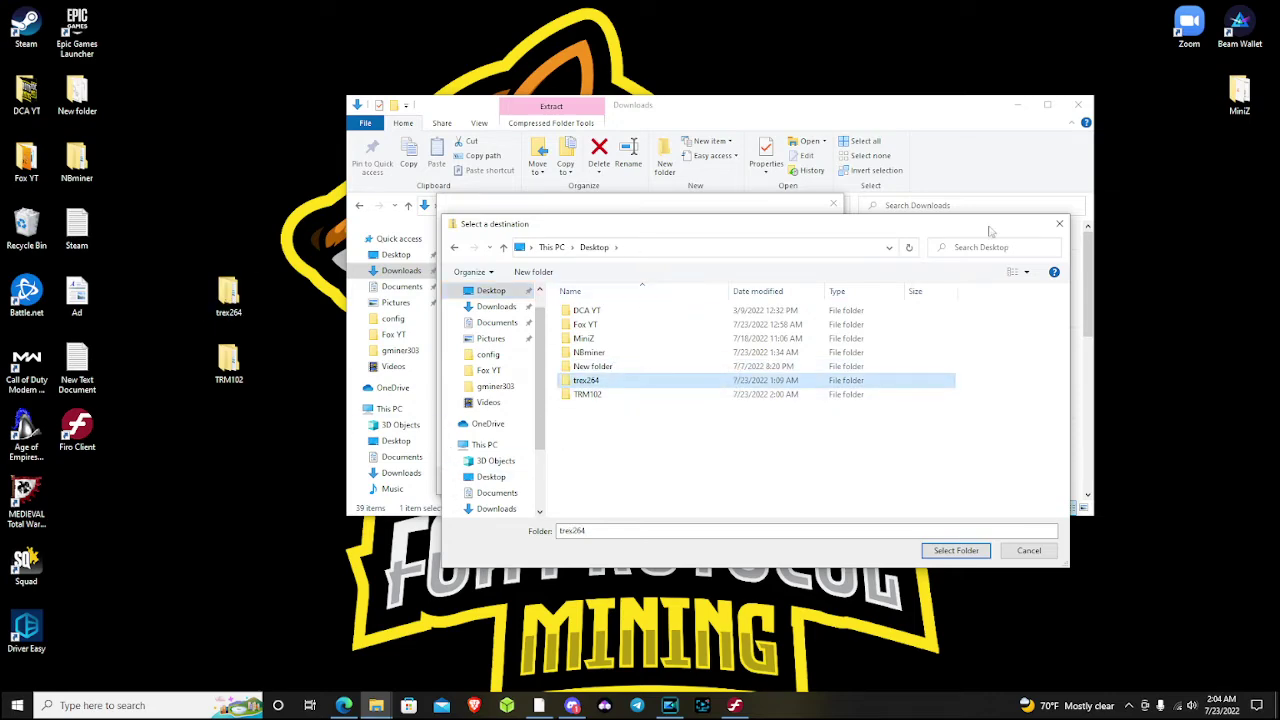
click(1060, 224)
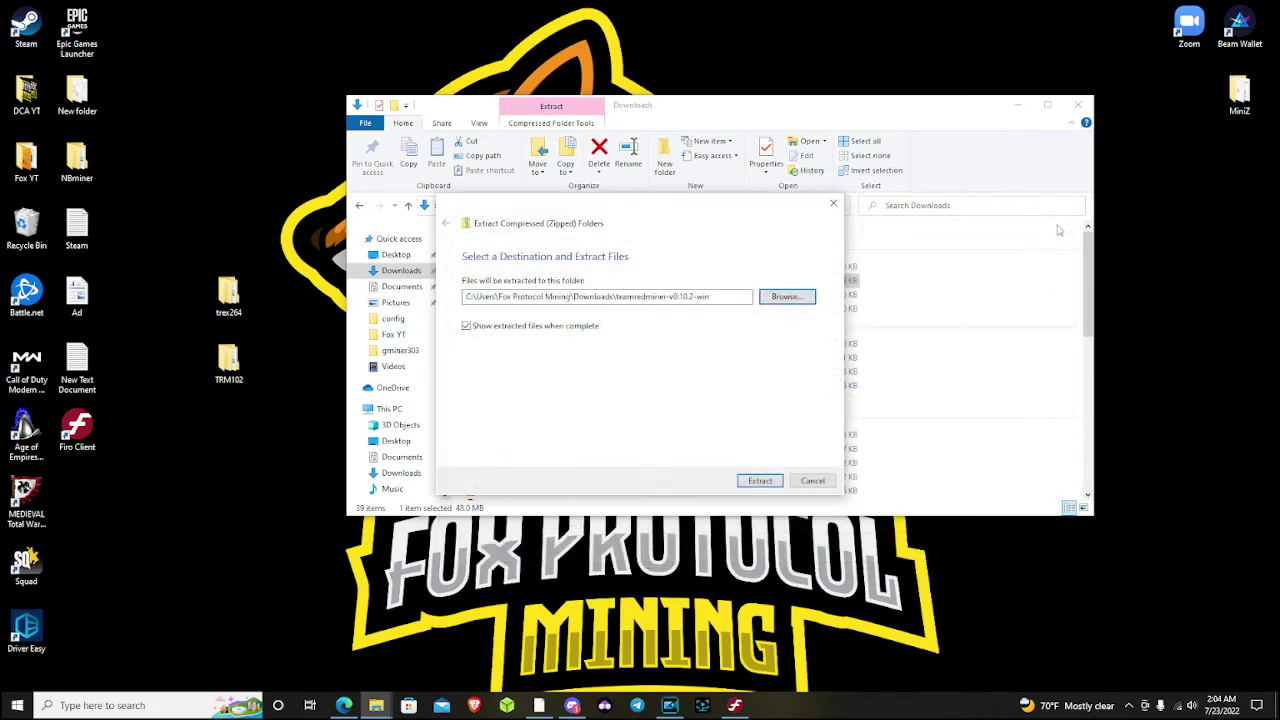
click(810, 481)
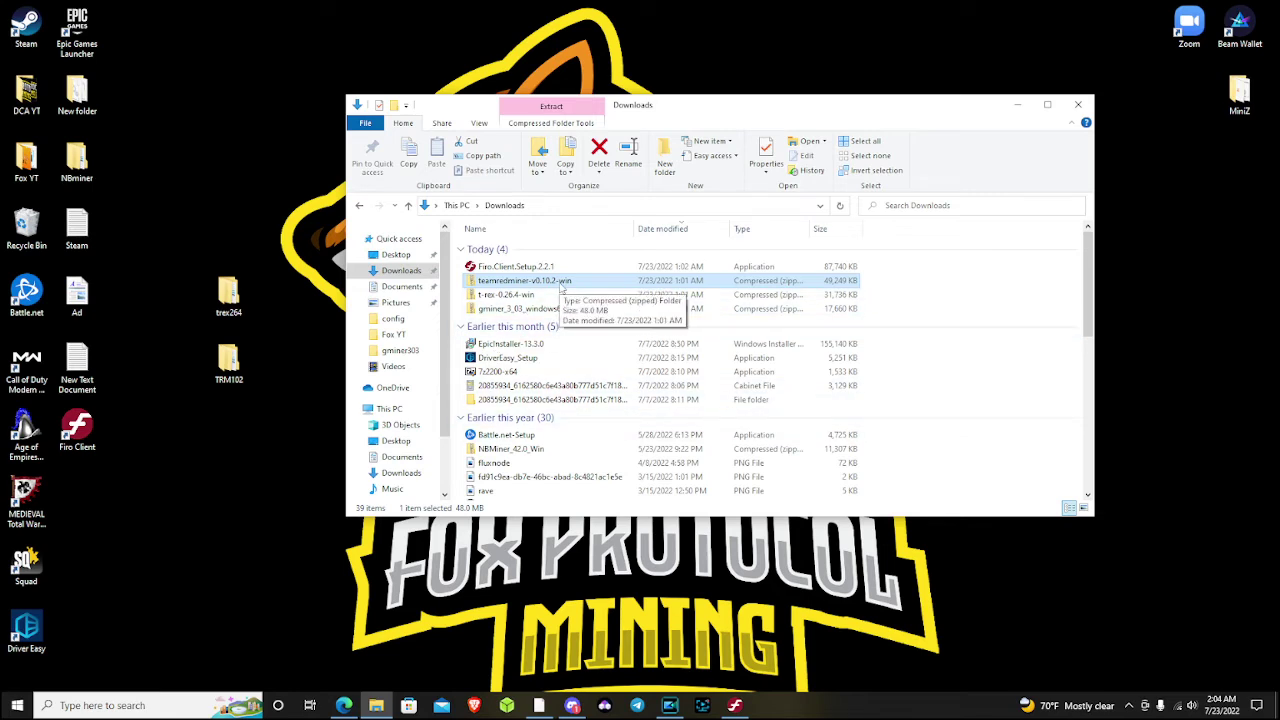
click(1078, 105)
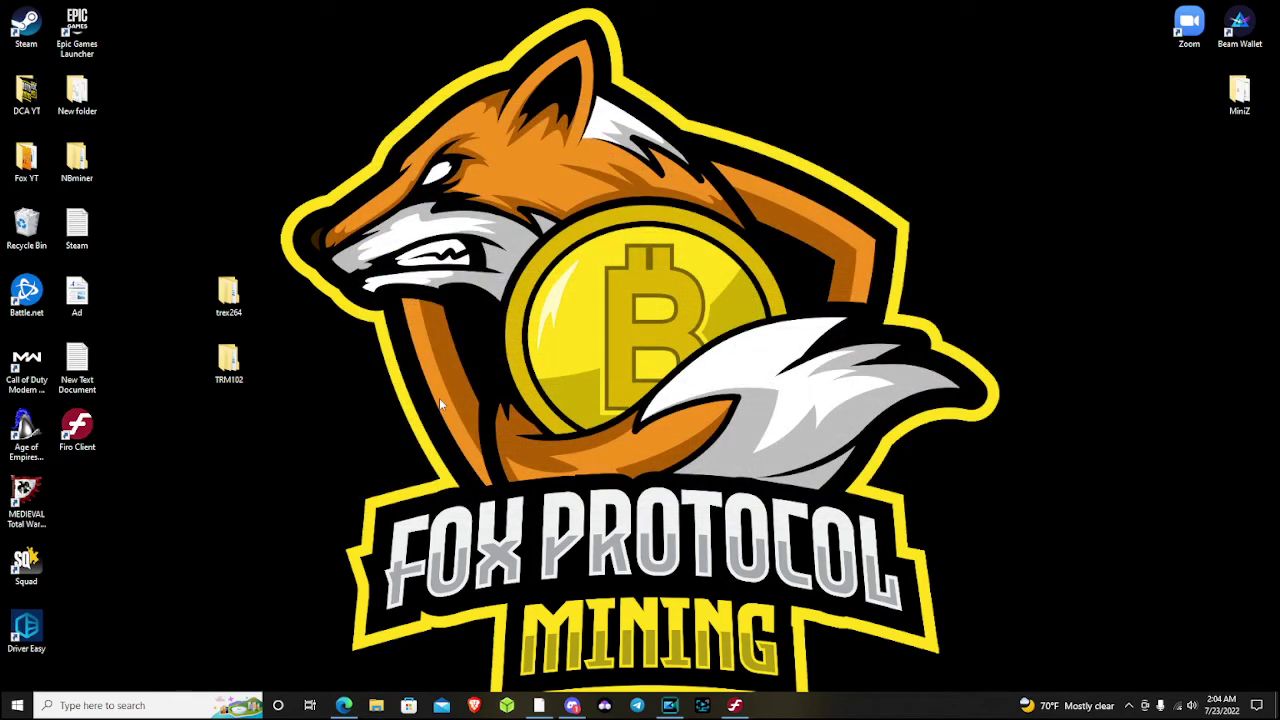
Open the teamredminer-v0.10.2-win folder inside the desktop TRM102 folder
double_click(229, 362)
click(541, 253)
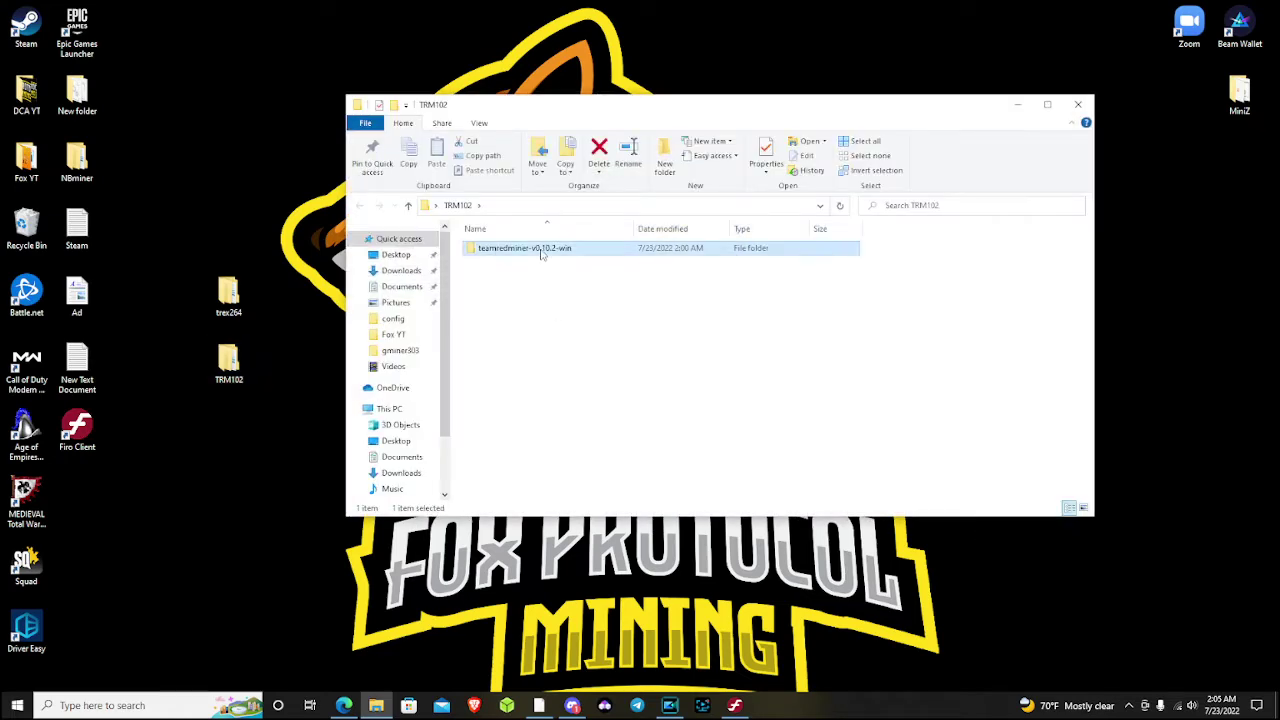
double_click(541, 253)
scroll(567, 279, down, 1)
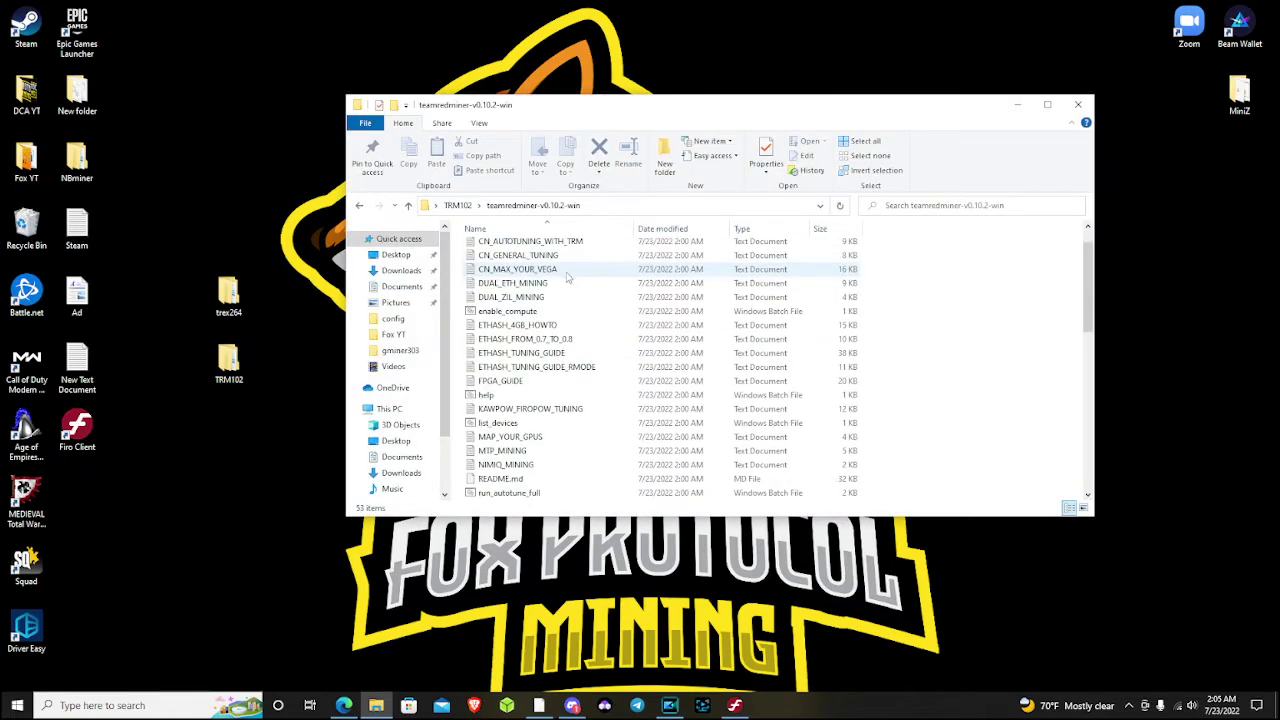
scroll(617, 362, down, 2)
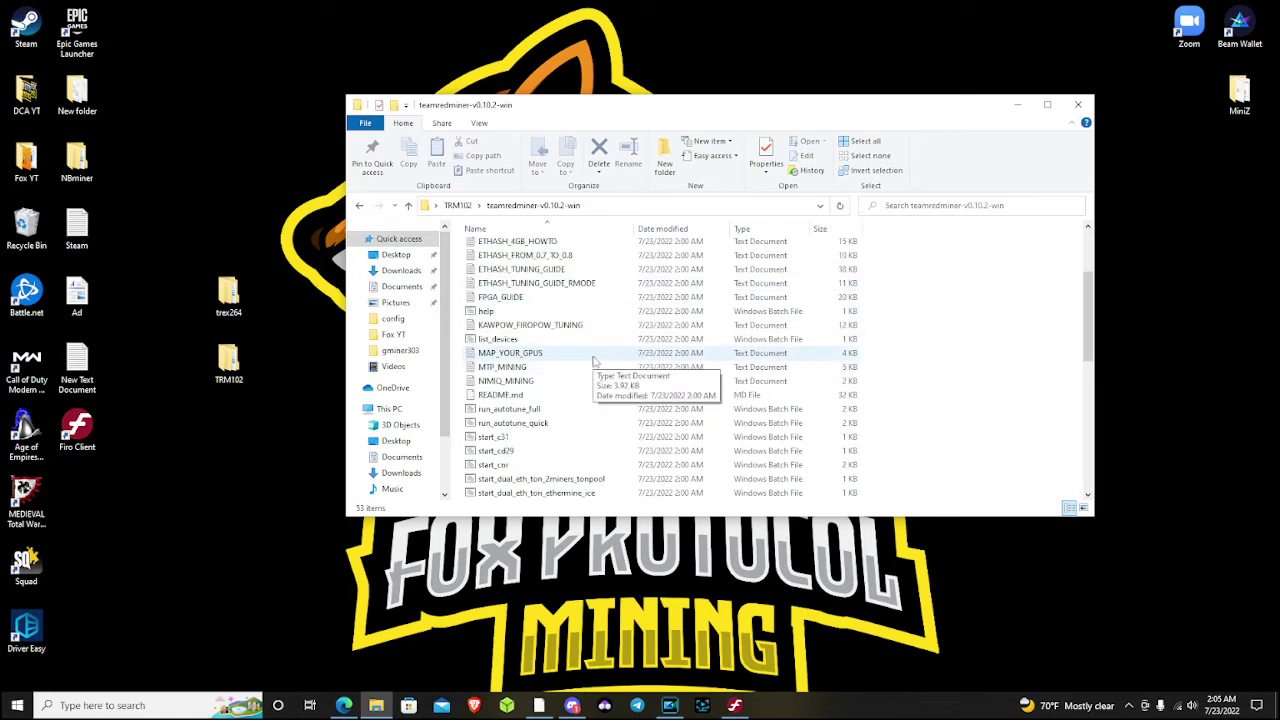
scroll(570, 360, up, 3)
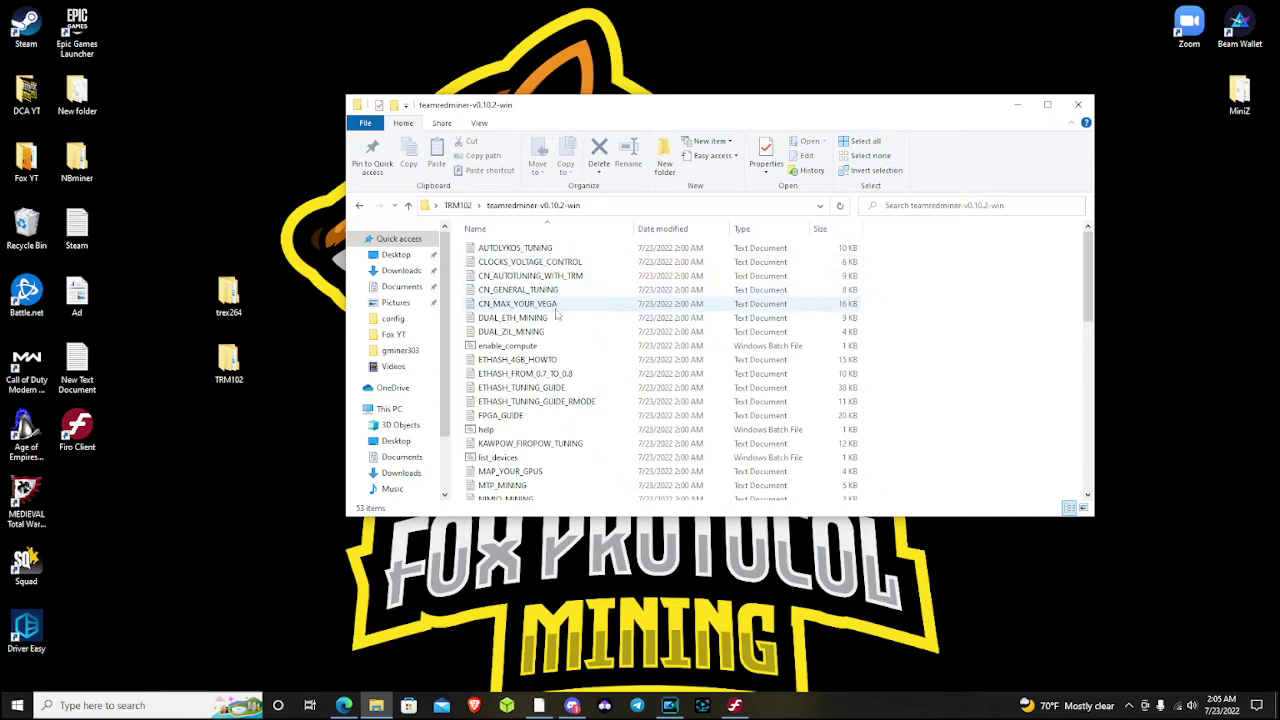
scroll(570, 330, down, 10)
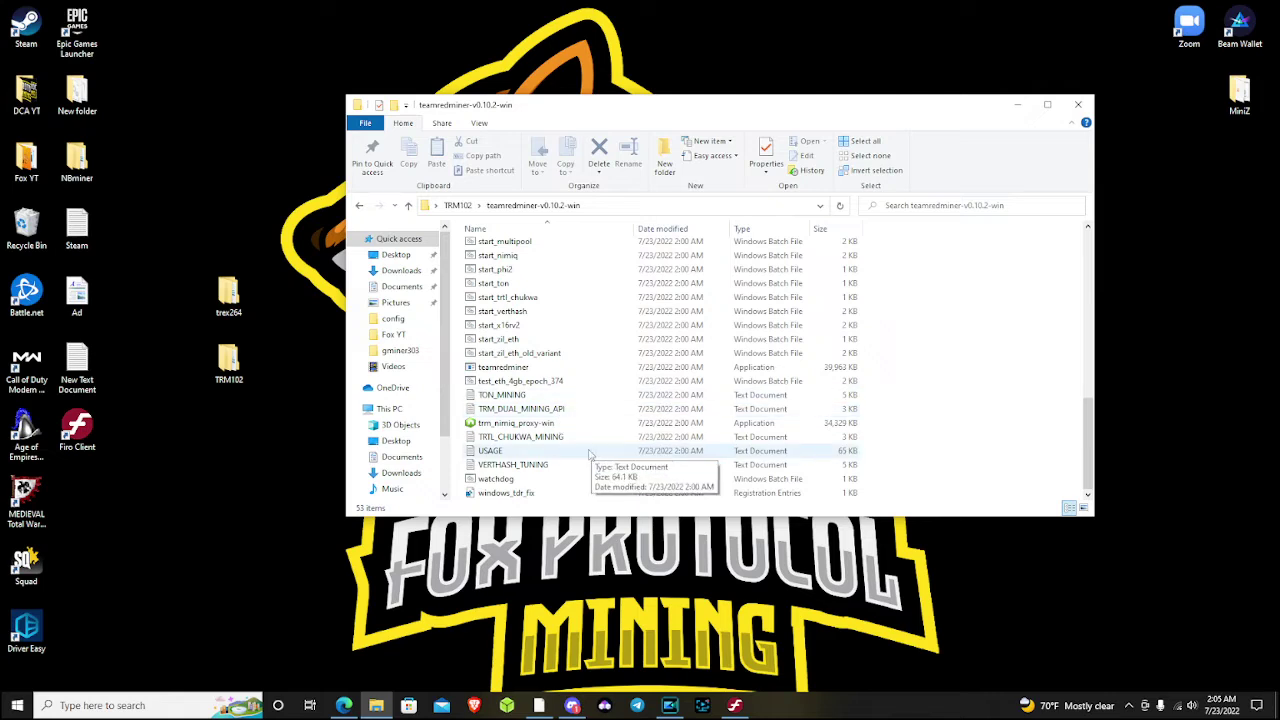
scroll(588, 457, up, 5)
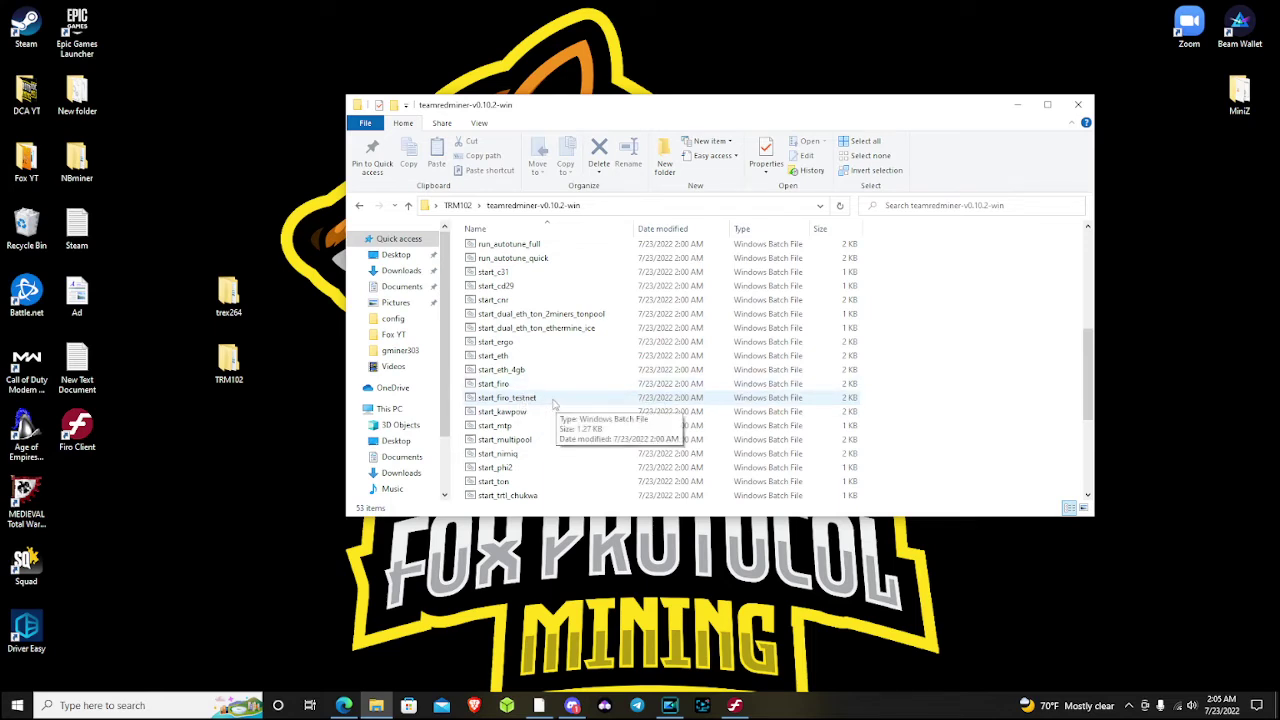
click(515, 398)
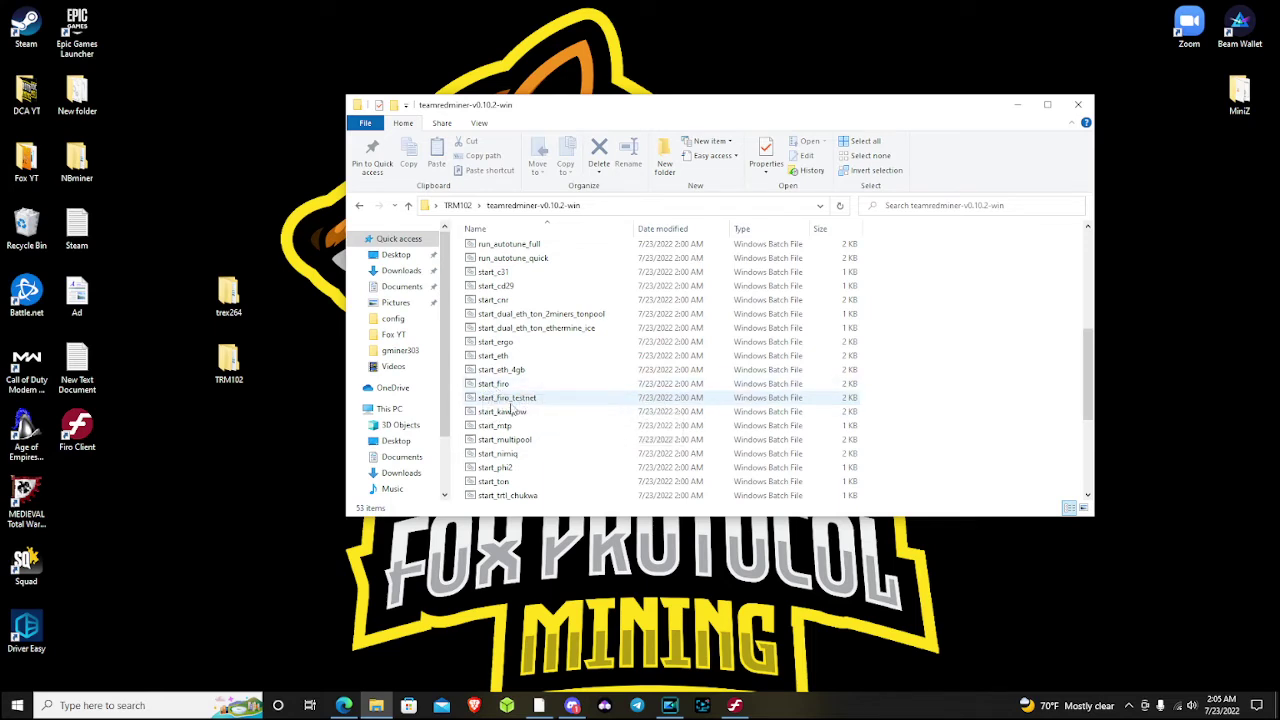
Open start_firo in Notepad, allowing it past the SmartScreen warning
right_click(484, 386)
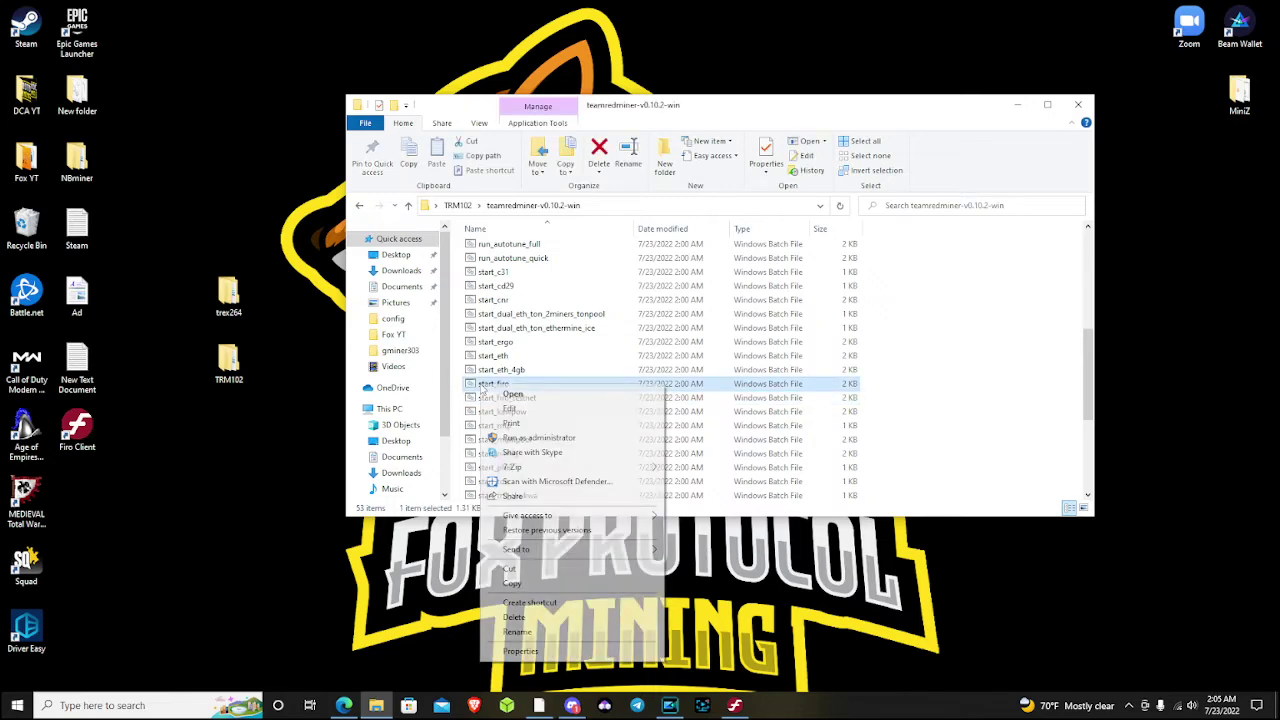
click(515, 396)
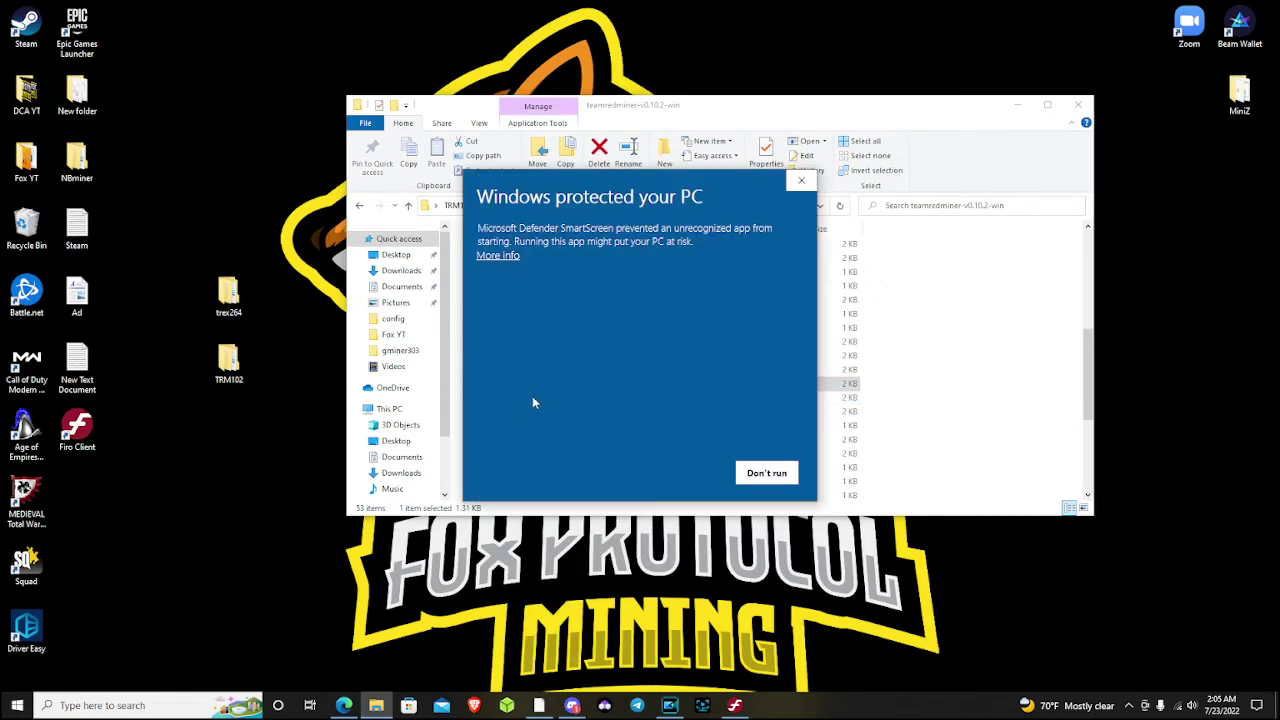
click(517, 257)
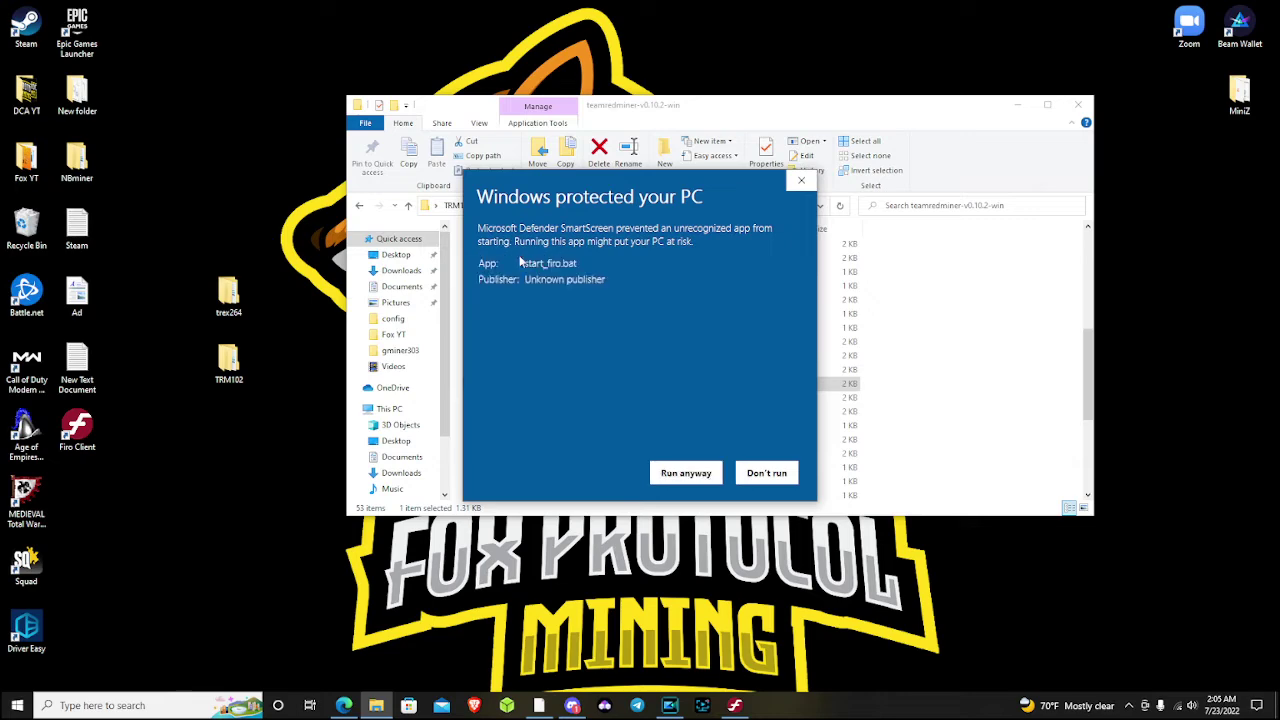
click(697, 468)
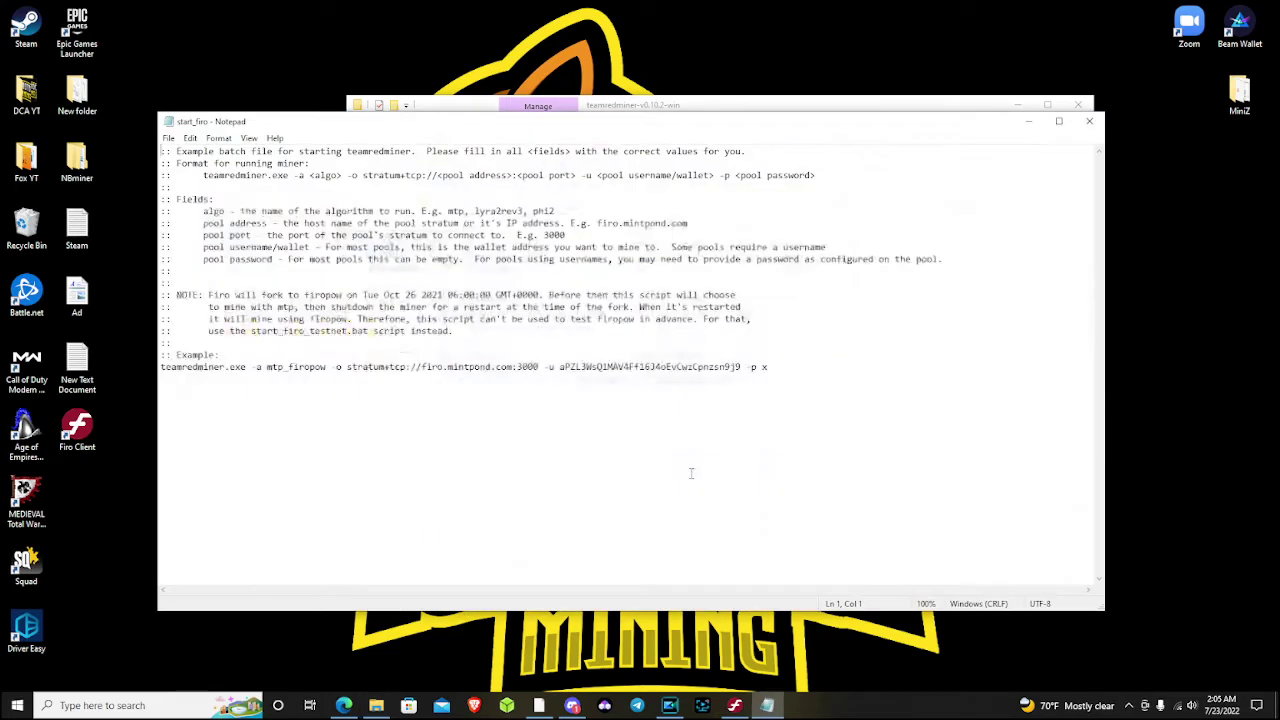
Change the algorithm argument from 'mtp' to 'mtp_firopow' and review the Firo fork date note
drag(267, 367, 285, 367)
text(mtp_)
click(313, 388)
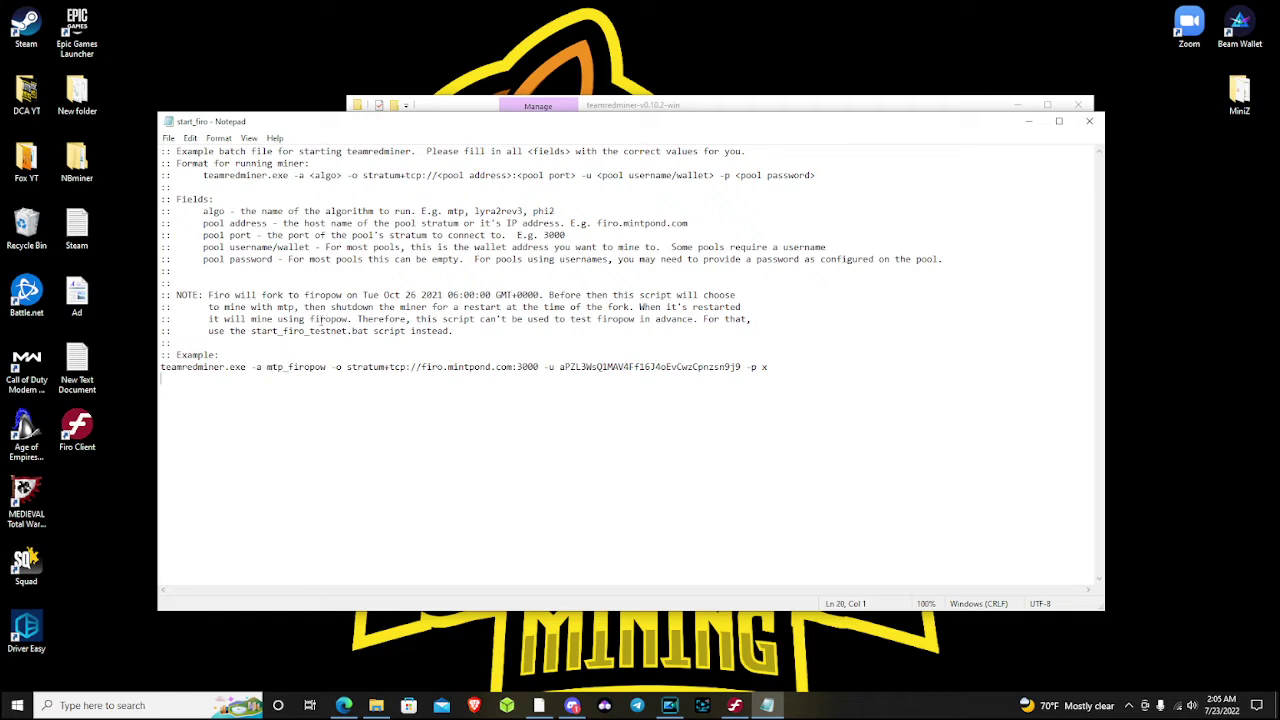
drag(208, 295, 533, 295)
click(630, 336)
Close start_firo and open start_firo_testnet in Notepad, allowing it past SmartScreen
click(1089, 121)
click(527, 400)
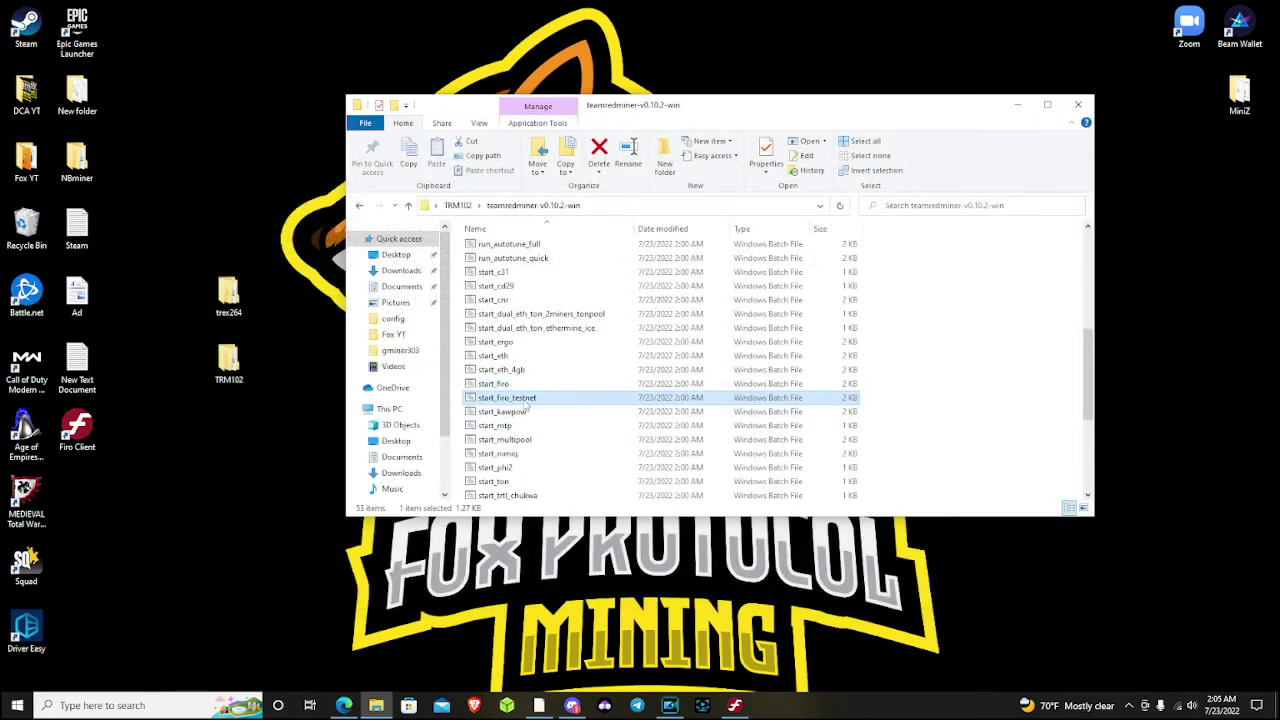
right_click(524, 402)
click(559, 423)
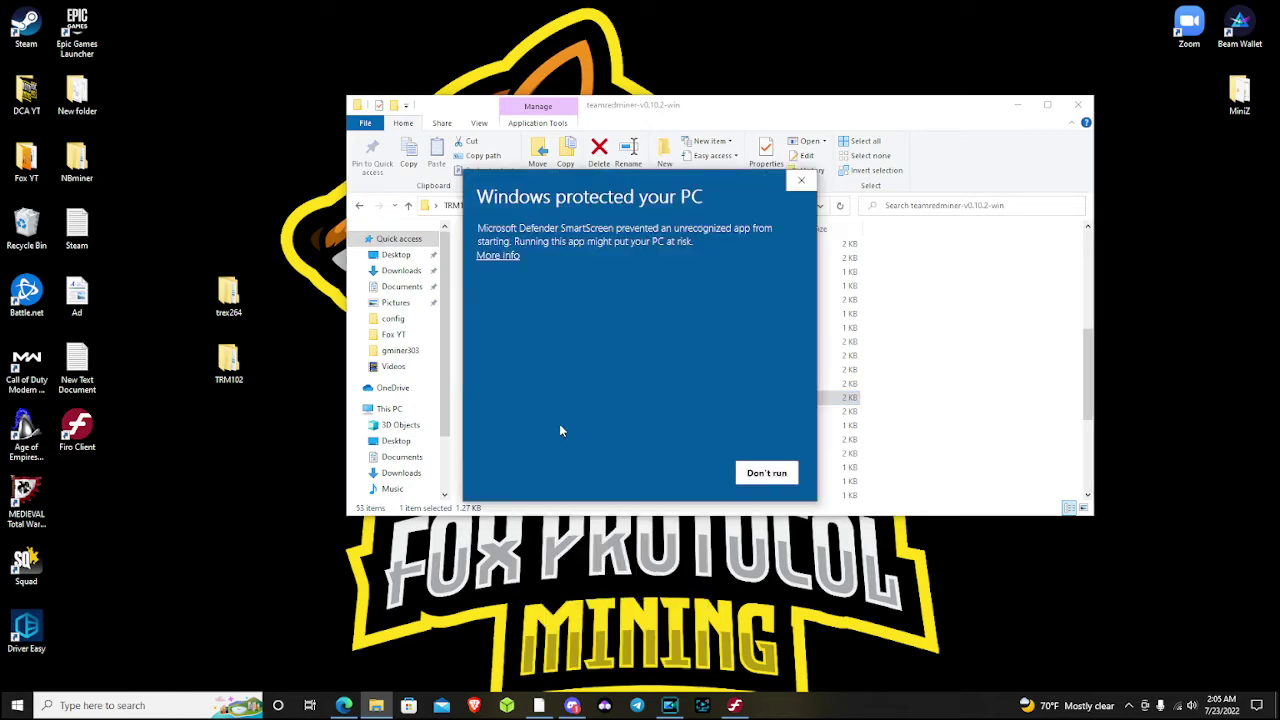
click(500, 255)
click(690, 473)
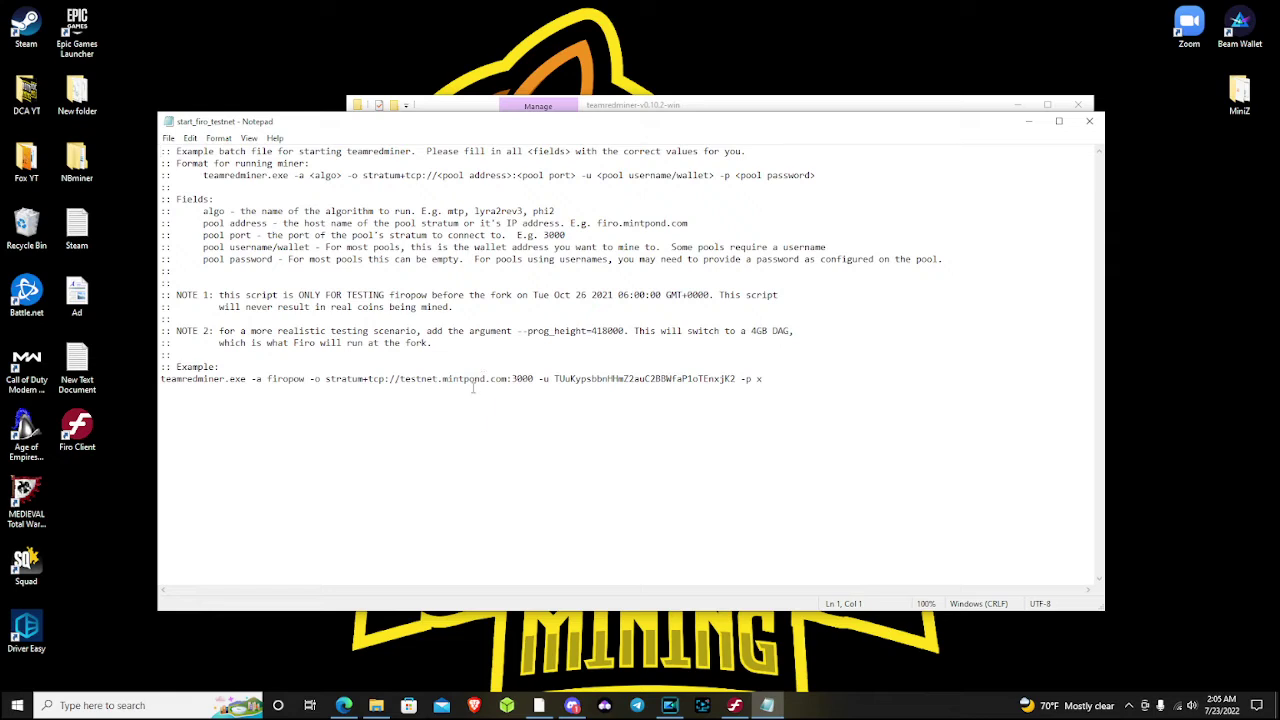
Review the testnet command's -a firopow argument, NOTE 1 warning and stratum+tcp prefix
drag(254, 379, 308, 379)
click(348, 436)
drag(220, 294, 440, 308)
click(488, 313)
drag(325, 378, 386, 383)
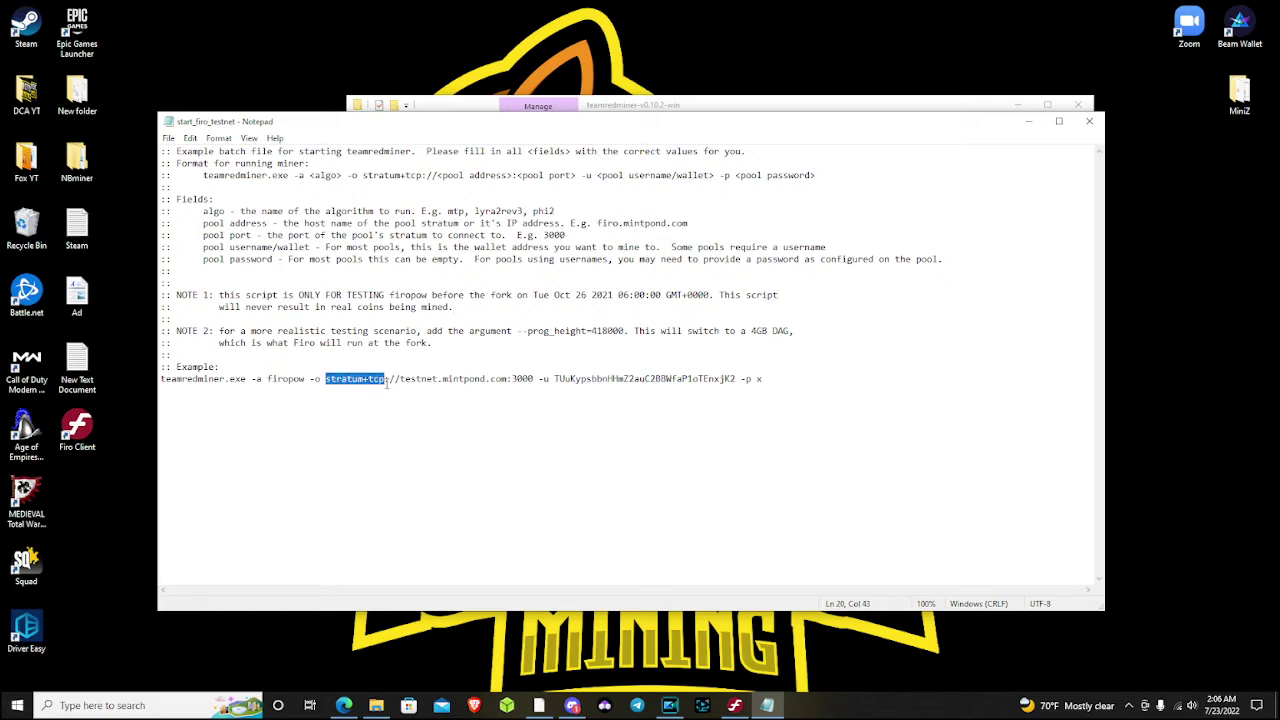
click(386, 410)
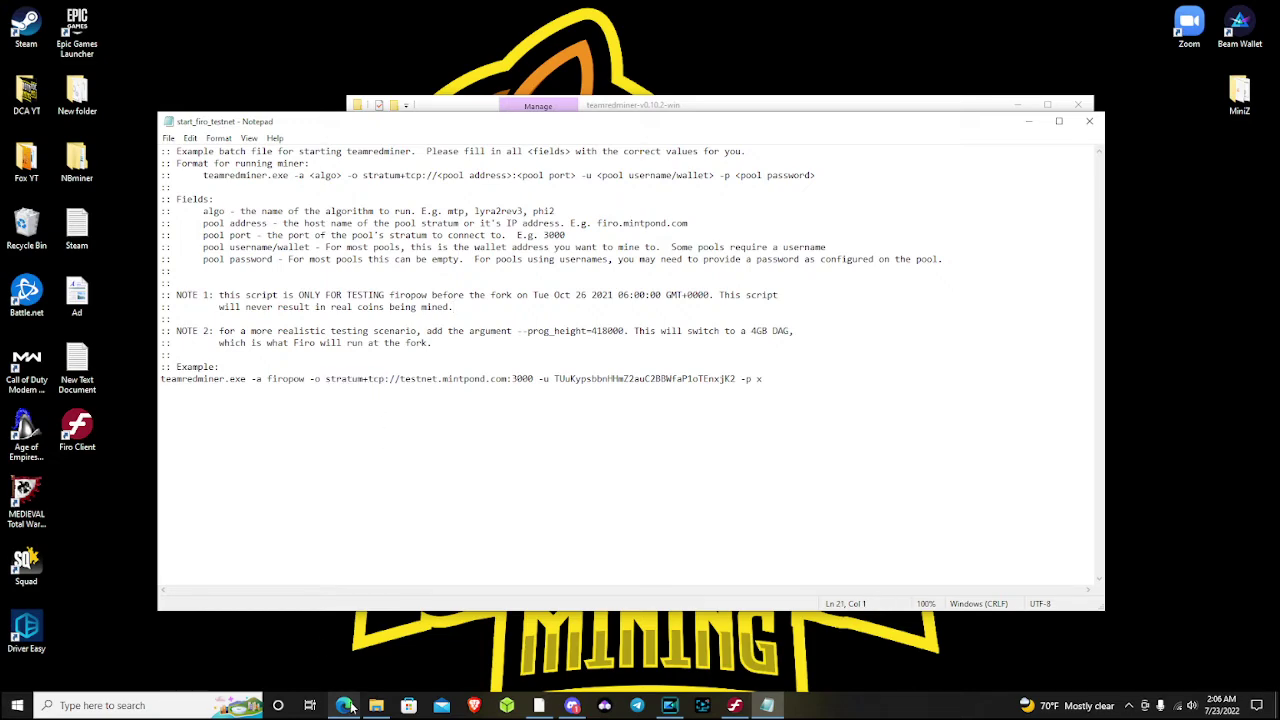
Copy the US-east server firo-us-east.minerpool.org and paste it over testnet.mintpond.com in the batch file
click(344, 705)
click(265, 10)
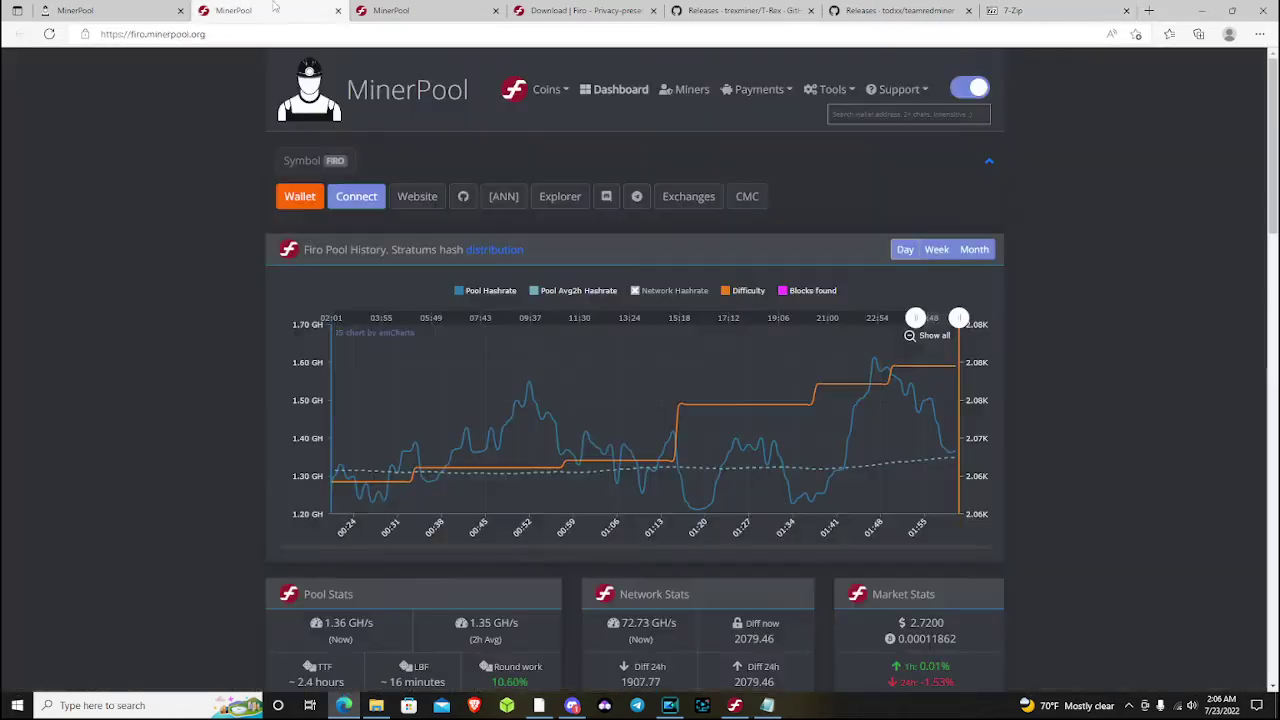
click(358, 198)
click(467, 148)
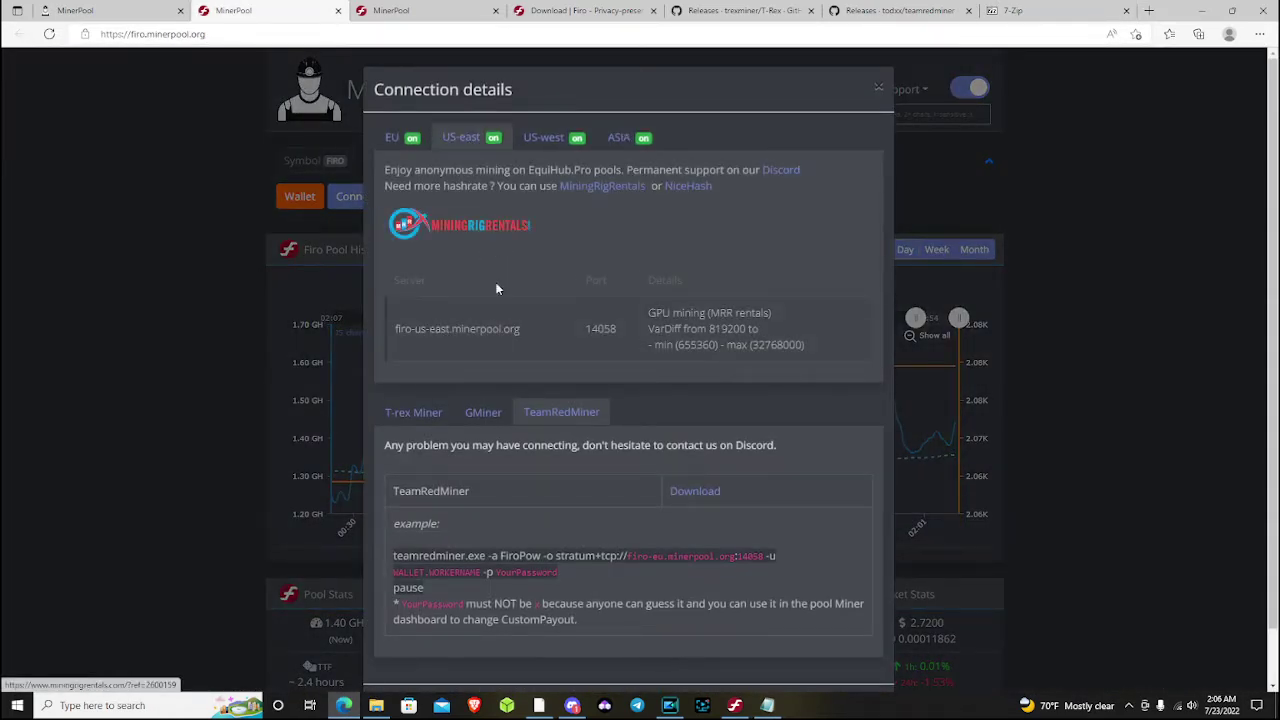
drag(523, 331, 392, 332)
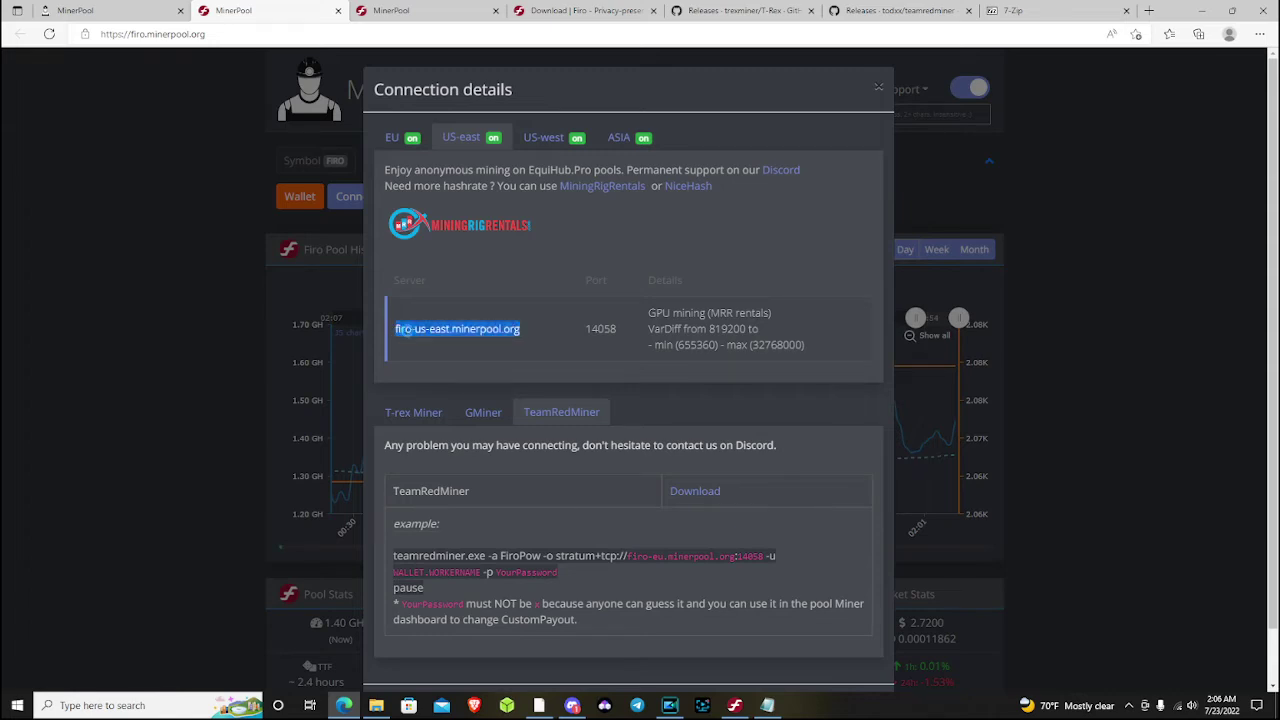
right_click(398, 330)
click(428, 342)
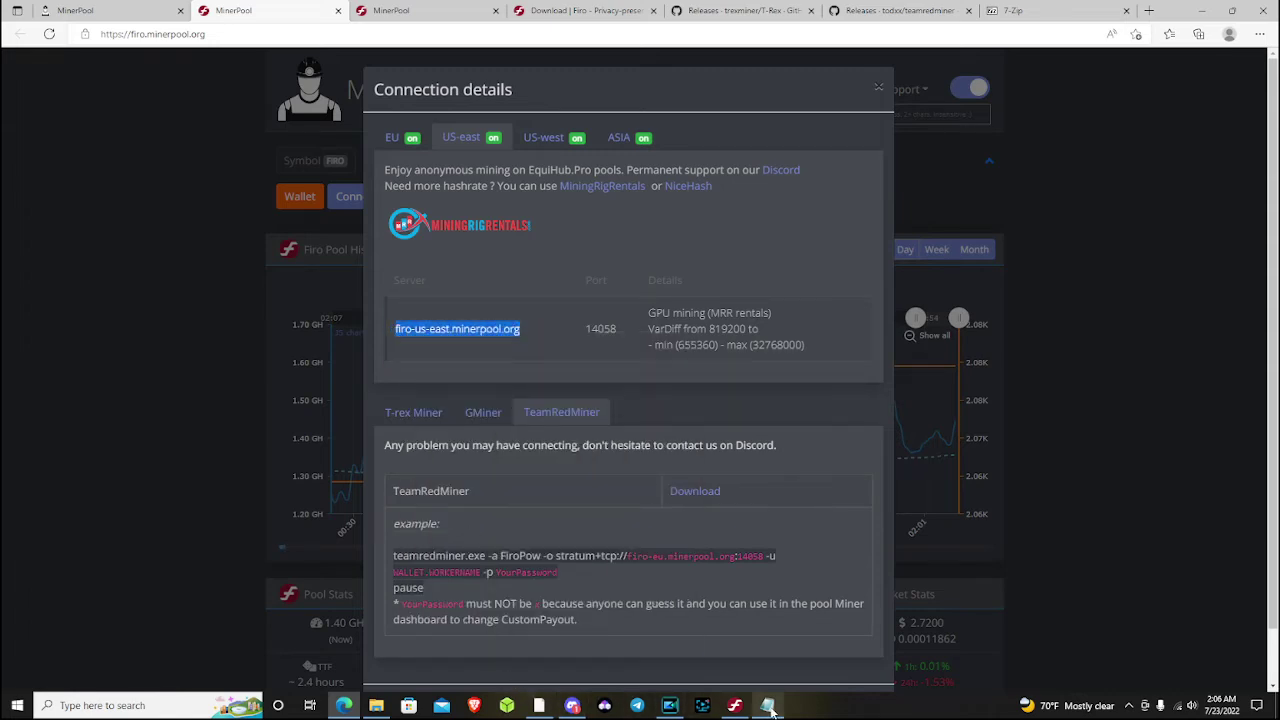
click(767, 705)
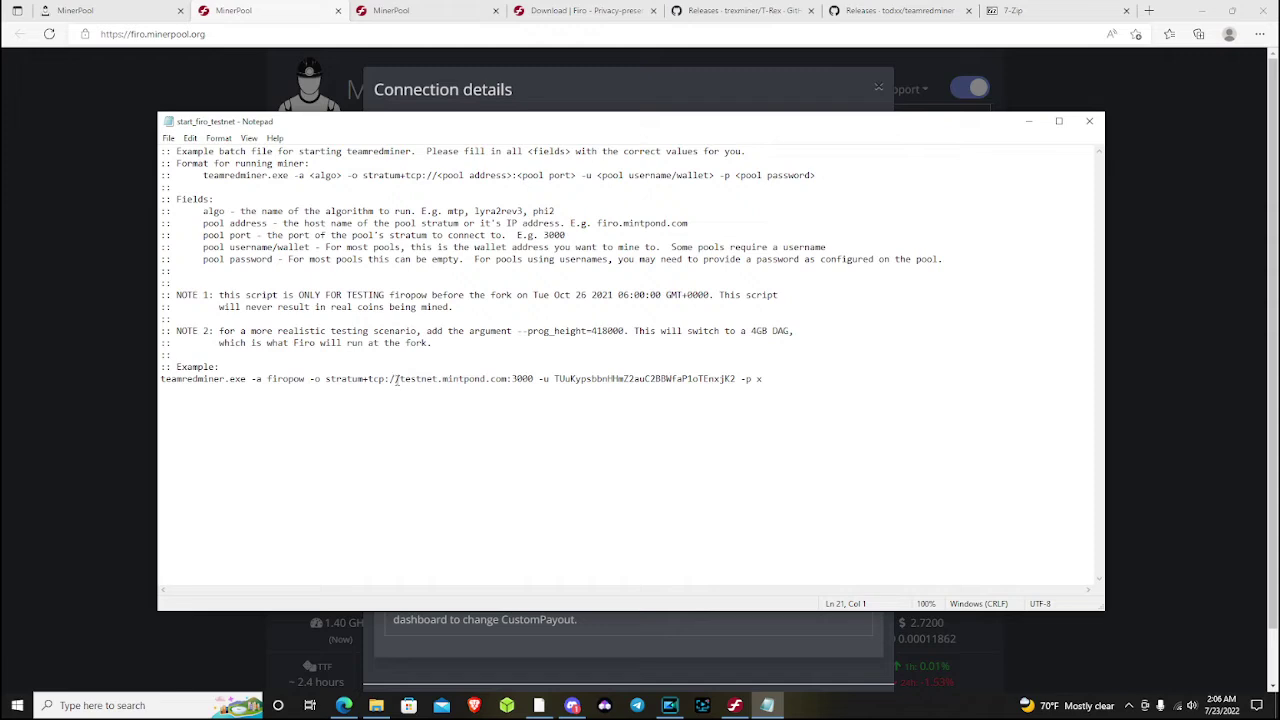
drag(400, 378, 509, 379)
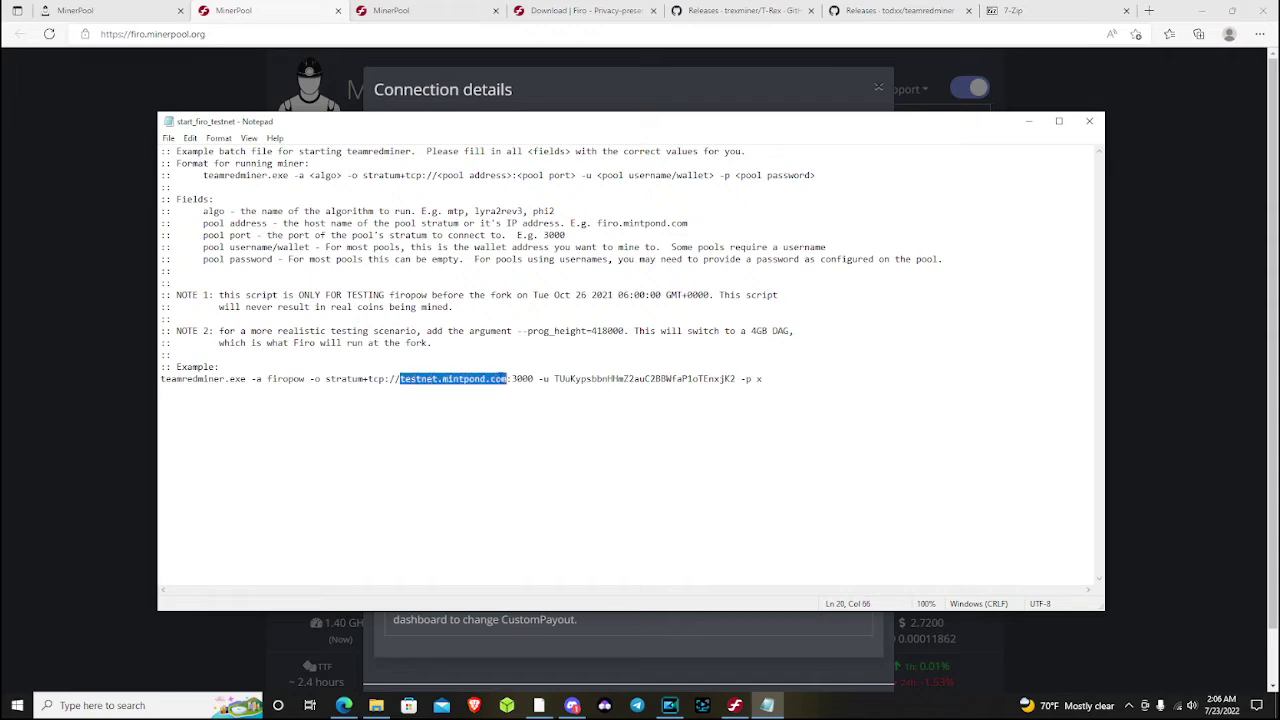
right_click(500, 379)
click(562, 432)
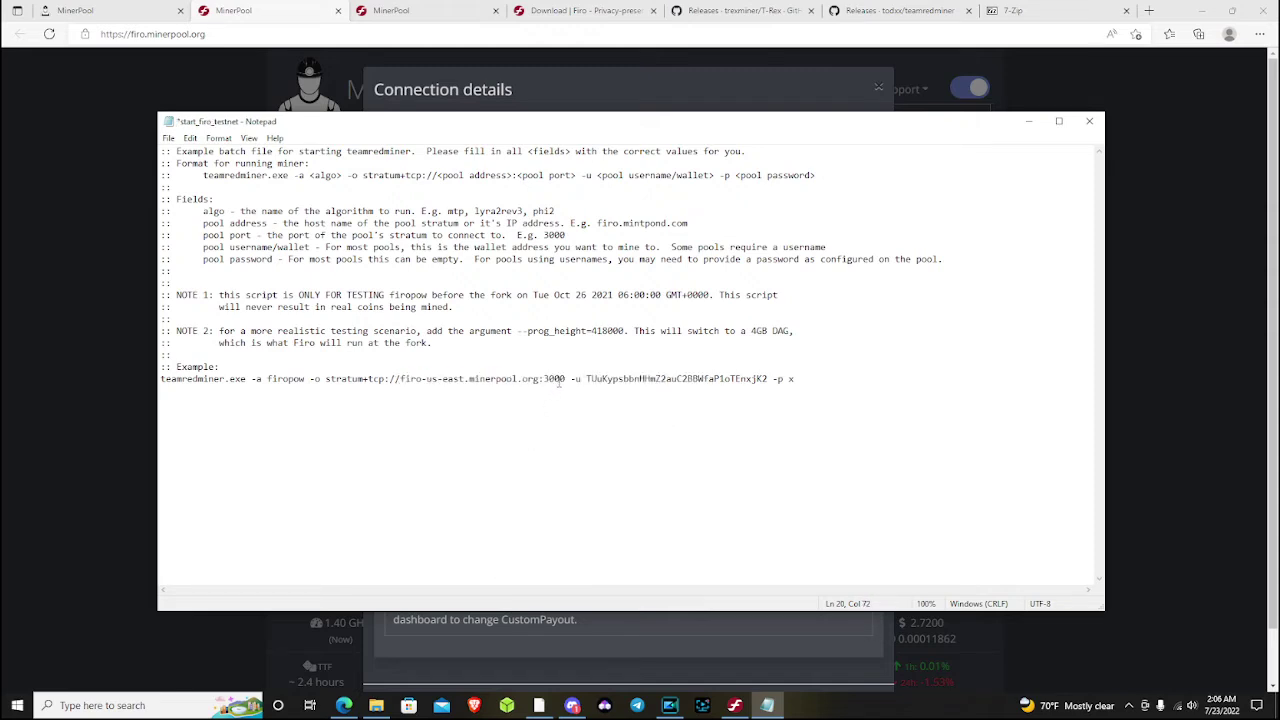
Copy port 14058 from MinerPool's connection details and switch to the solo Firo pool page
click(343, 705)
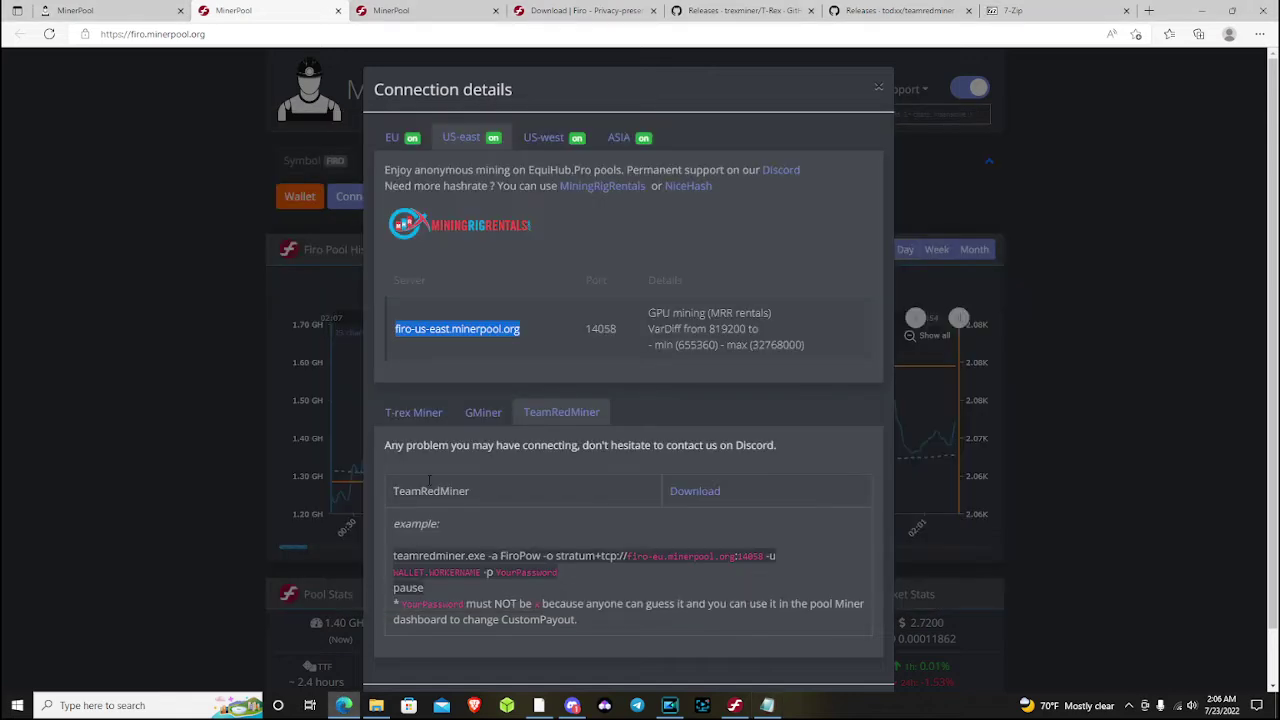
click(599, 339)
mouse_move(617, 329)
mouse_down()
mouse_move(583, 328)
mouse_move(620, 331)
mouse_up()
right_click(609, 335)
click(640, 341)
click(573, 323)
click(394, 10)
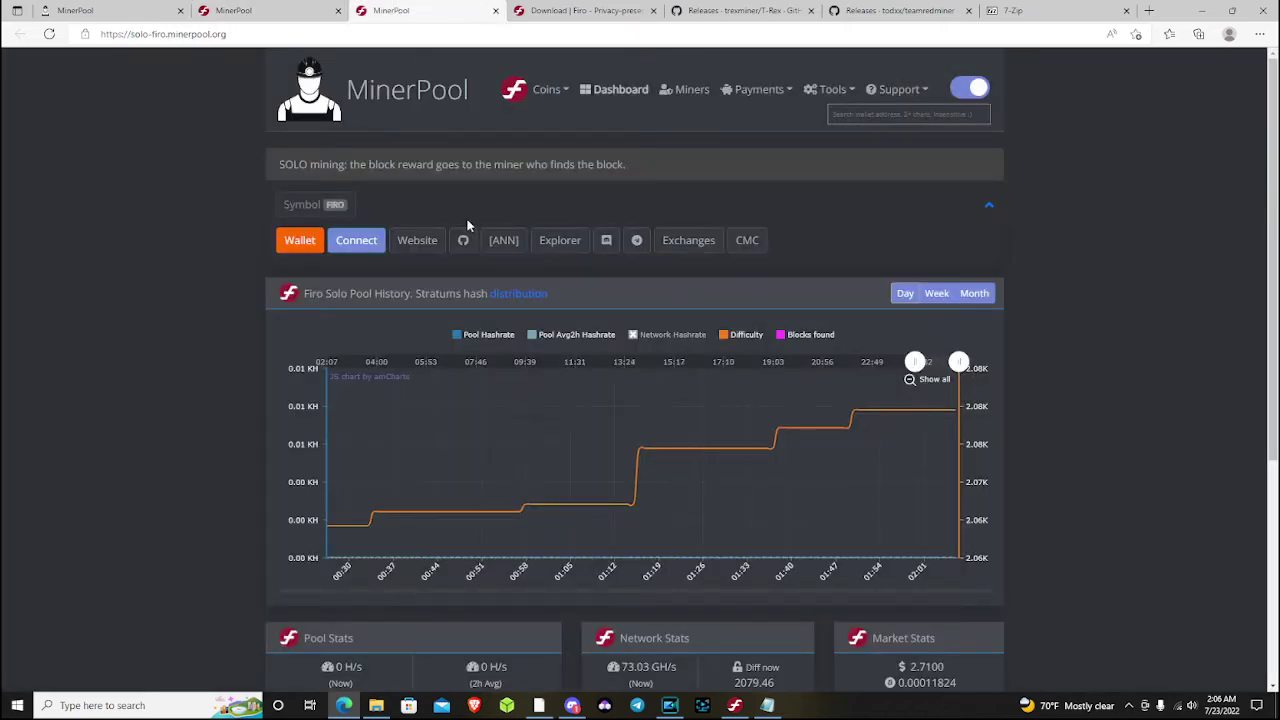
View the solo pool's connection details, noting its server name and port 14068
click(363, 238)
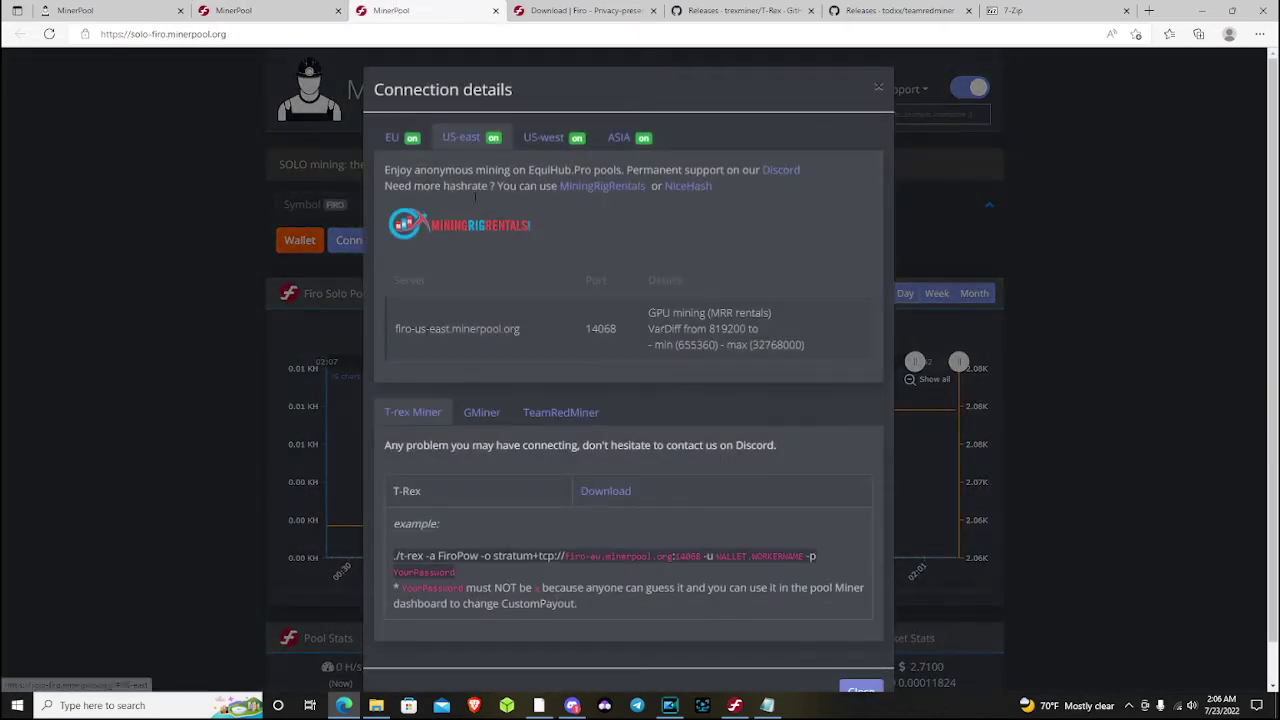
drag(395, 328, 616, 337)
click(568, 344)
click(612, 349)
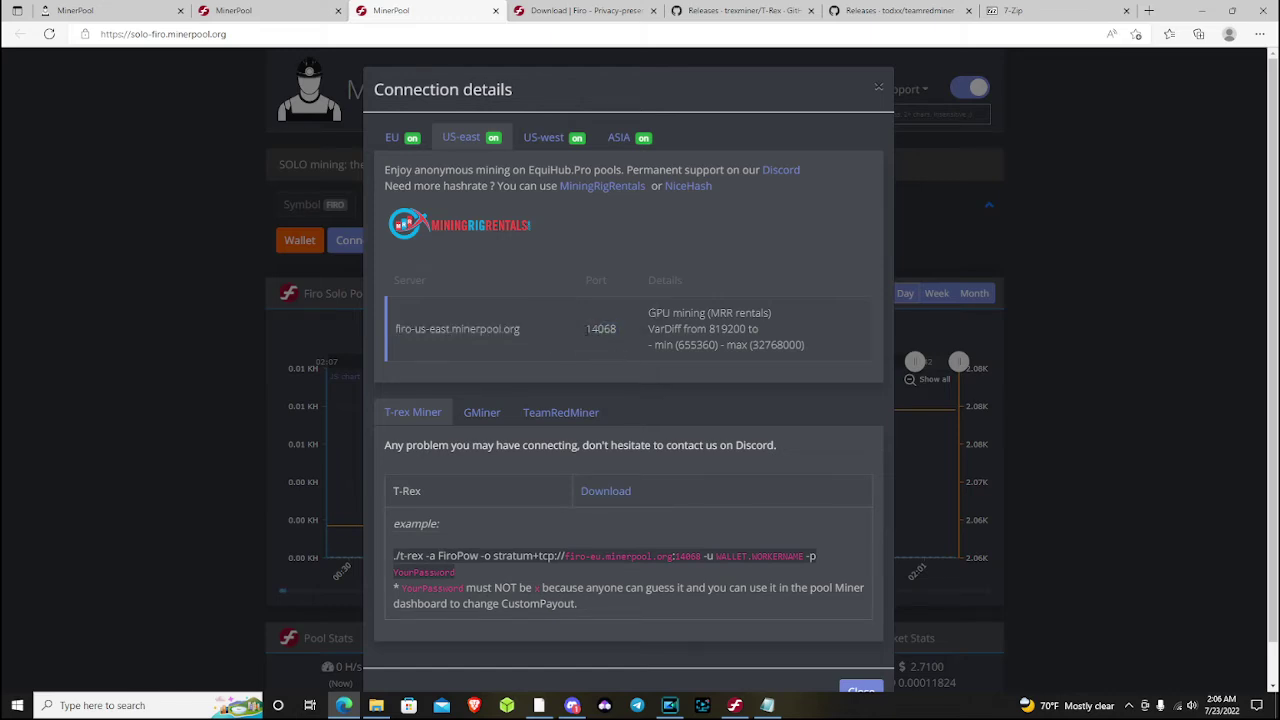
Paste port 14058 over the old port 3000 in the batch file
click(767, 705)
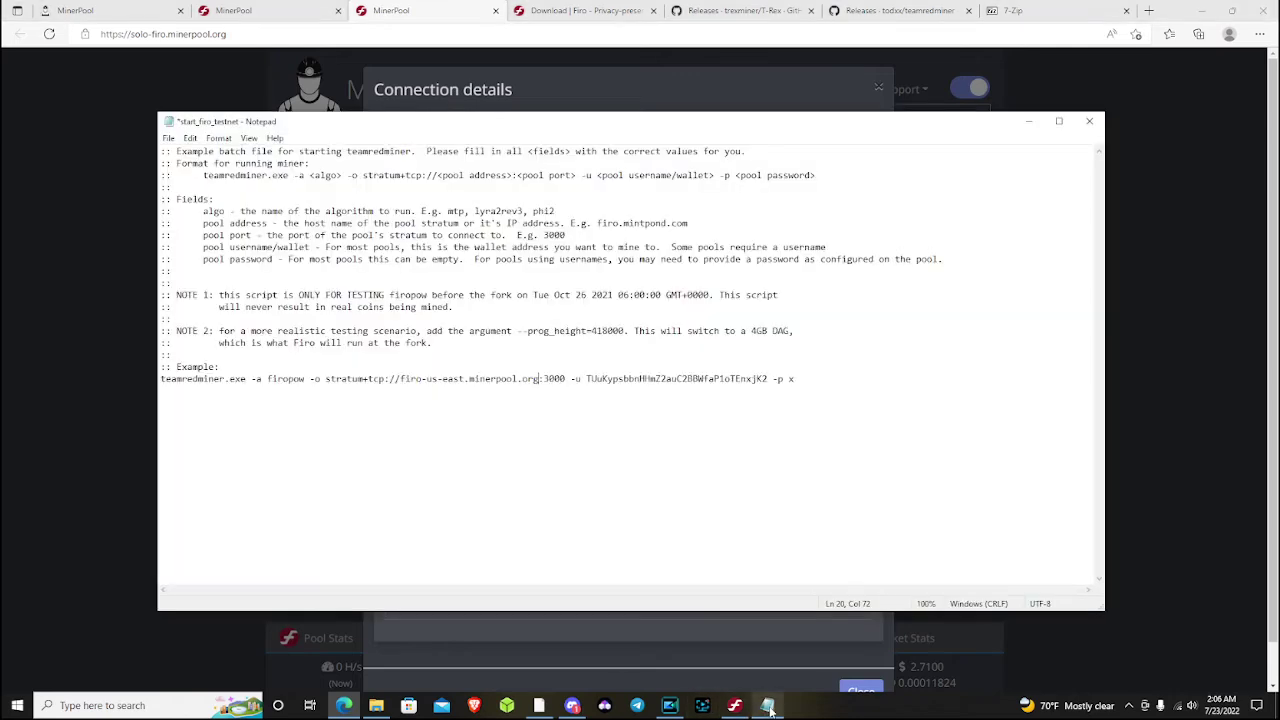
drag(566, 378, 549, 378)
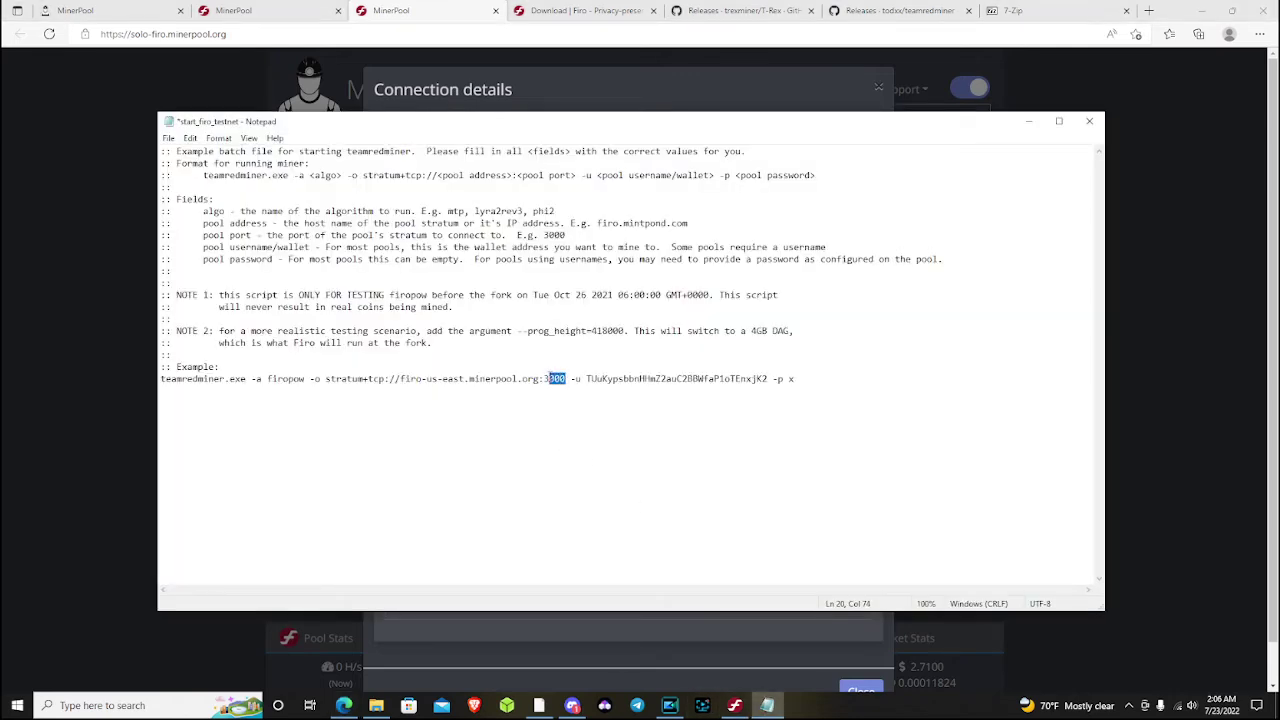
right_click(547, 379)
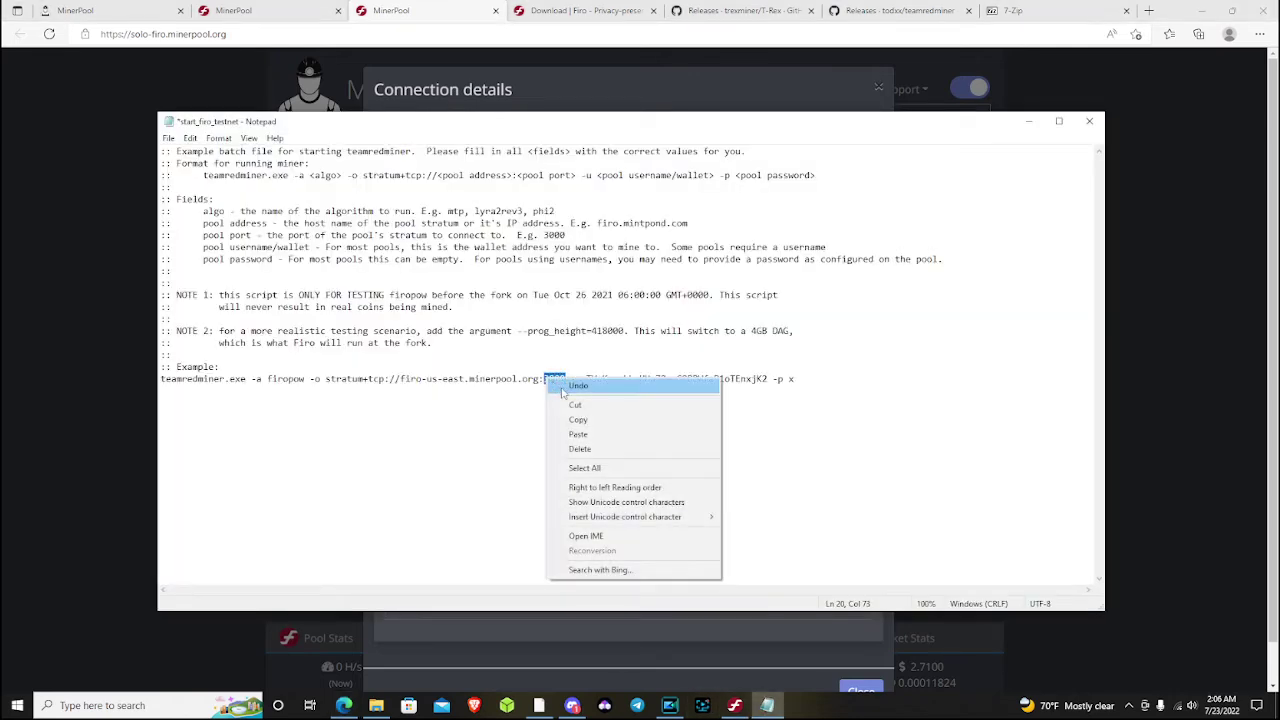
click(593, 431)
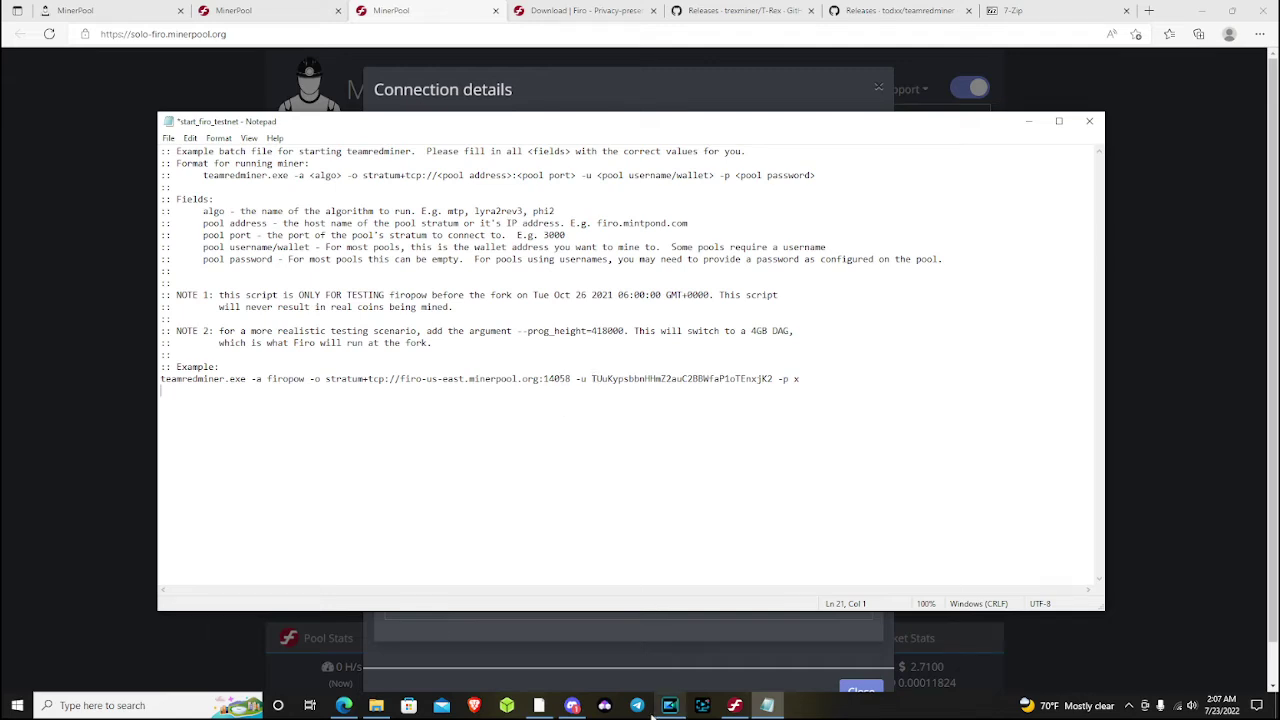
Replace the -u address with the Firo receiving wallet address and set a custom -p password
click(735, 706)
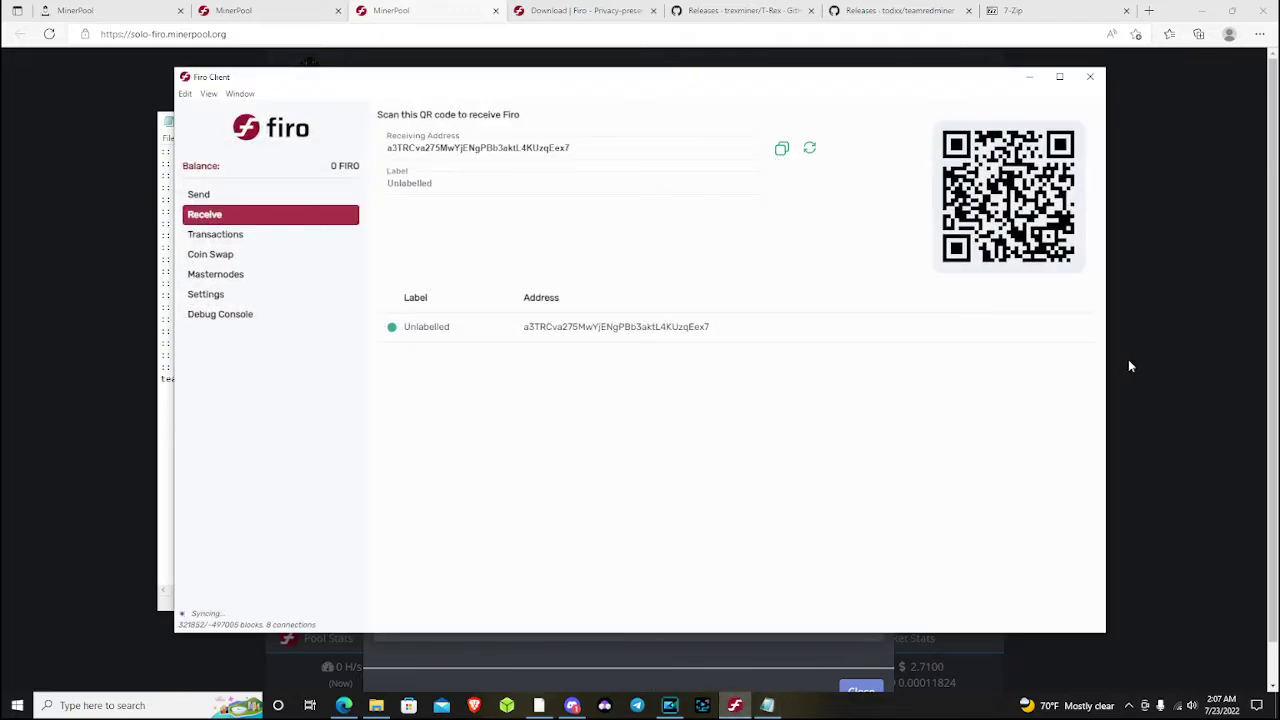
click(1127, 359)
click(768, 706)
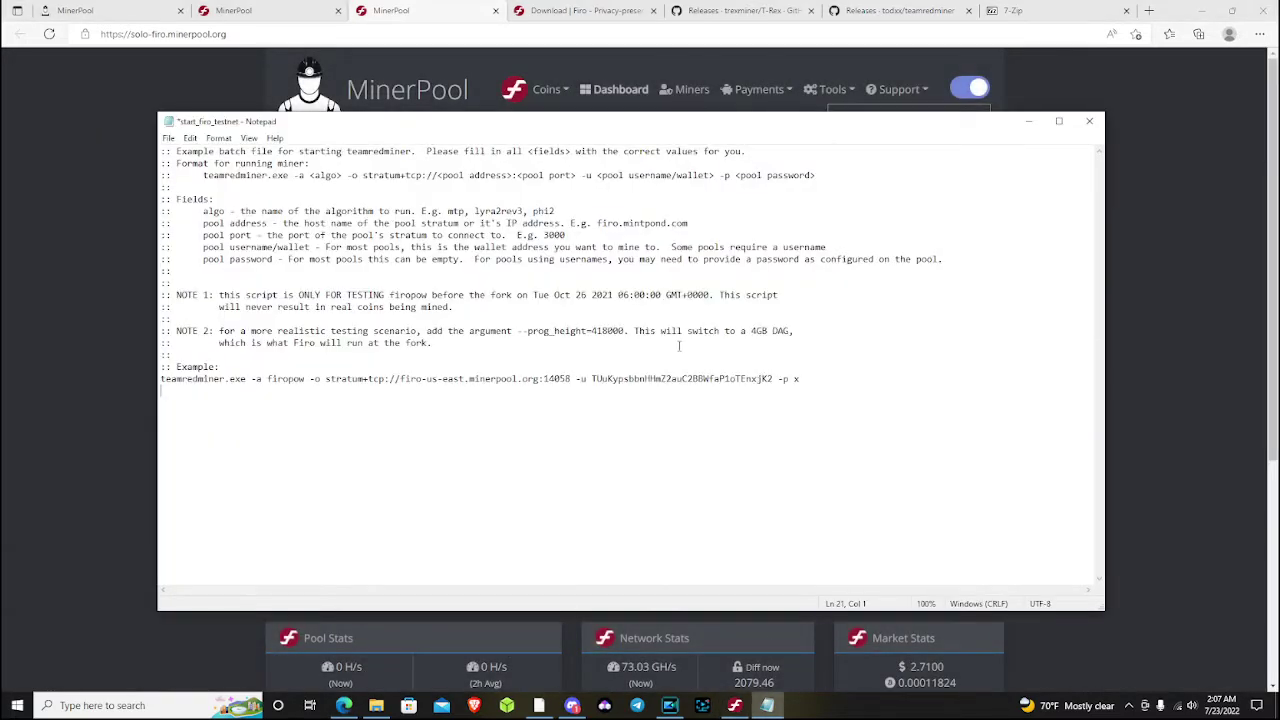
drag(592, 381, 773, 381)
right_click(770, 379)
click(828, 434)
click(809, 379)
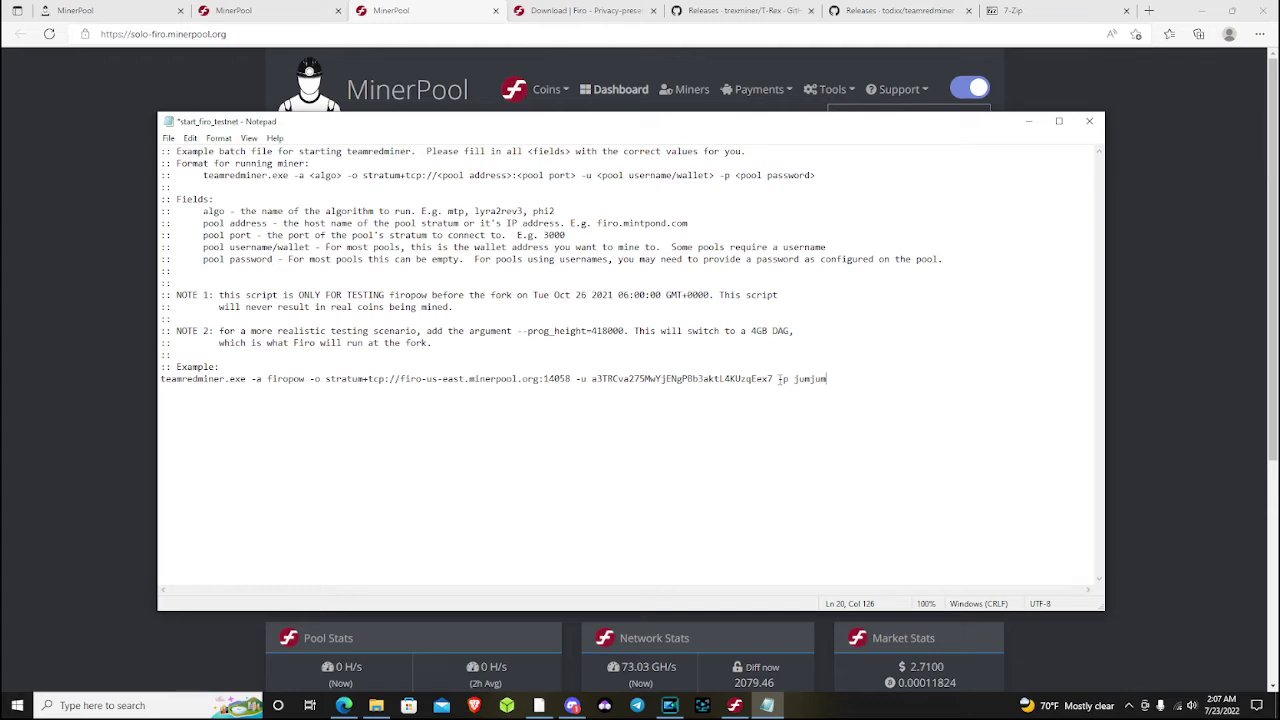
drag(779, 378, 849, 384)
click(561, 436)
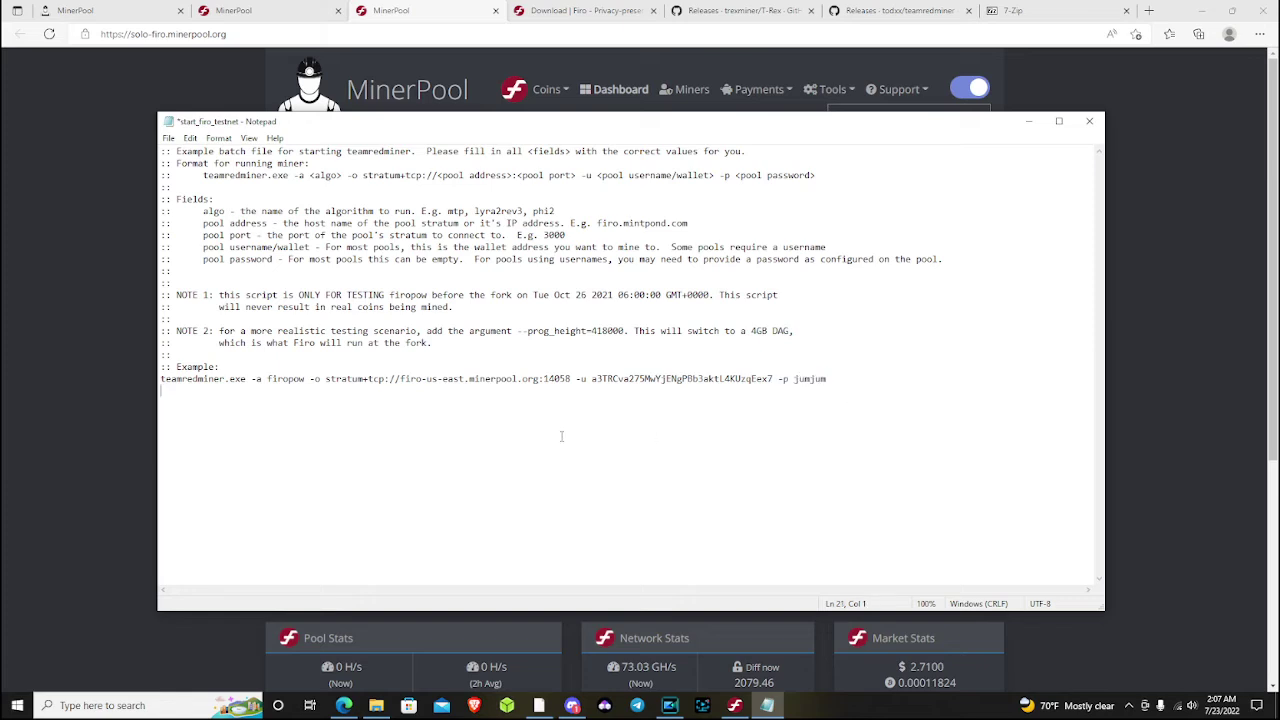
click(169, 137)
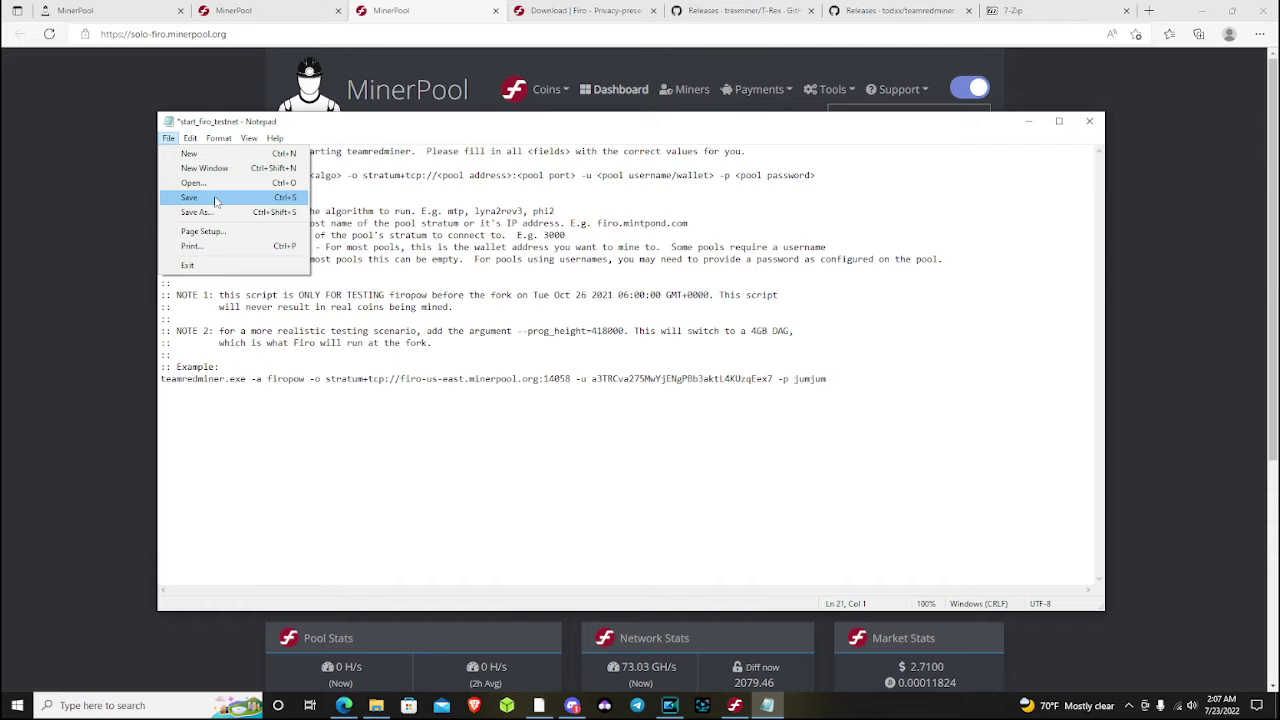
Save the batch file, add a 'pause' line after the command, save again and close Notepad
mouse_move(190, 137)
click(178, 200)
click(852, 378)
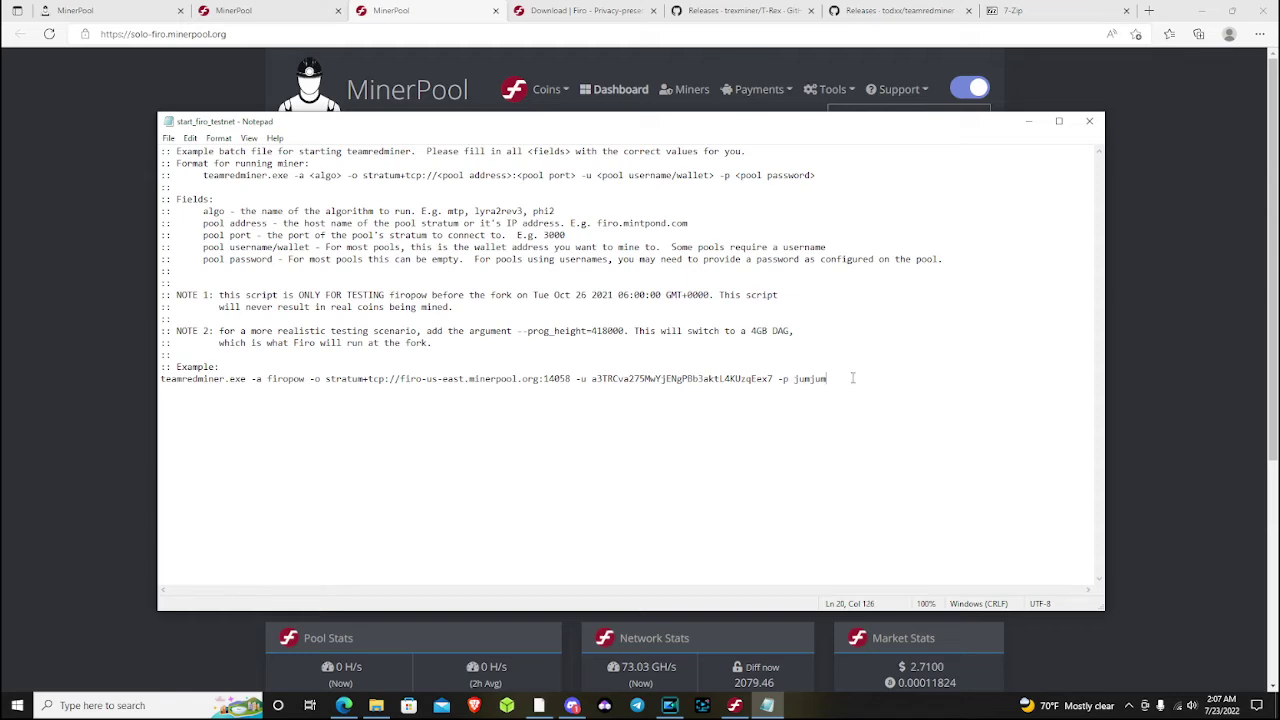
key(Return)
text(pause)
click(168, 137)
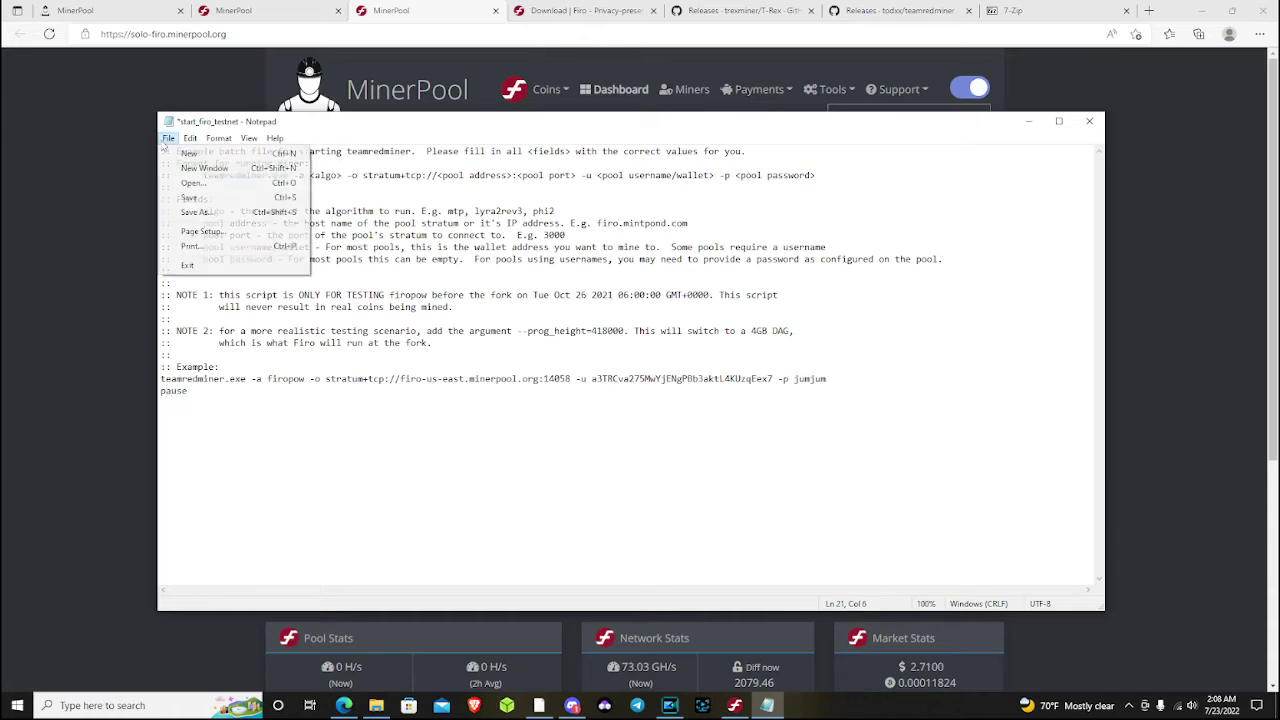
click(195, 196)
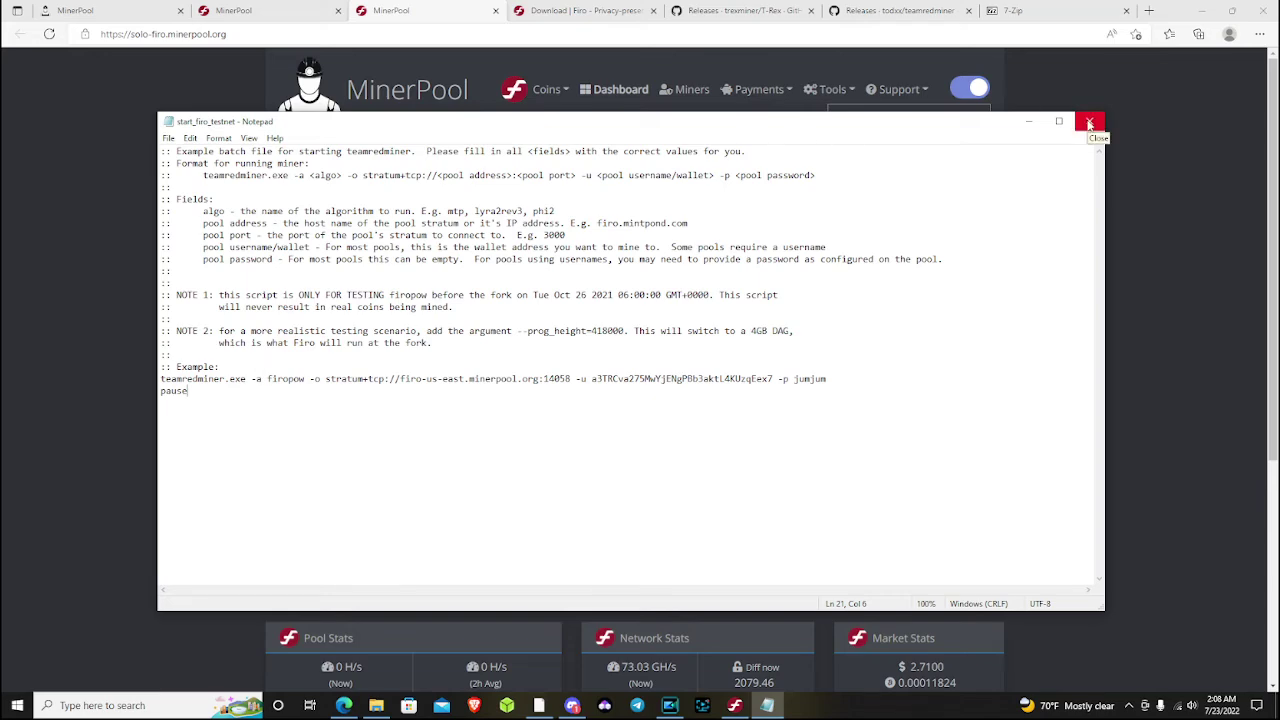
click(1090, 122)
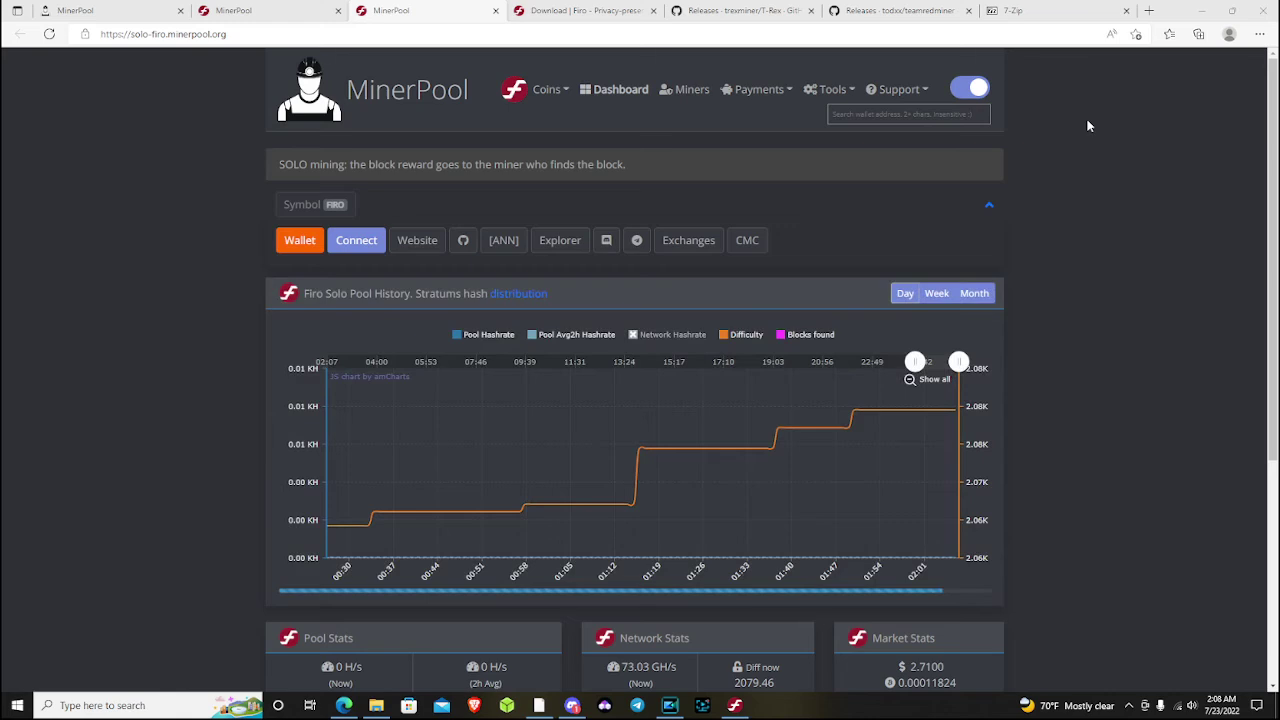
Close the teamredminer folder and minimize Explorer, Edge and Firo Client to reveal the desktop folders
click(376, 705)
double_click(548, 401)
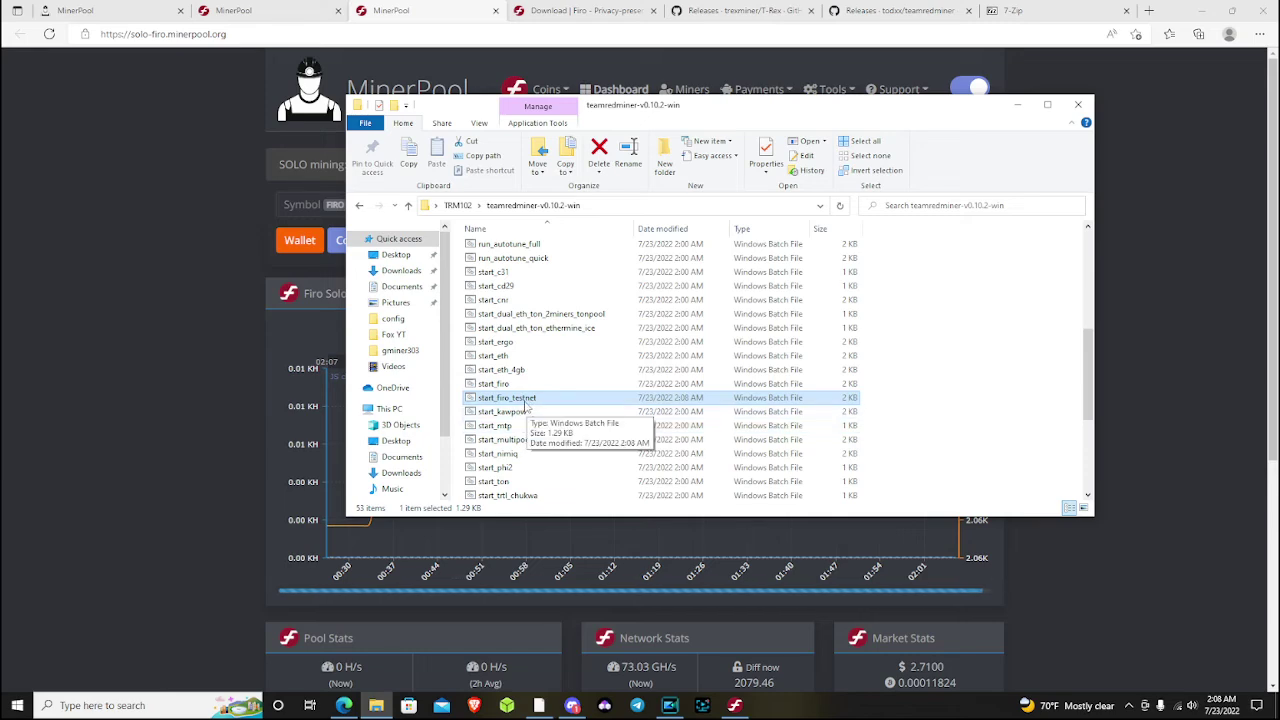
click(1081, 104)
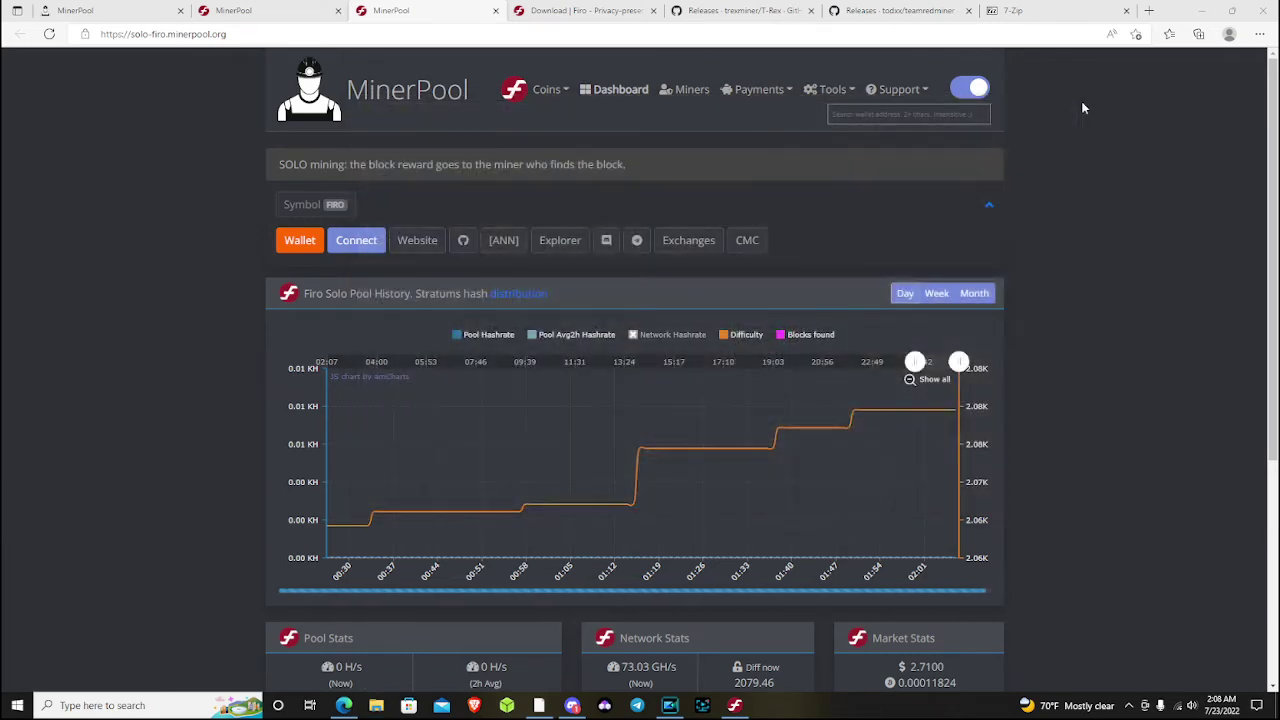
click(377, 706)
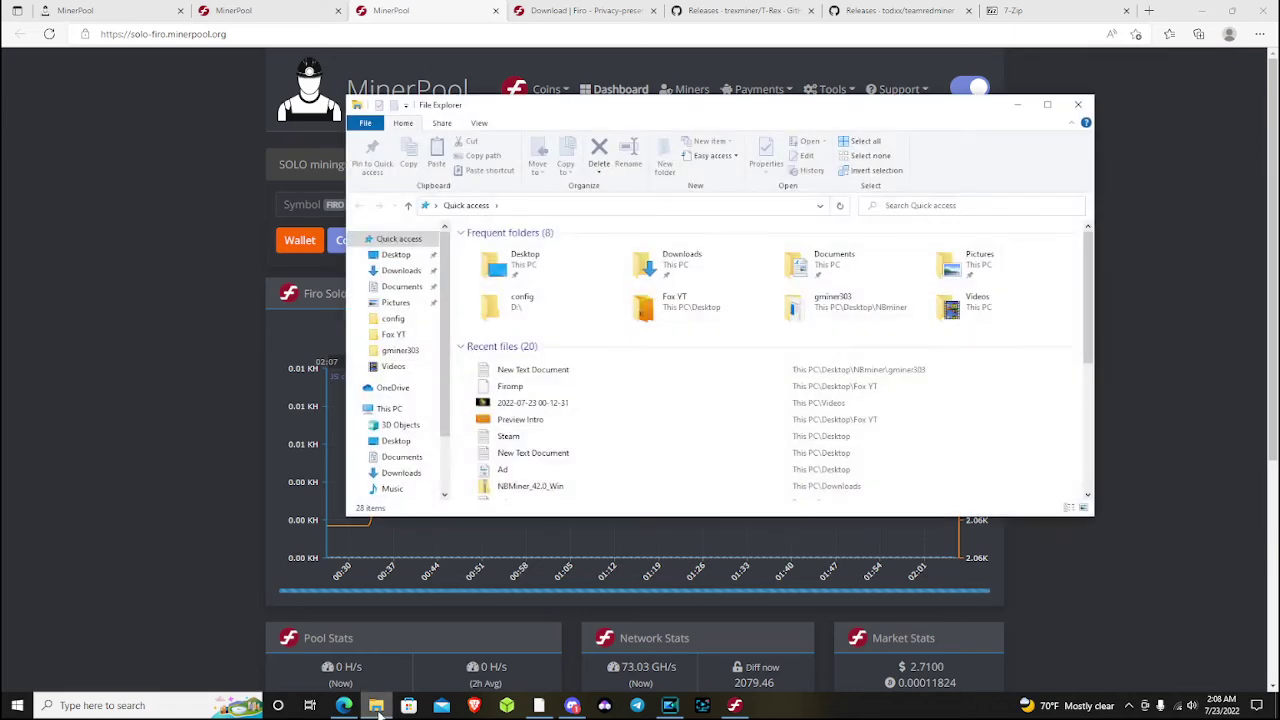
click(377, 706)
click(1201, 10)
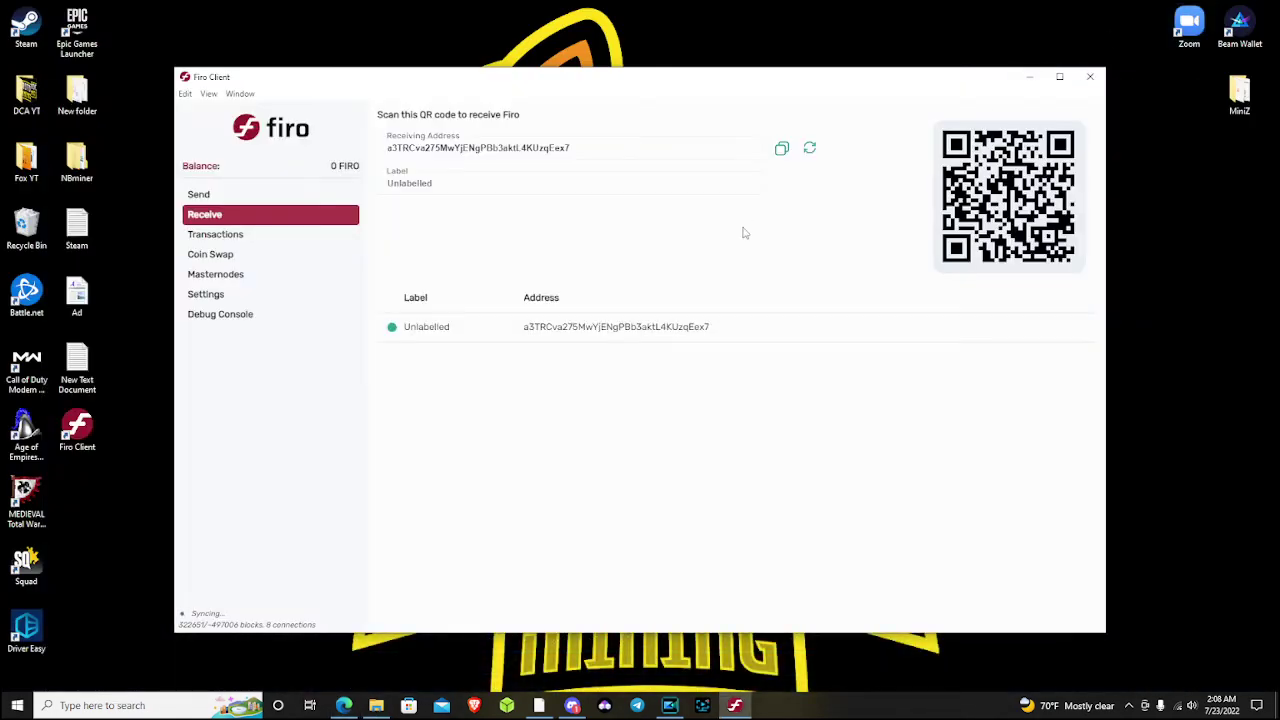
click(1030, 77)
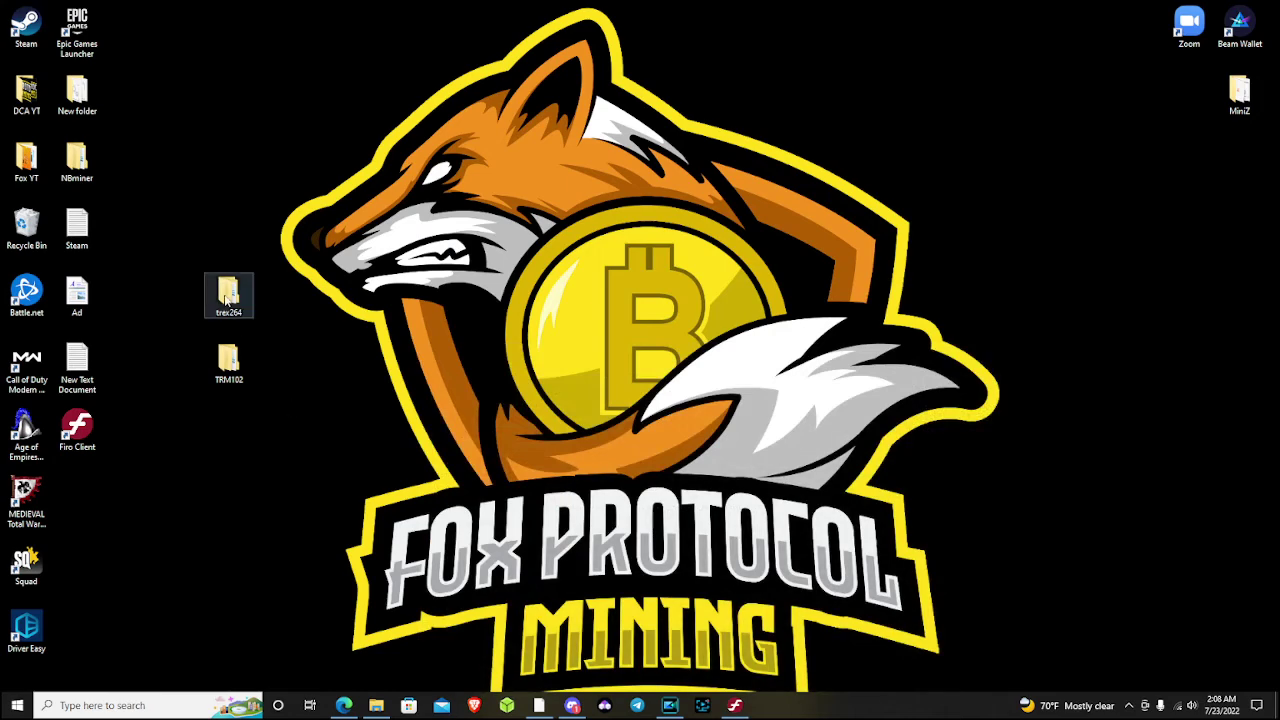
Open trex264 > t-rex-0.26.4-win and scroll down its list of 39 batch files
double_click(228, 298)
double_click(520, 265)
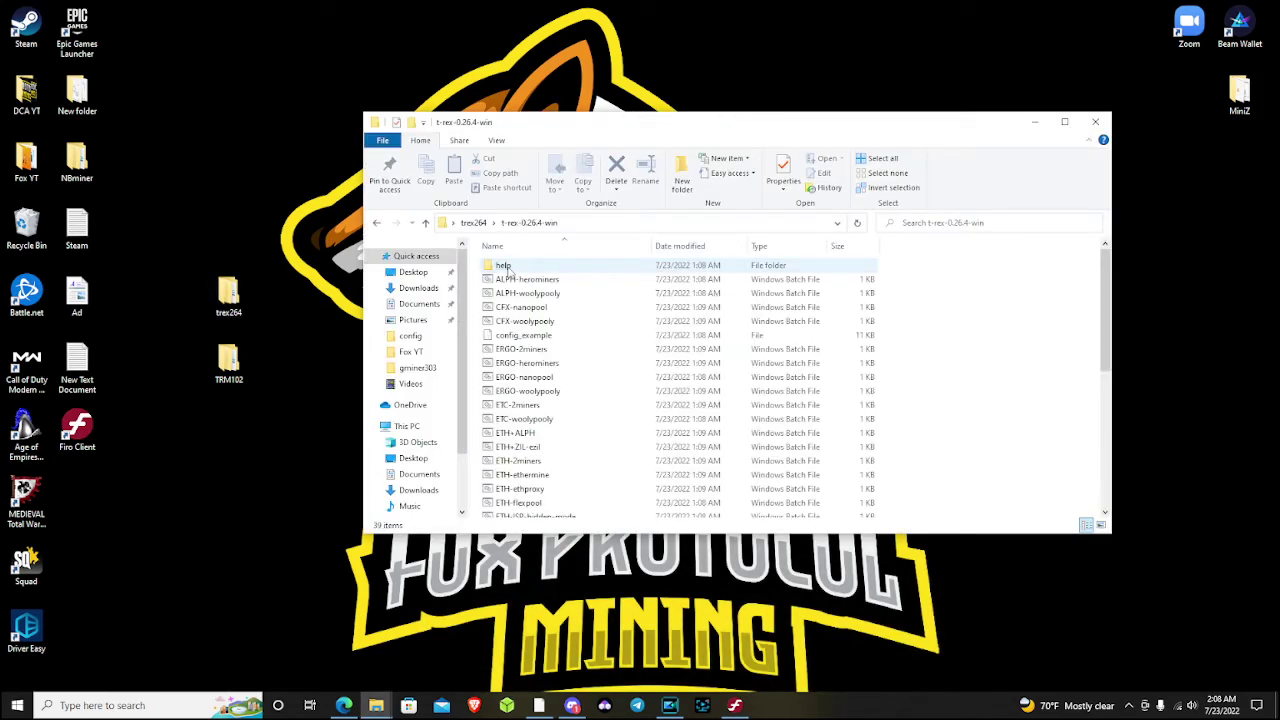
scroll(605, 344, down, 6)
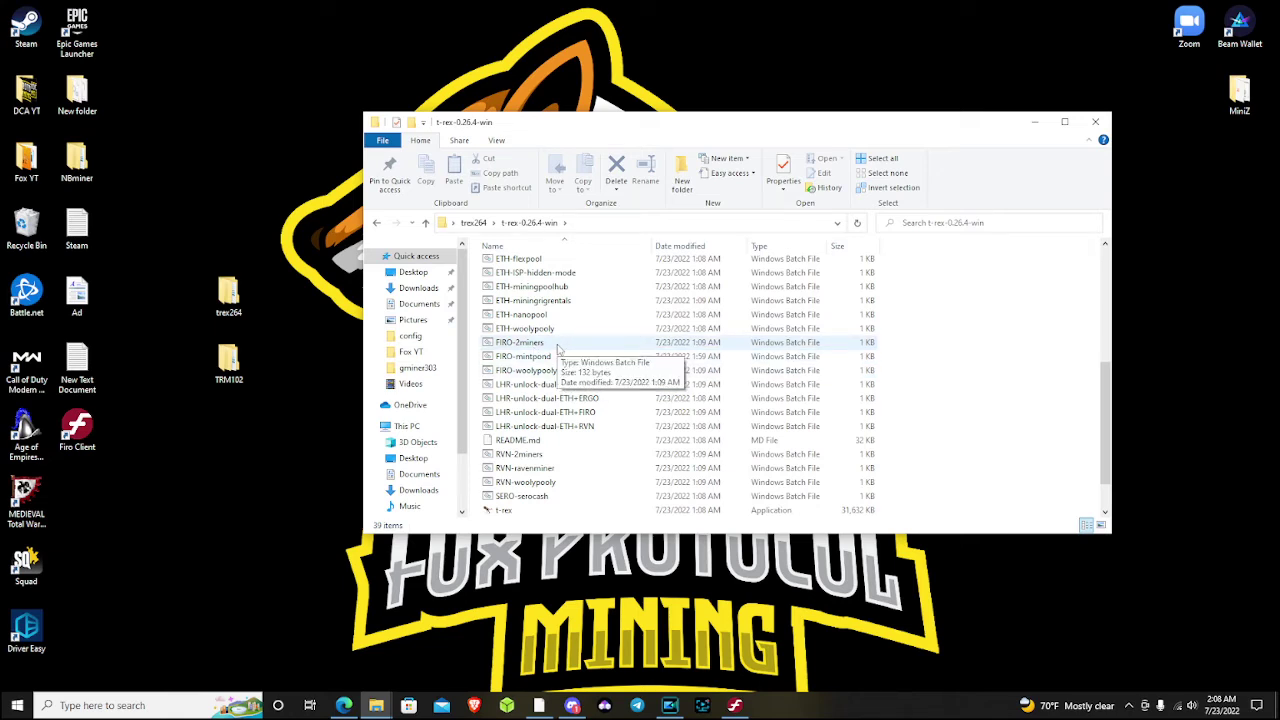
scroll(560, 348, down, 1)
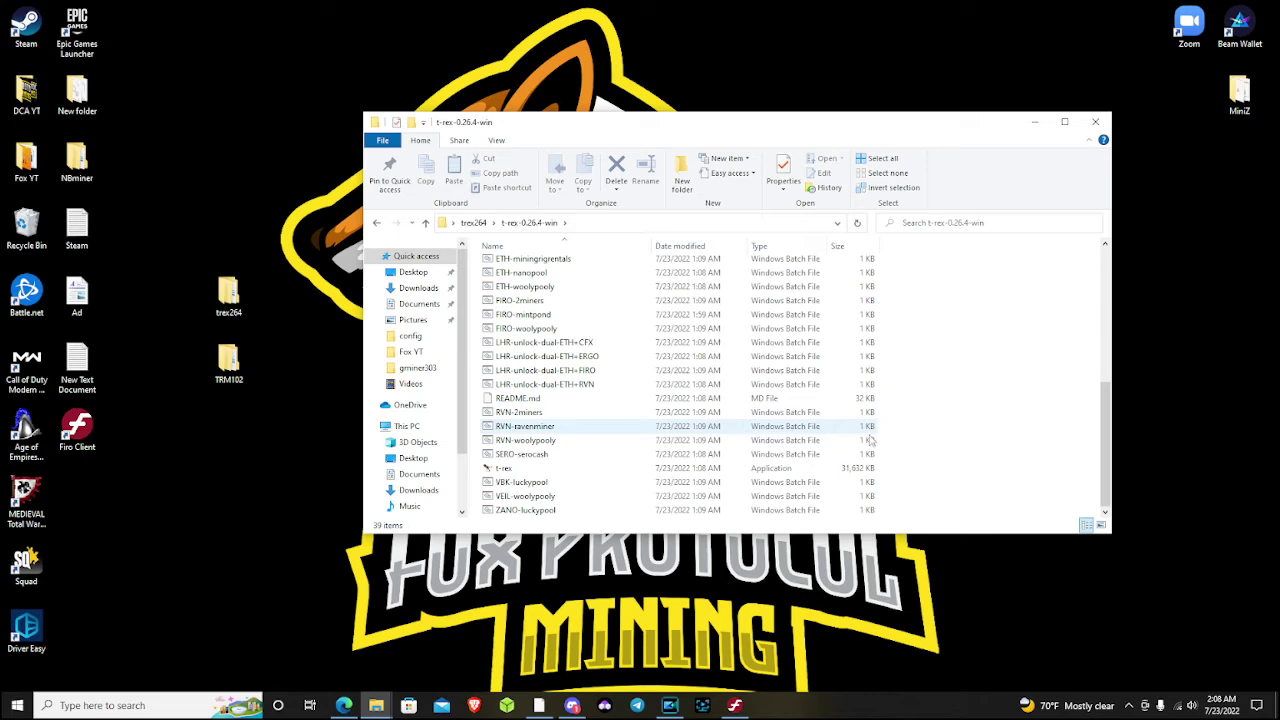
right_click(935, 487)
Create a new text document in t-rex-0.26.4-win and save it from Notepad as Firo_Minerpool.bat
mouse_move(1000, 629)
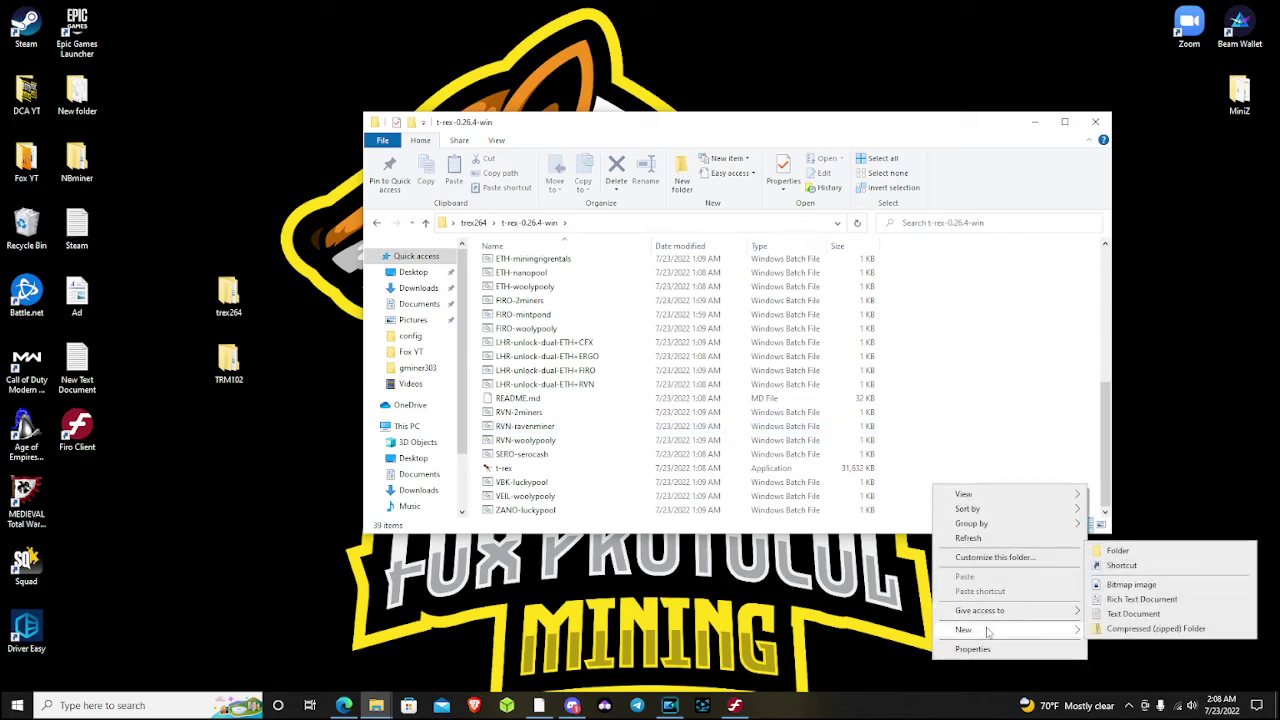
click(1131, 614)
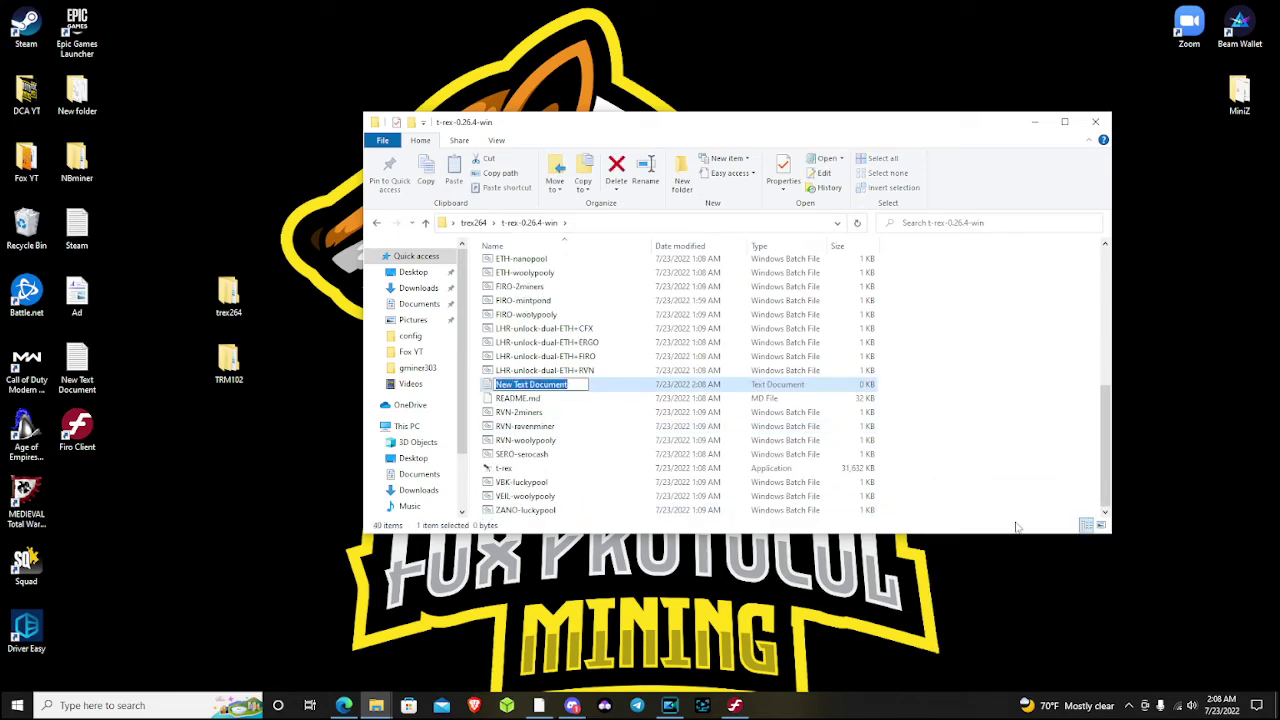
double_click(492, 388)
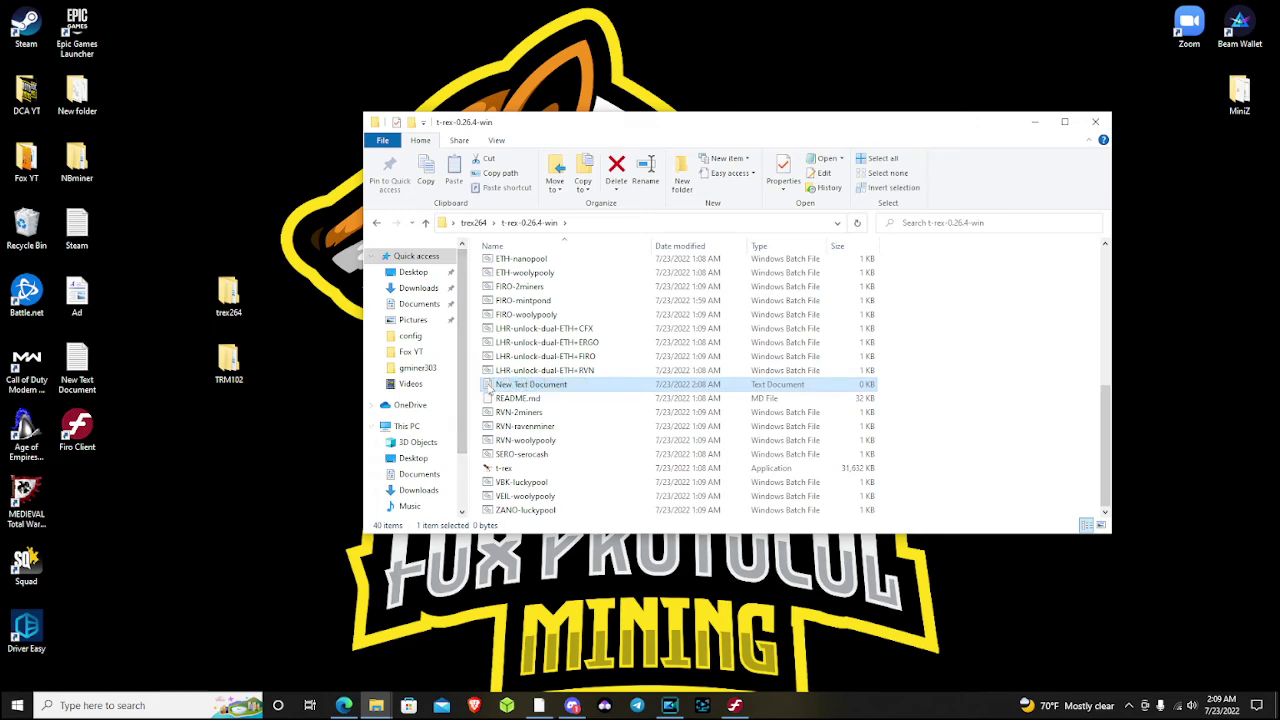
click(169, 138)
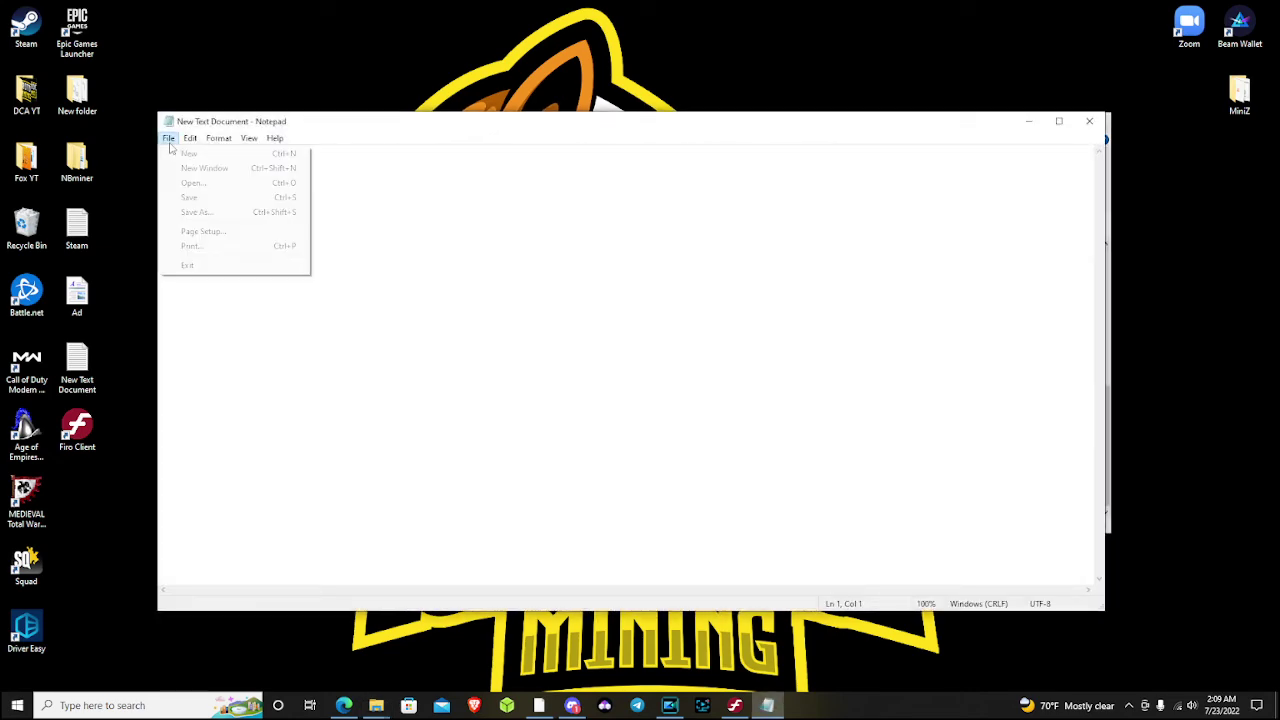
click(218, 208)
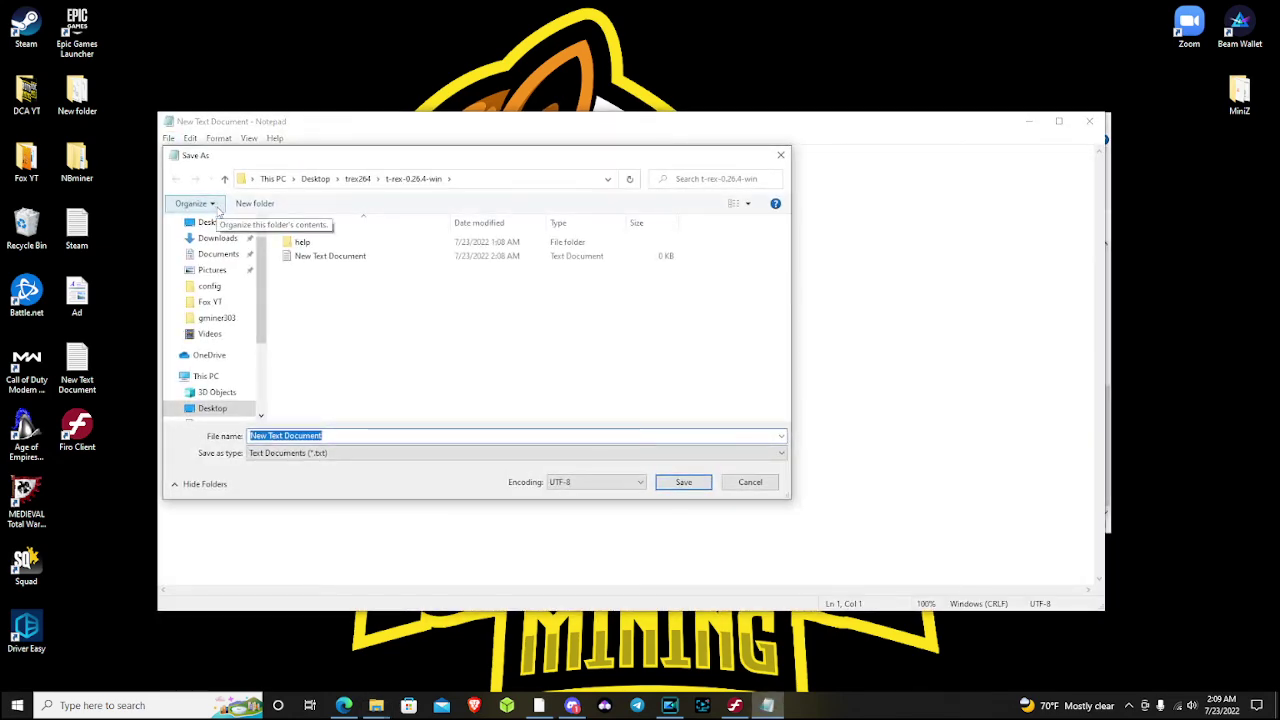
text(Firo_)
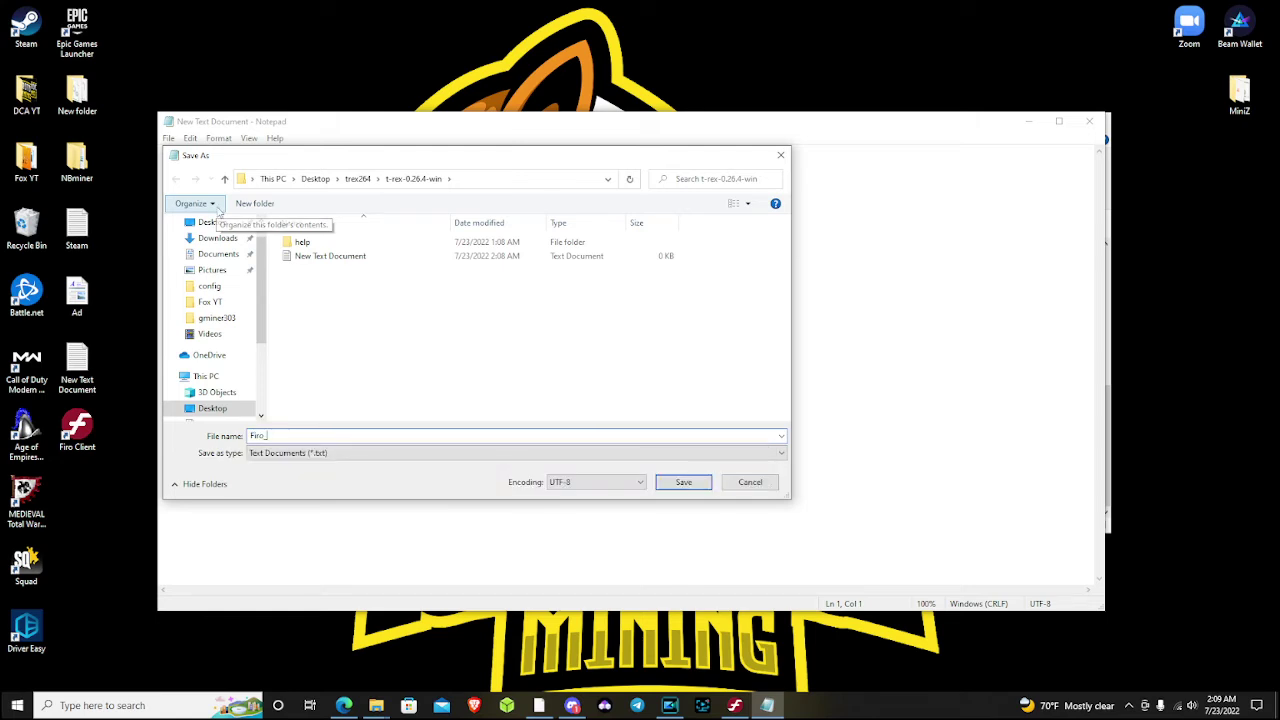
text(Minerpool)
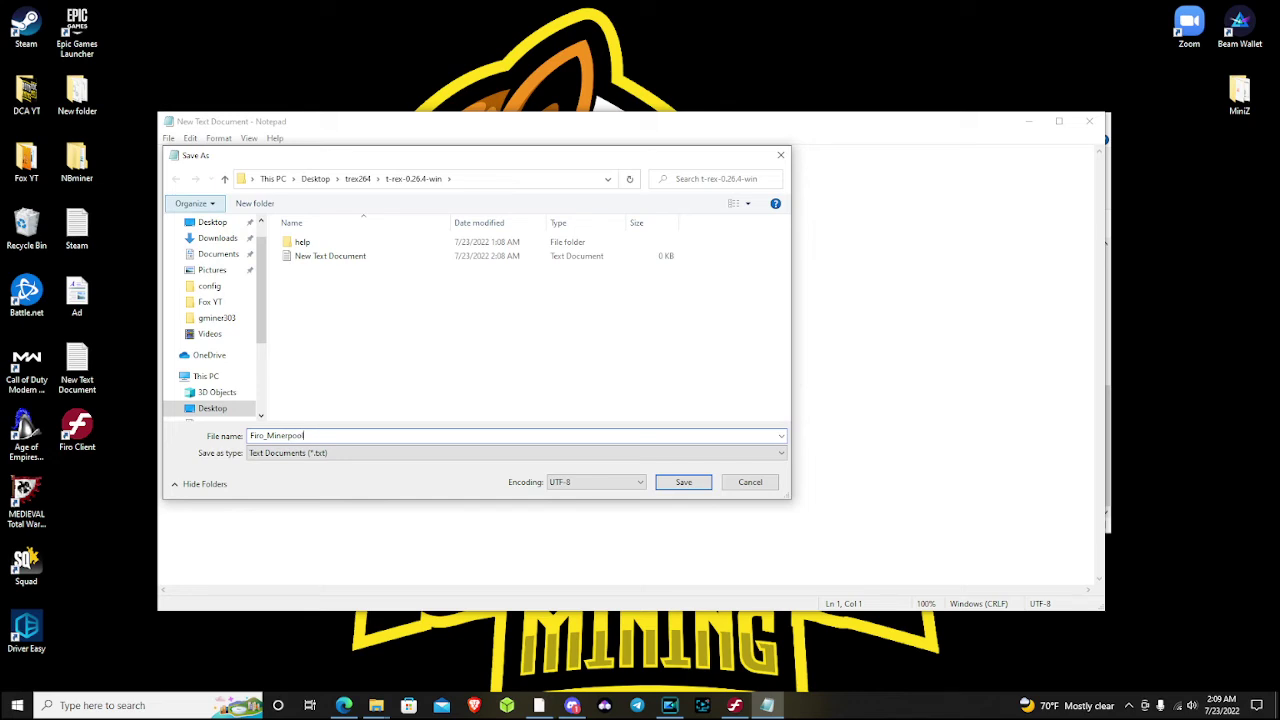
text(.bat)
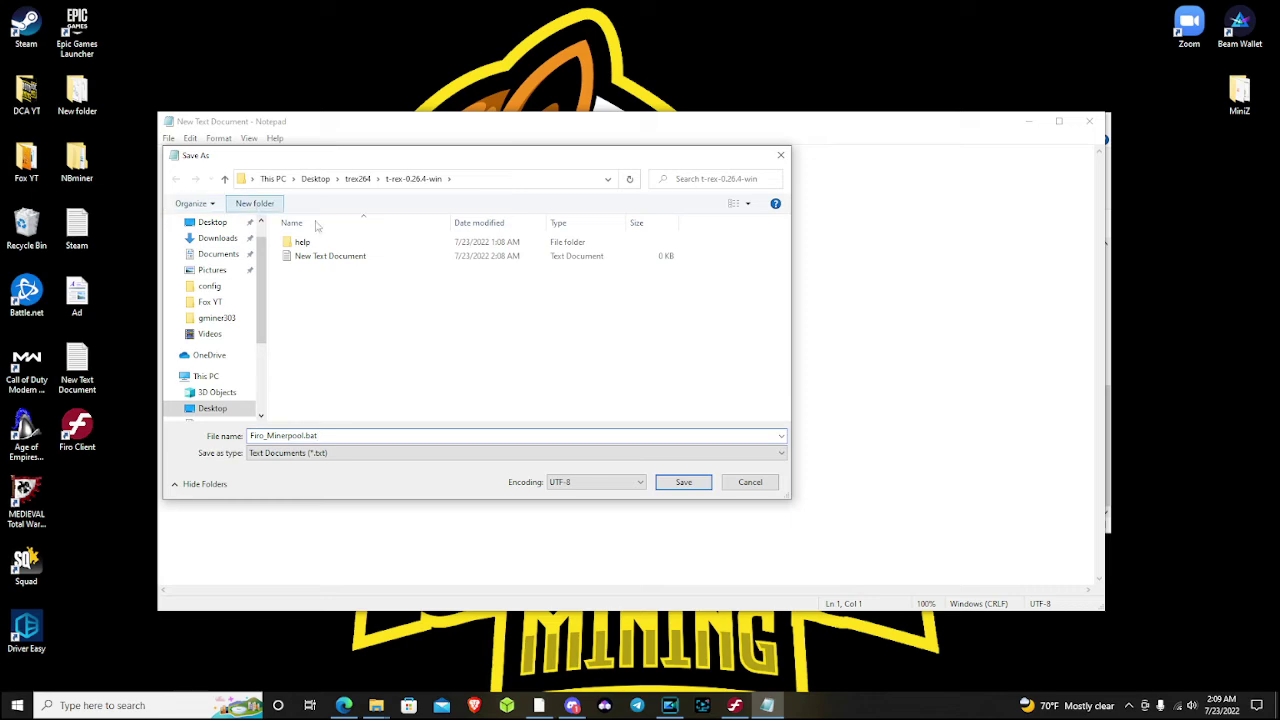
click(690, 486)
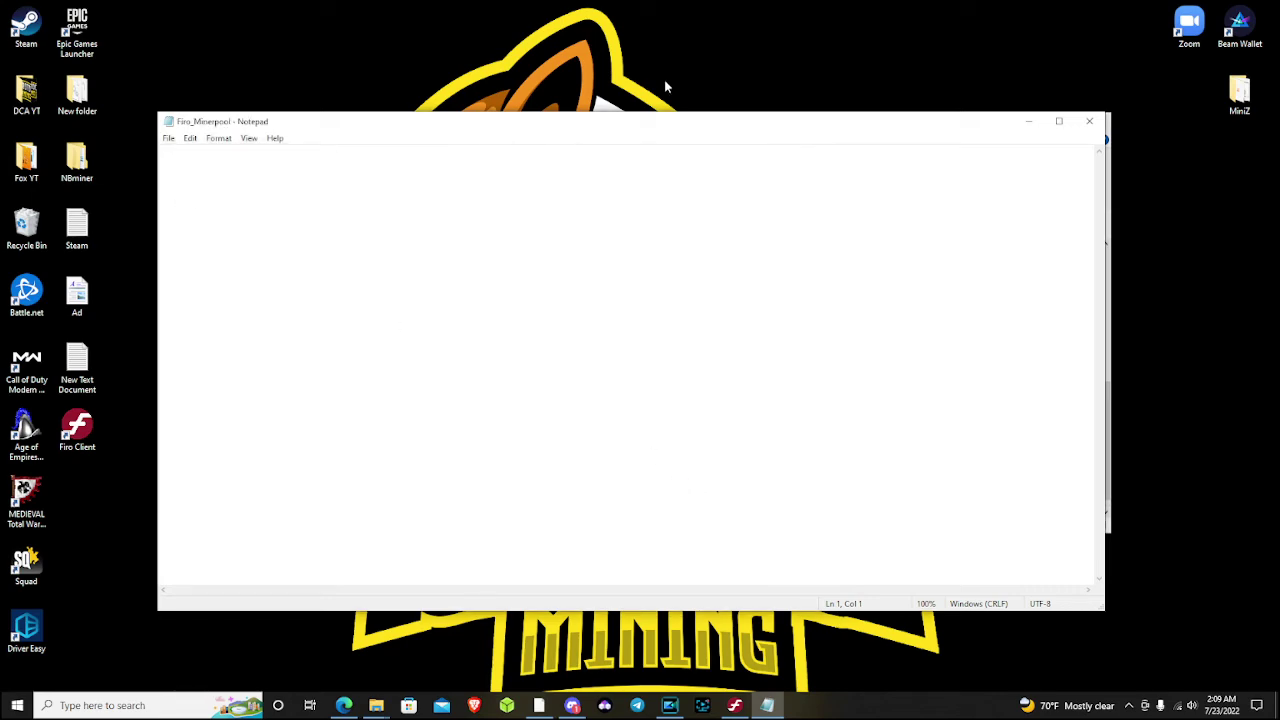
click(1090, 121)
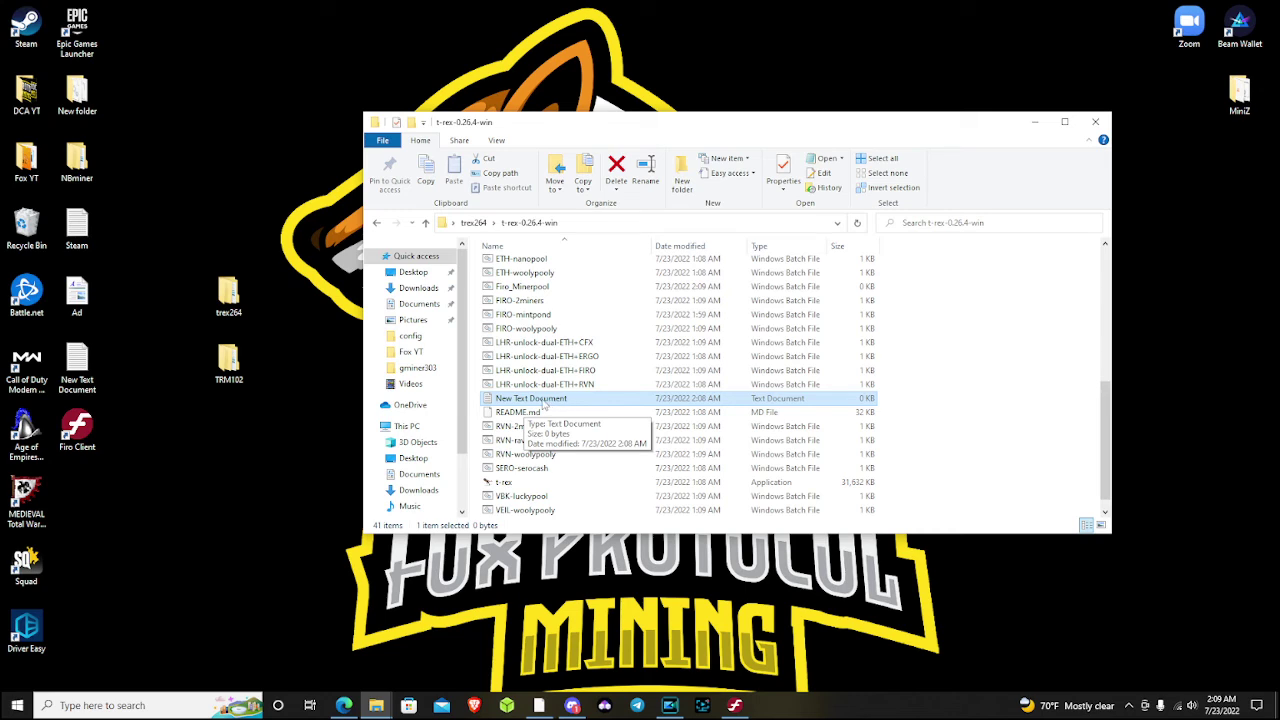
Copy the three command lines from FIRO-2miners.bat and close it
click(522, 287)
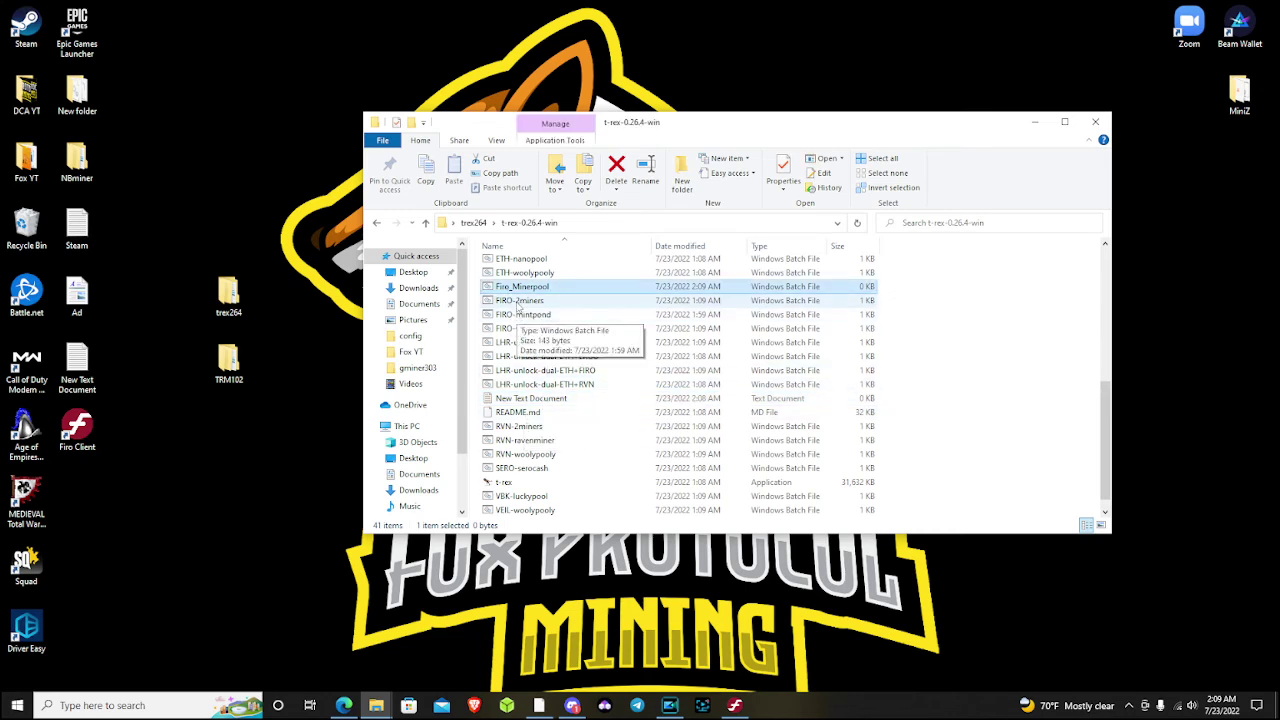
right_click(528, 302)
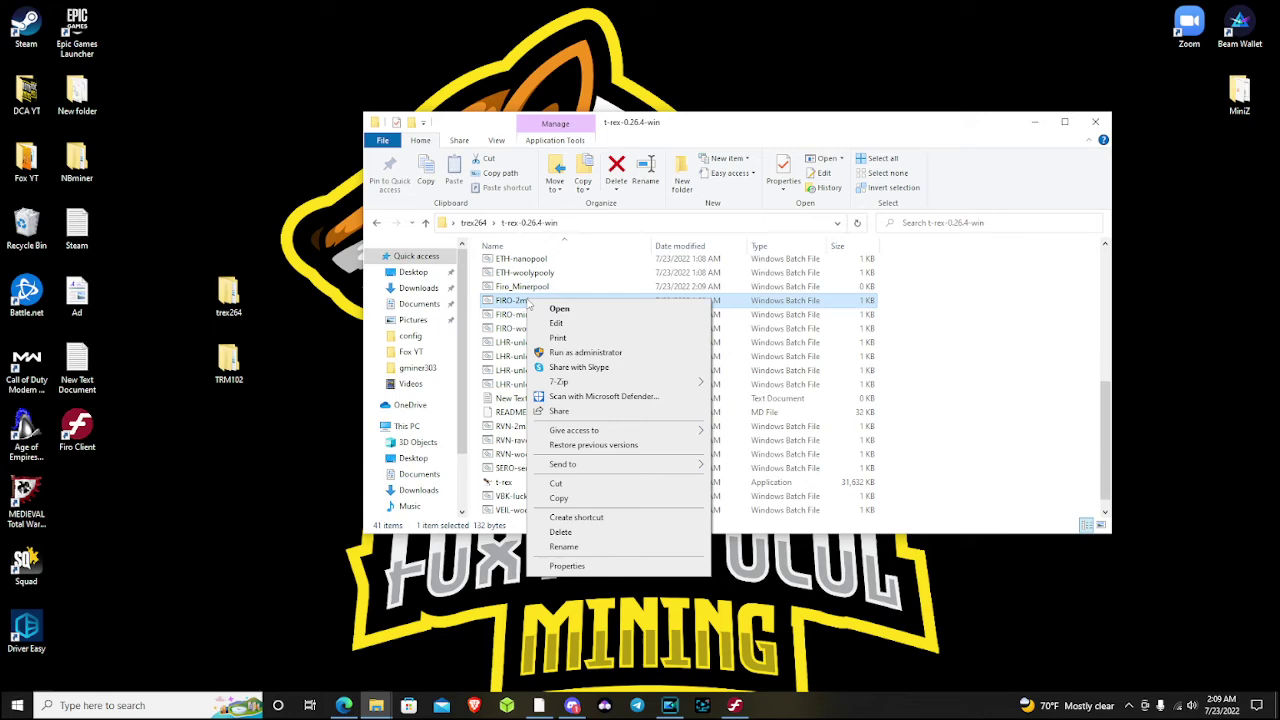
click(583, 312)
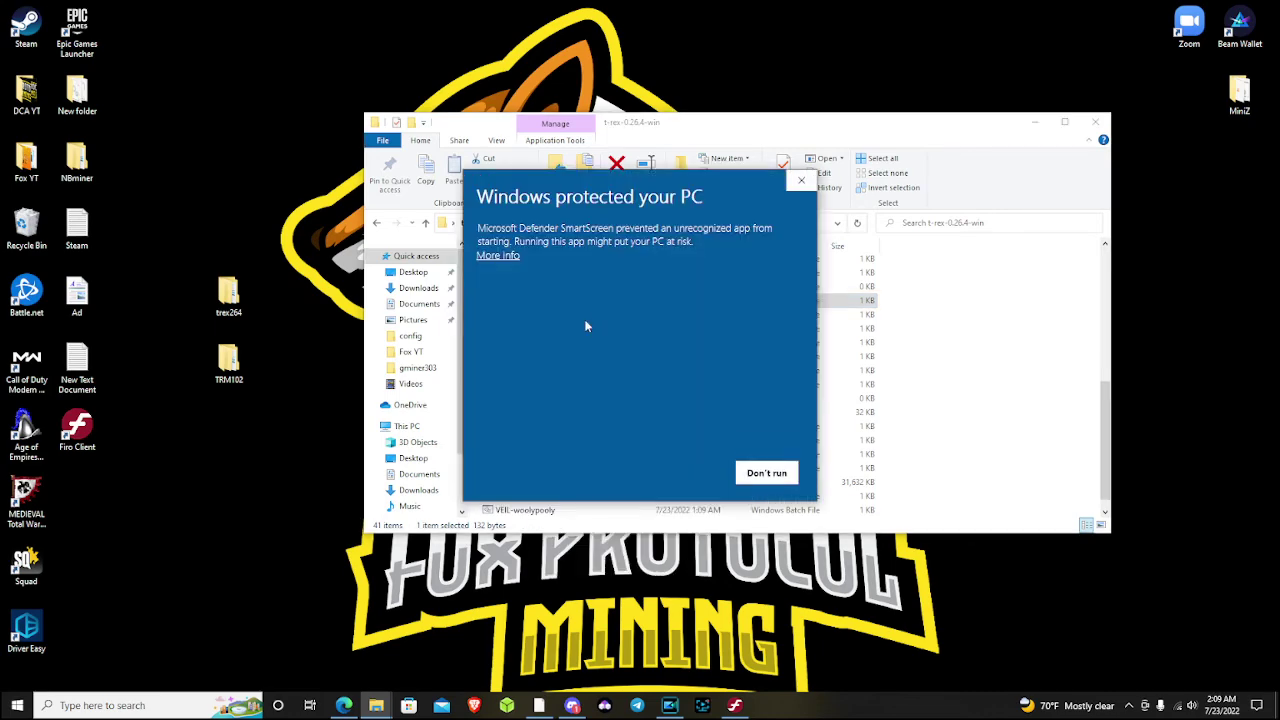
click(505, 258)
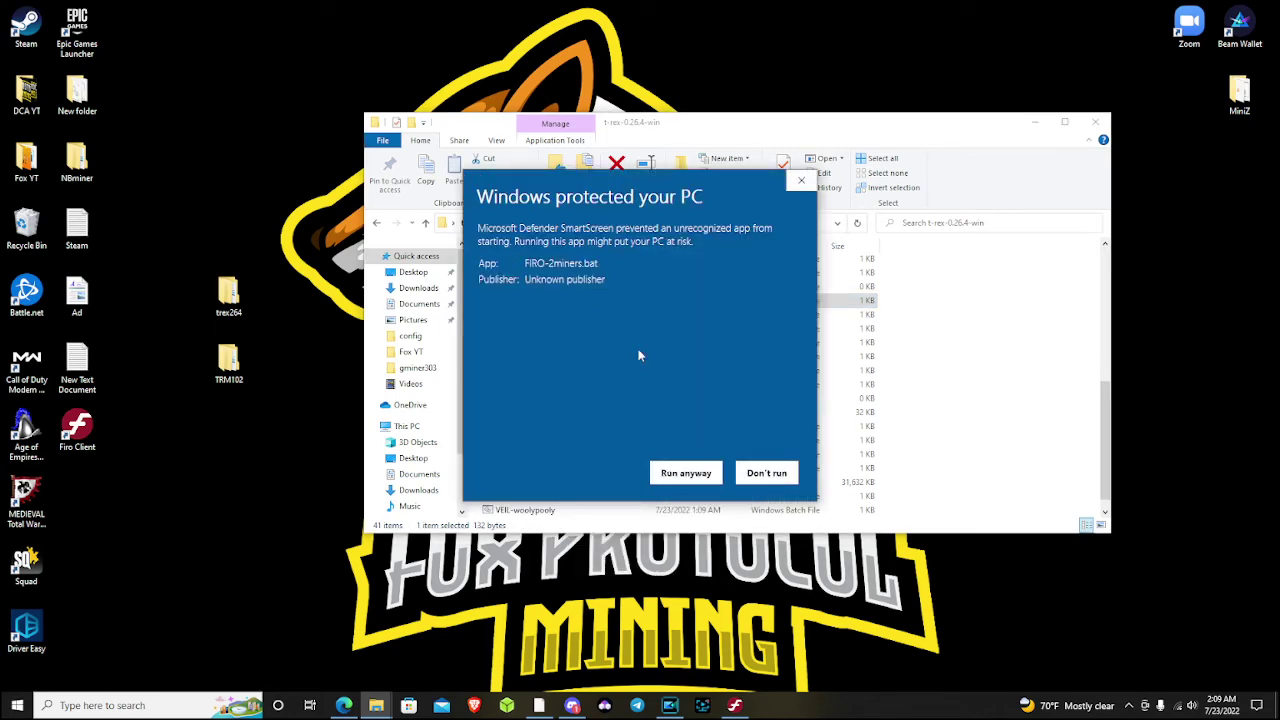
click(686, 472)
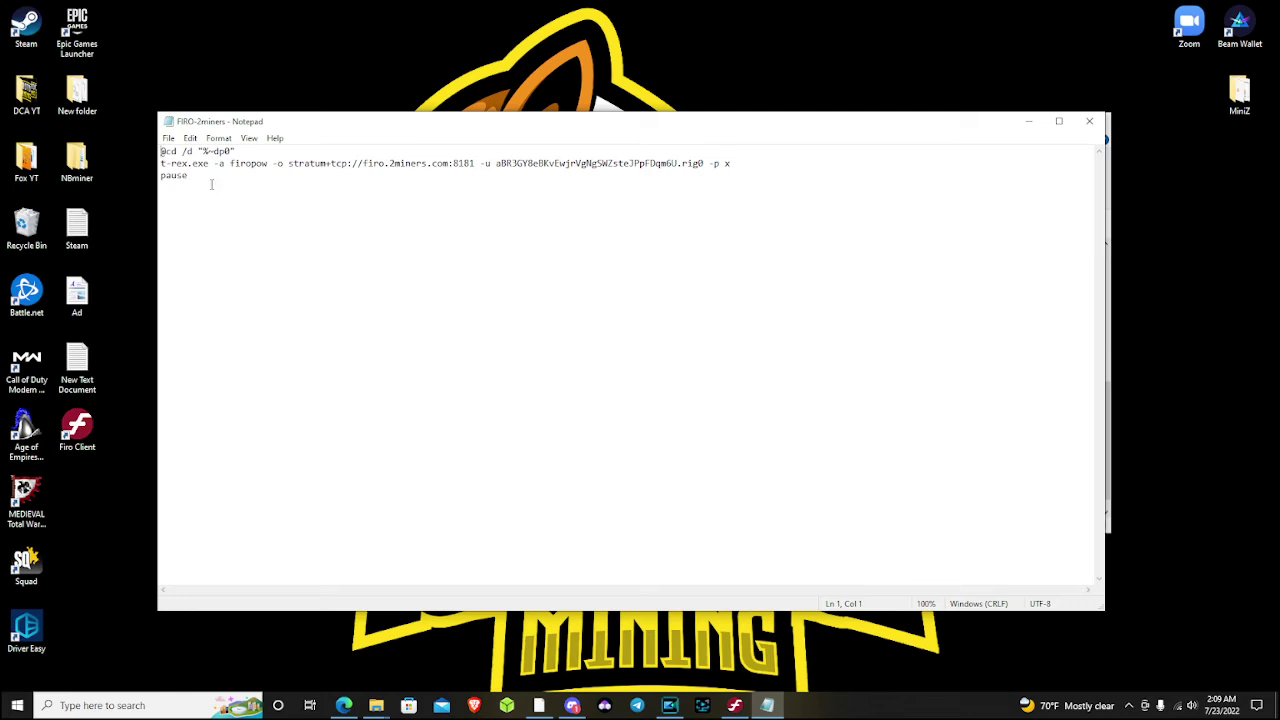
drag(211, 184, 162, 152)
right_click(172, 157)
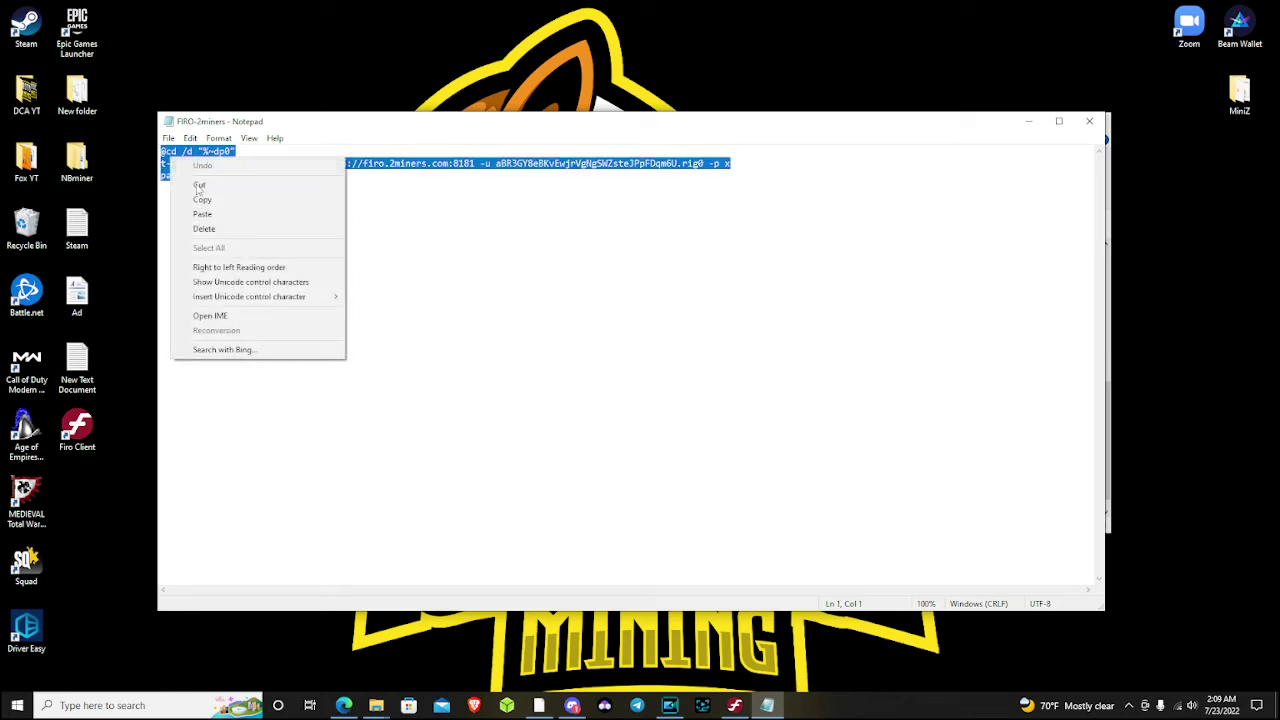
click(201, 199)
click(1089, 122)
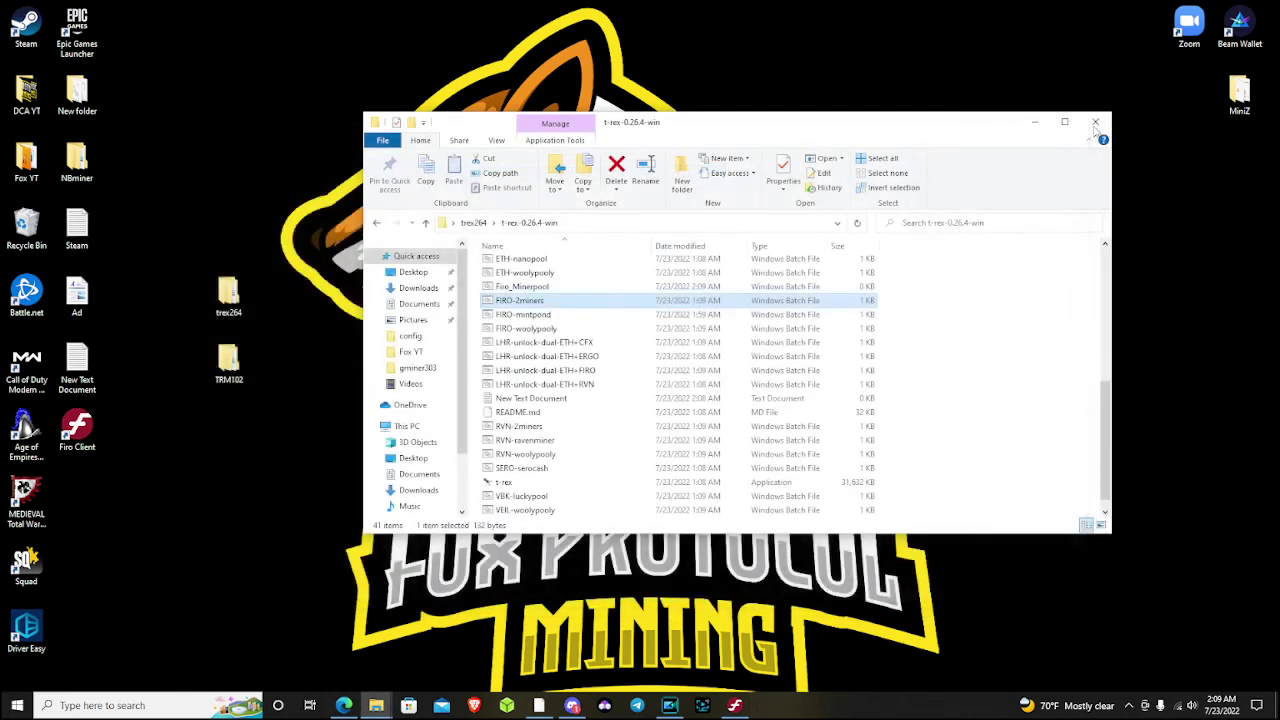
Open Firo_Minerpool.bat in Notepad and paste the copied FIRO-2miners commands into it
right_click(540, 291)
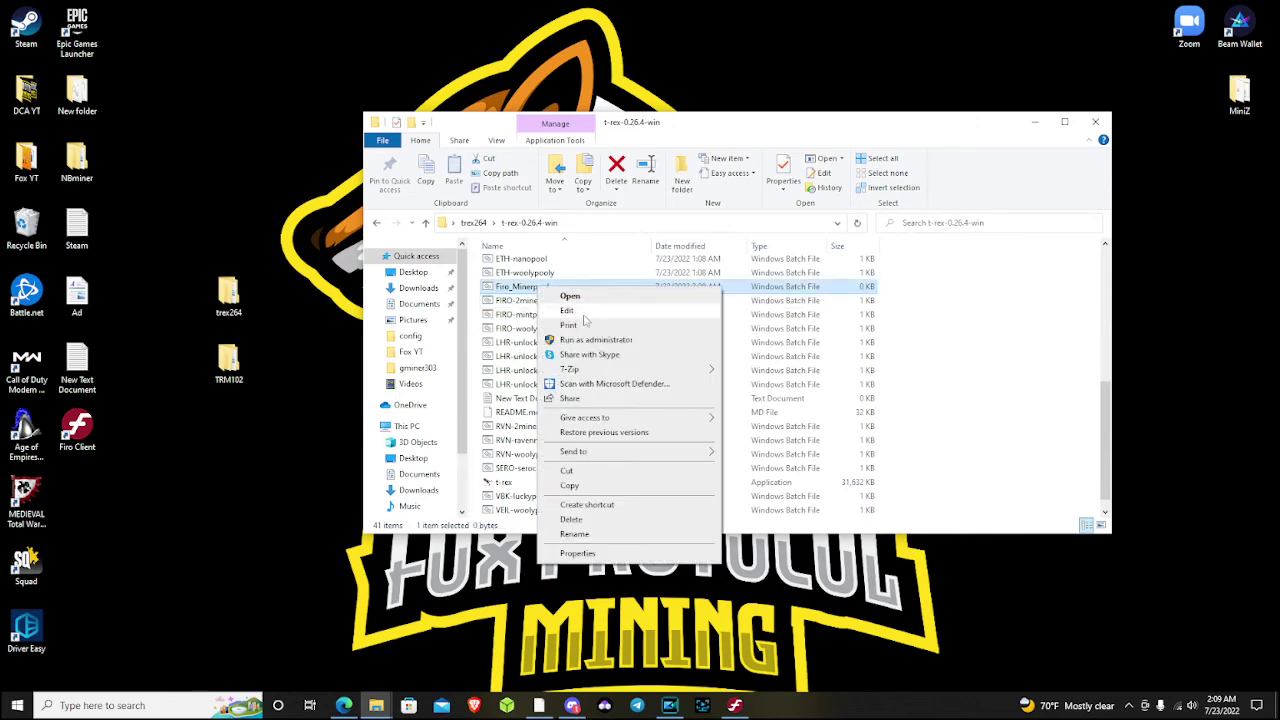
click(560, 308)
right_click(254, 245)
click(313, 301)
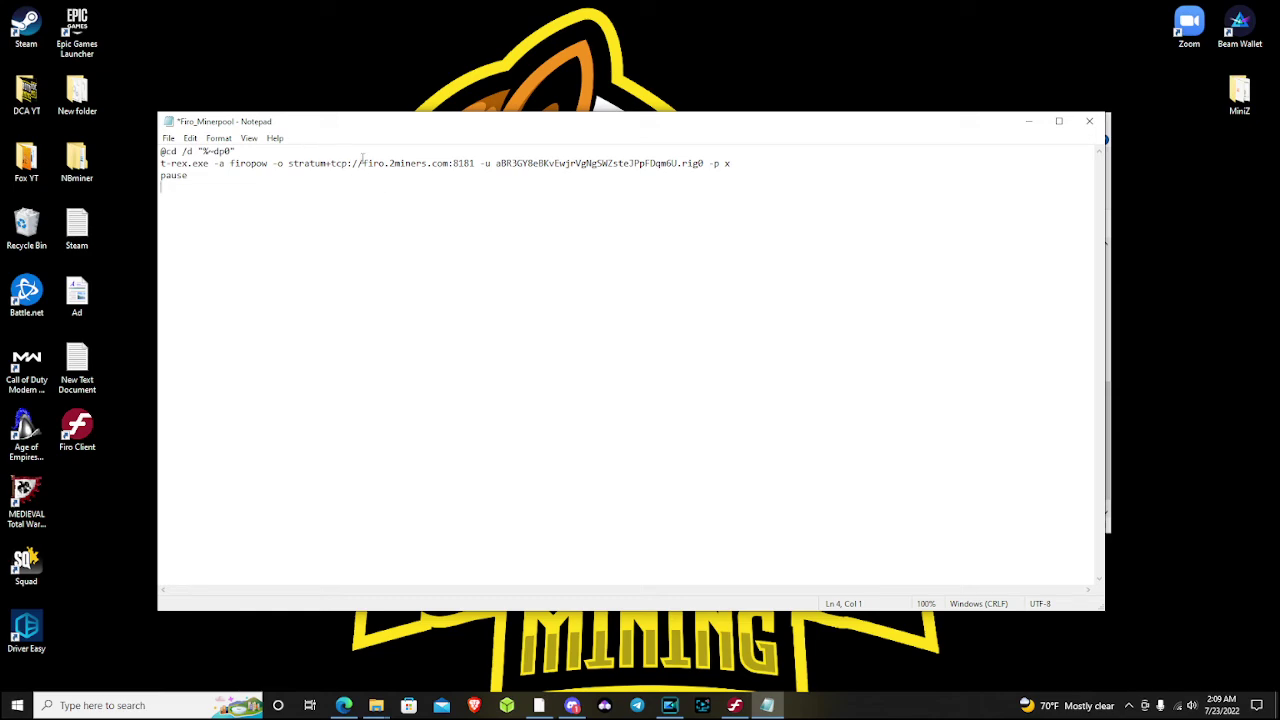
Replace firo.2miners.com in the T-Rex command with firo-us-east.minerpool.org copied from MinerPool
click(344, 705)
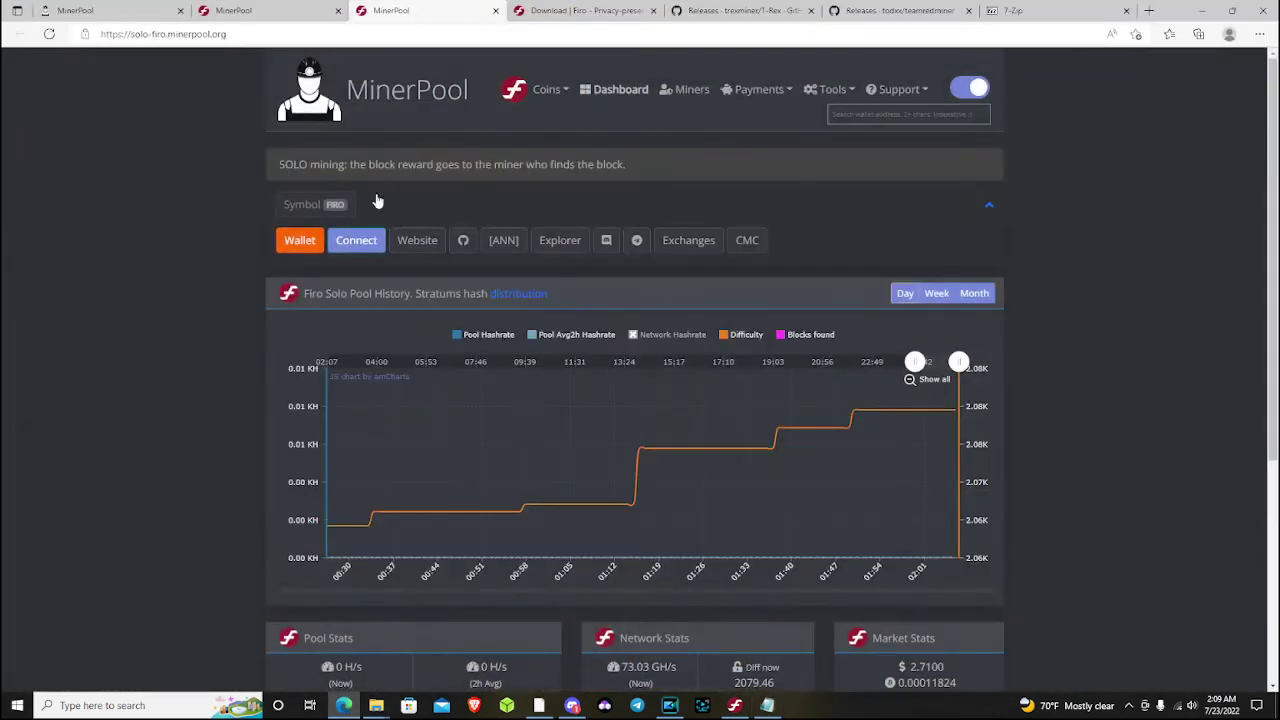
click(233, 10)
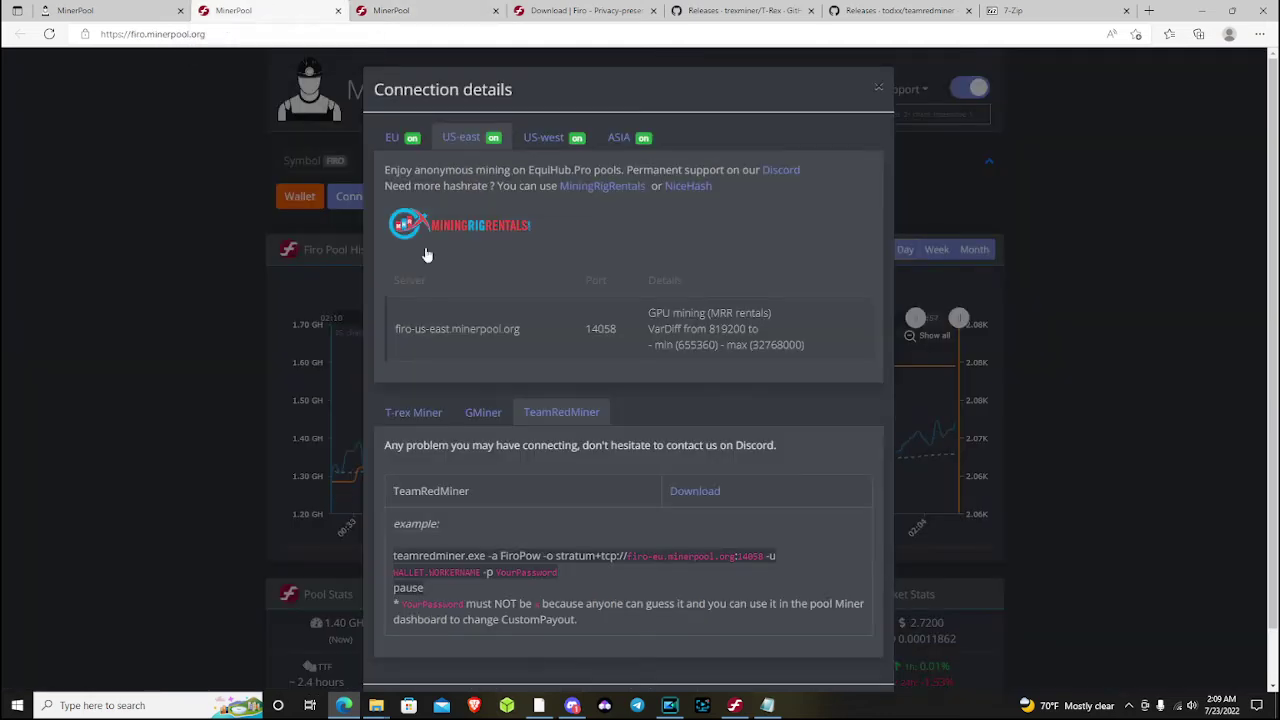
mouse_move(522, 333)
mouse_down()
mouse_move(392, 330)
mouse_move(520, 340)
mouse_up()
right_click(520, 340)
click(545, 345)
click(767, 705)
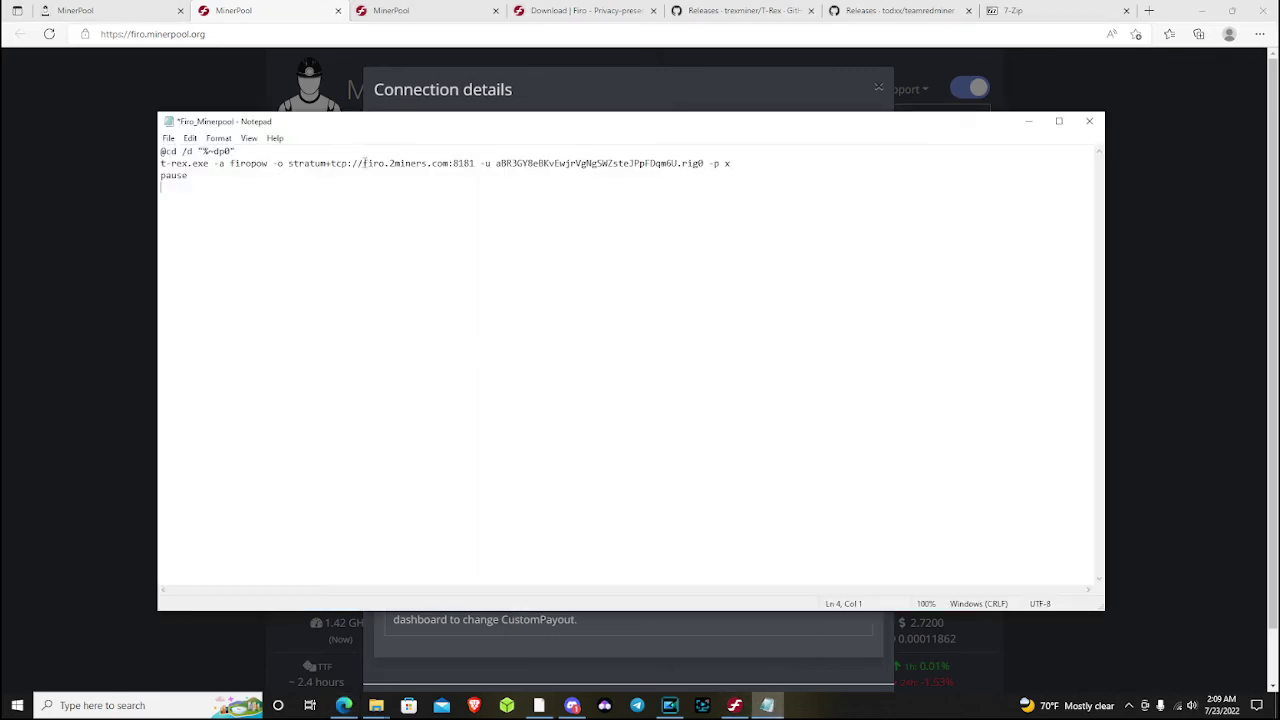
drag(363, 163, 448, 163)
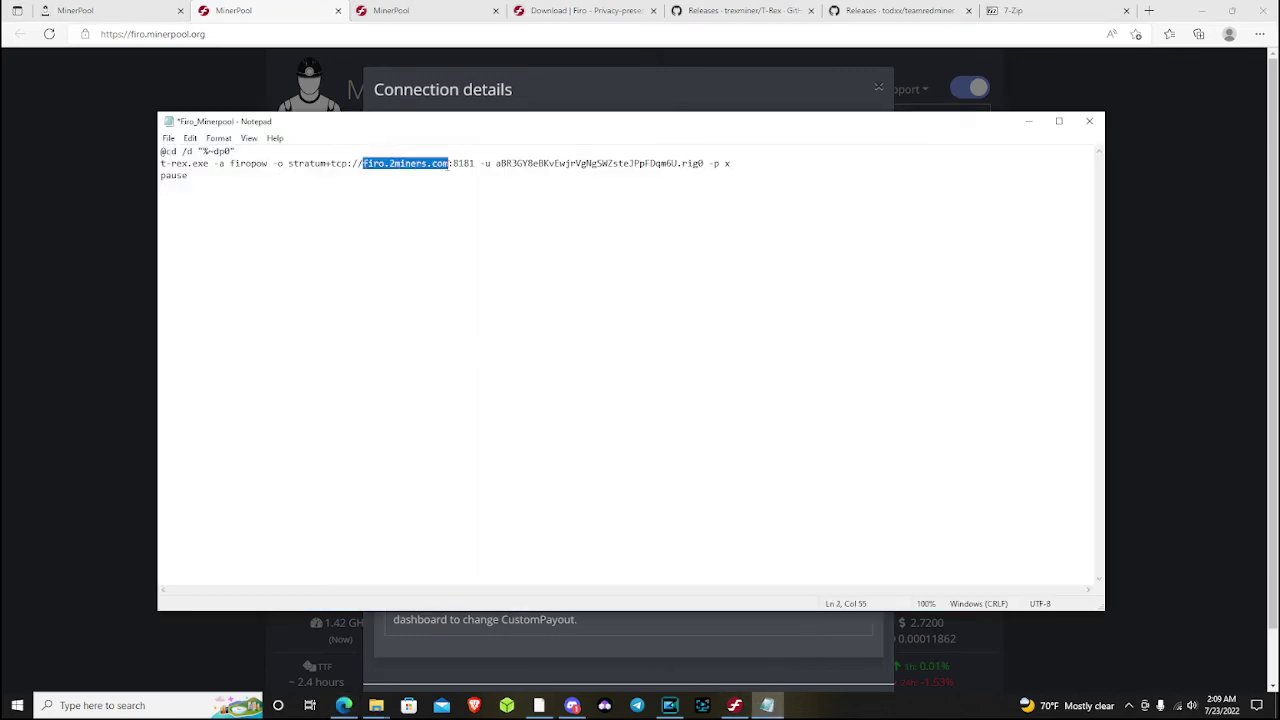
right_click(444, 163)
click(490, 212)
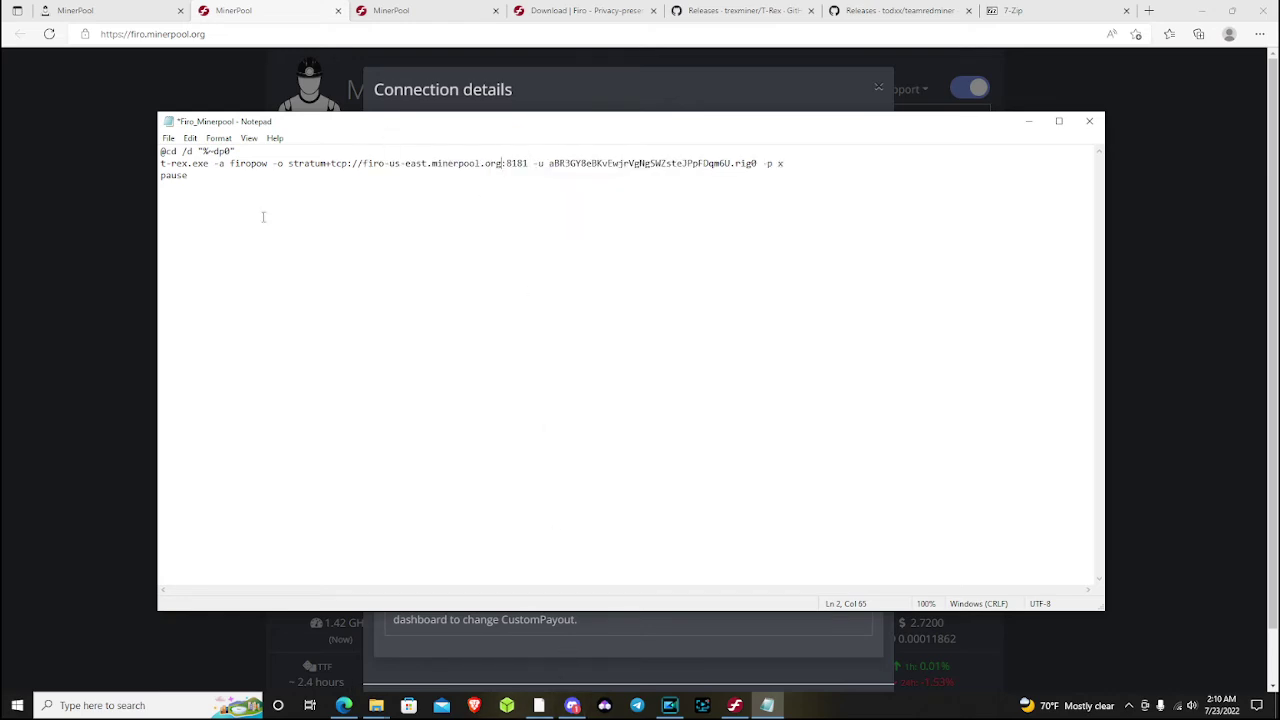
Change the pool port from 8181 to 14058
click(124, 10)
click(236, 9)
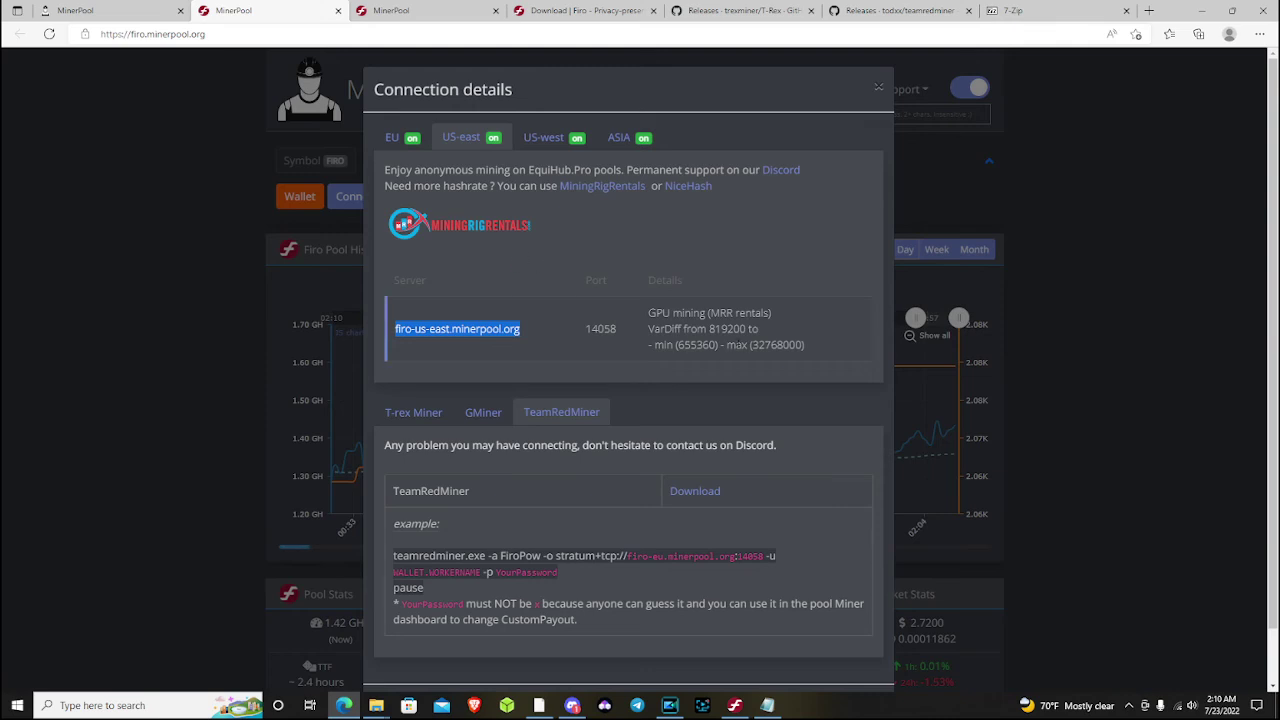
click(767, 705)
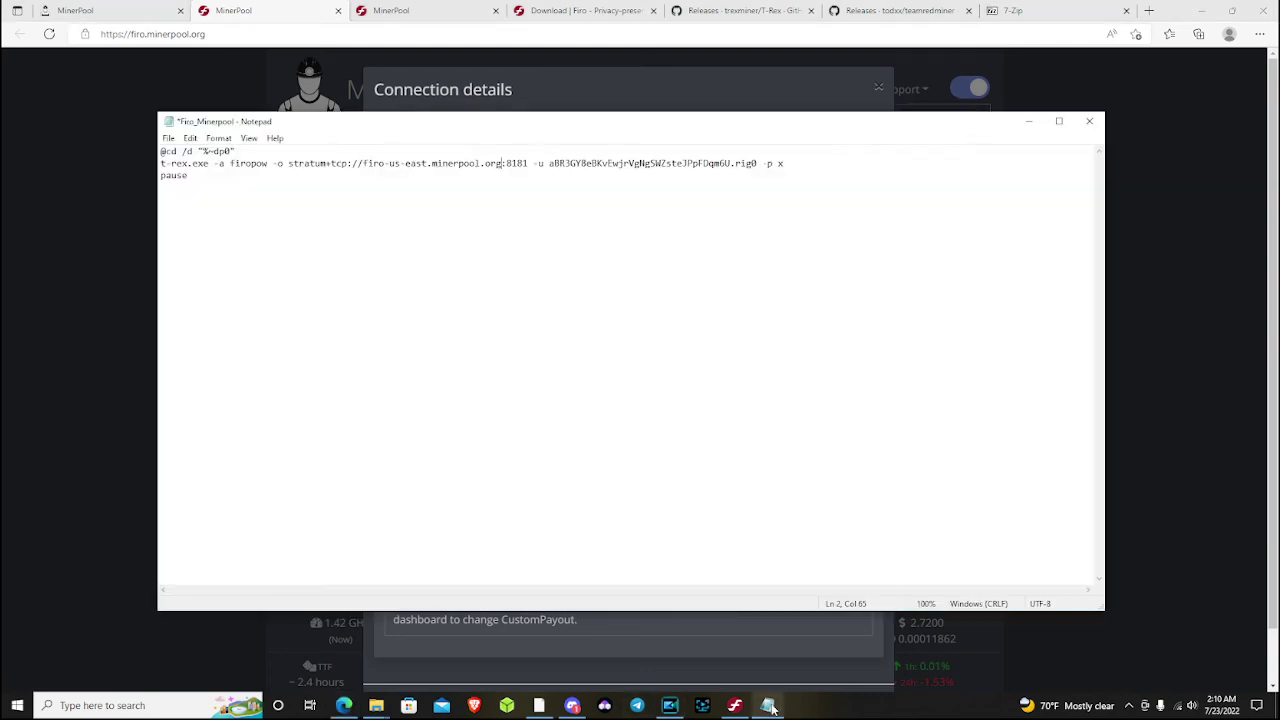
drag(528, 163, 506, 163)
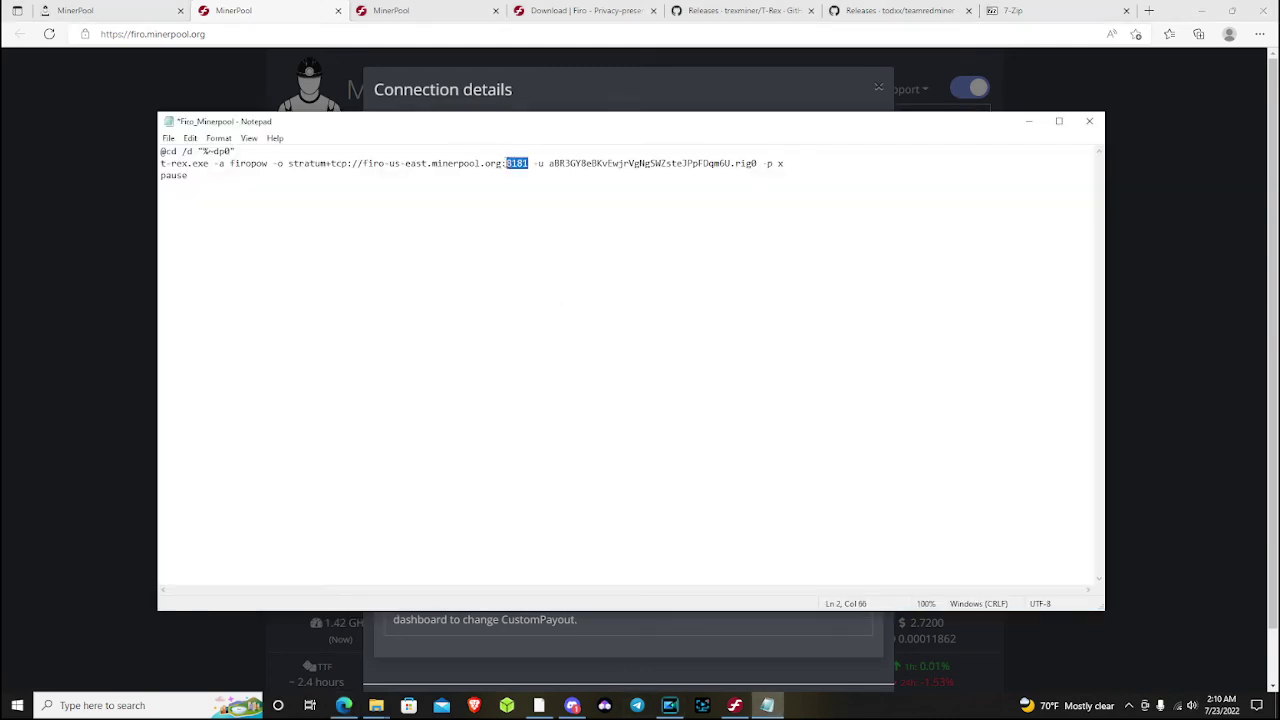
text(14058)
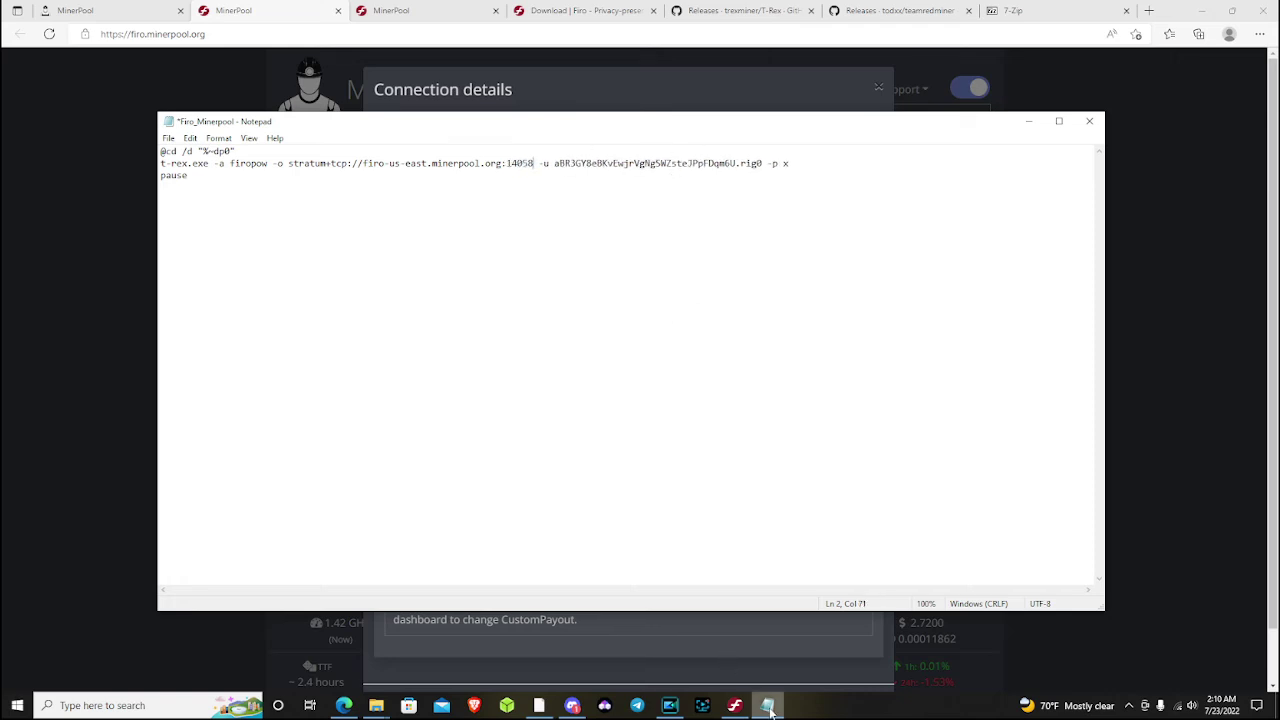
Paste the Firo wallet address over the old -u address, keeping the rig0 worker name
click(734, 705)
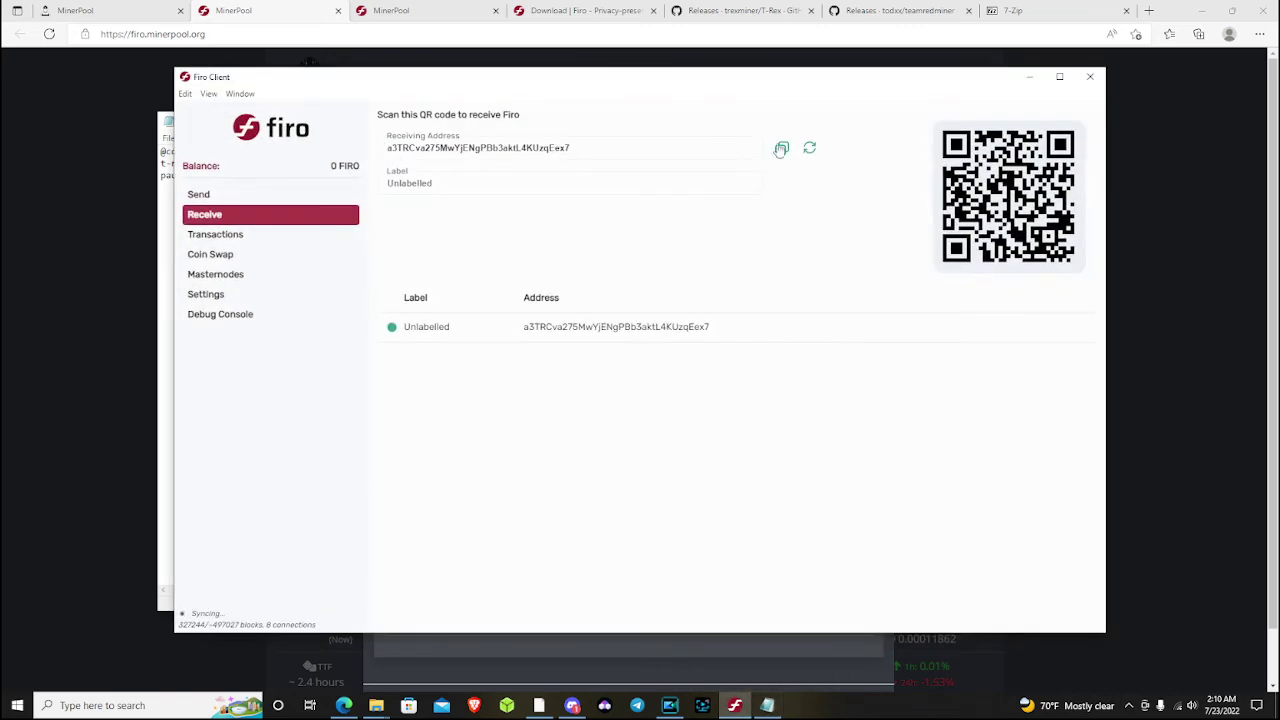
click(97, 210)
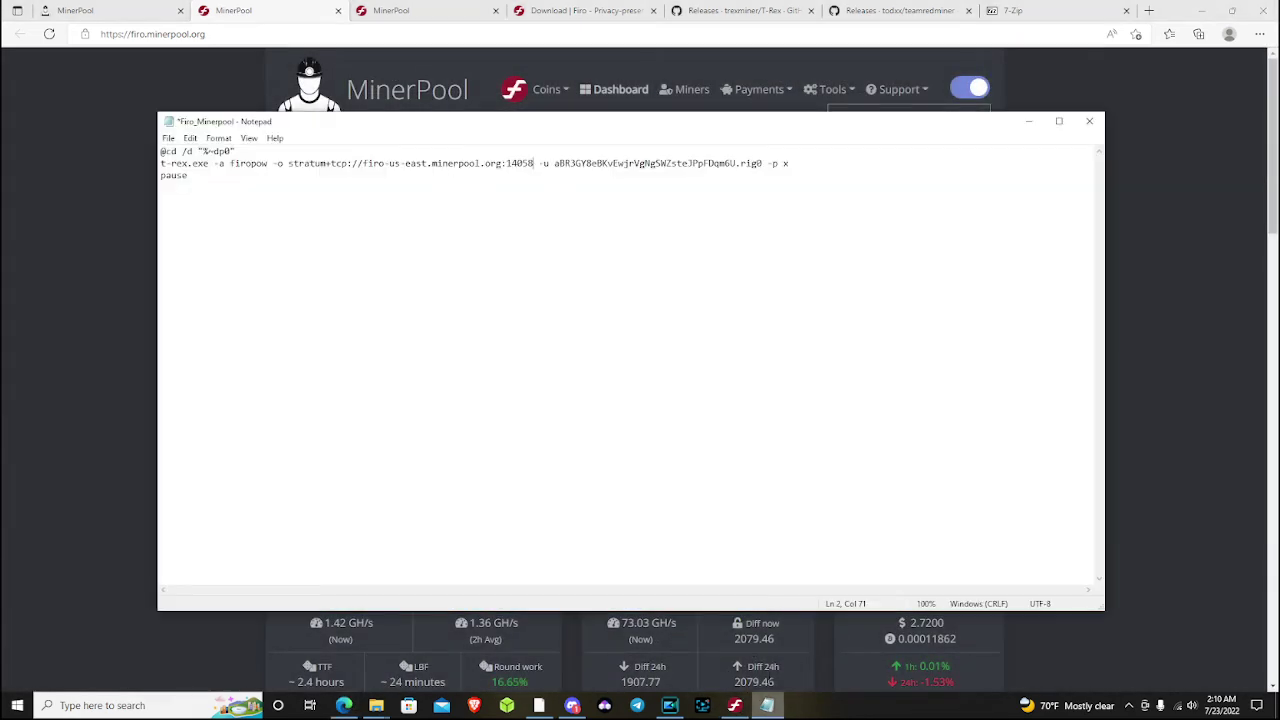
click(767, 705)
drag(557, 167, 736, 167)
right_click(736, 168)
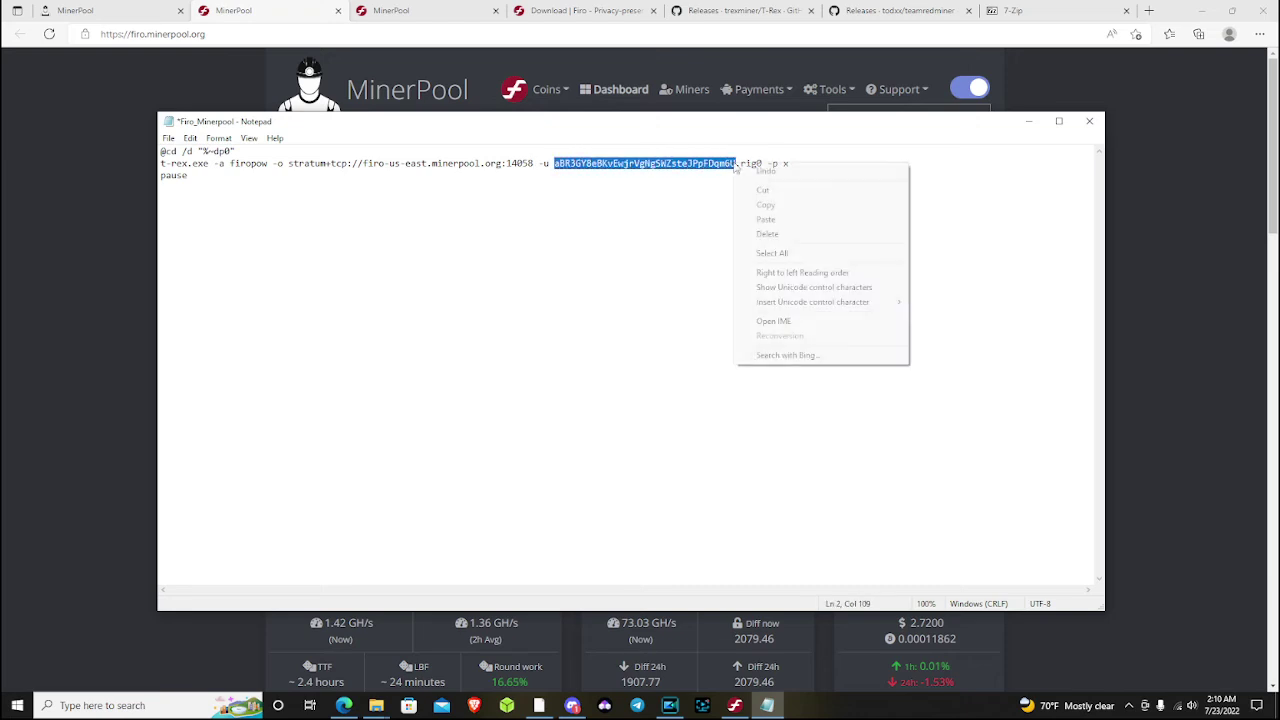
click(808, 218)
click(766, 163)
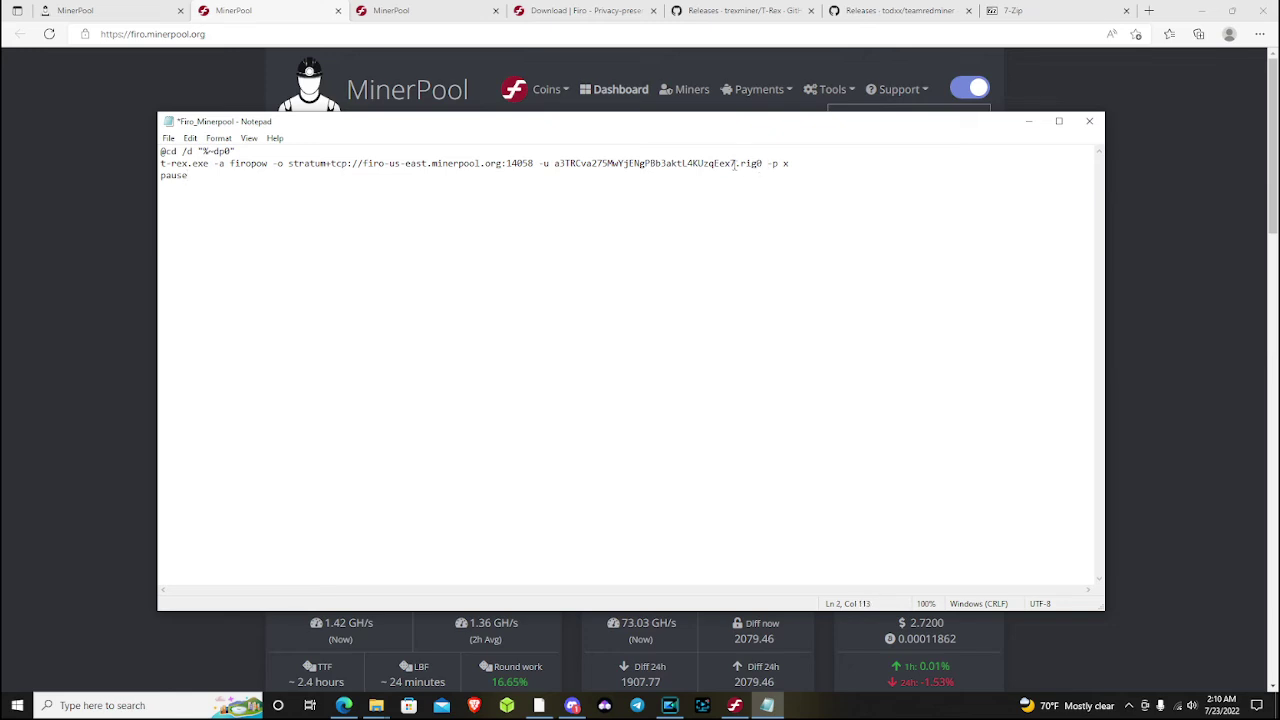
click(738, 165)
click(762, 163)
Replace the -p value x with a custom pool password, save Firo_Minerpool.bat and close Notepad
click(799, 167)
click(168, 138)
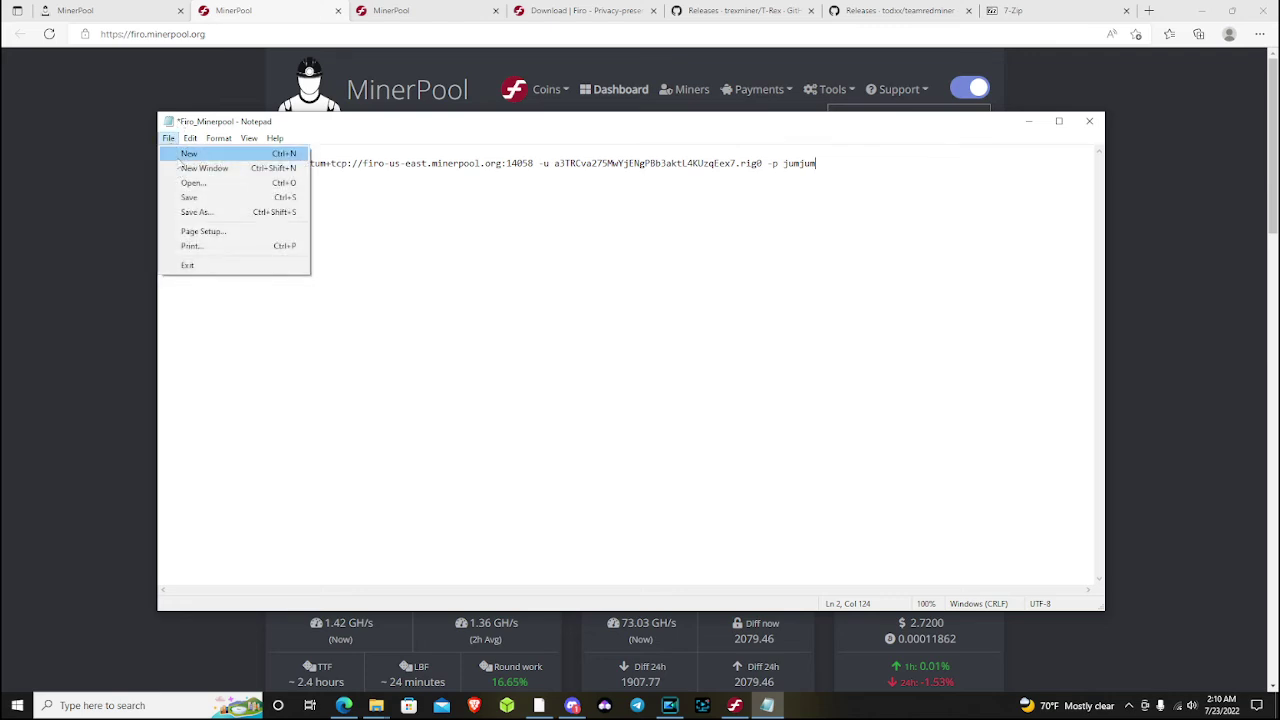
click(200, 200)
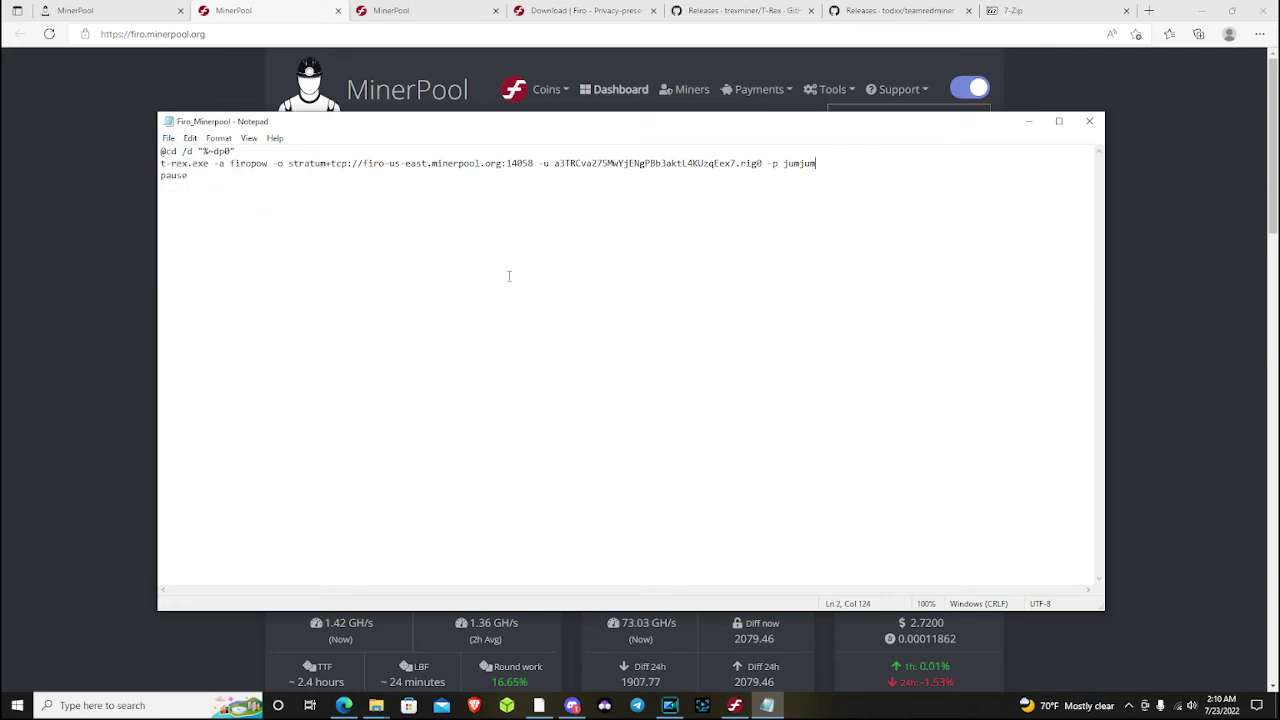
double_click(196, 179)
click(230, 203)
click(1094, 124)
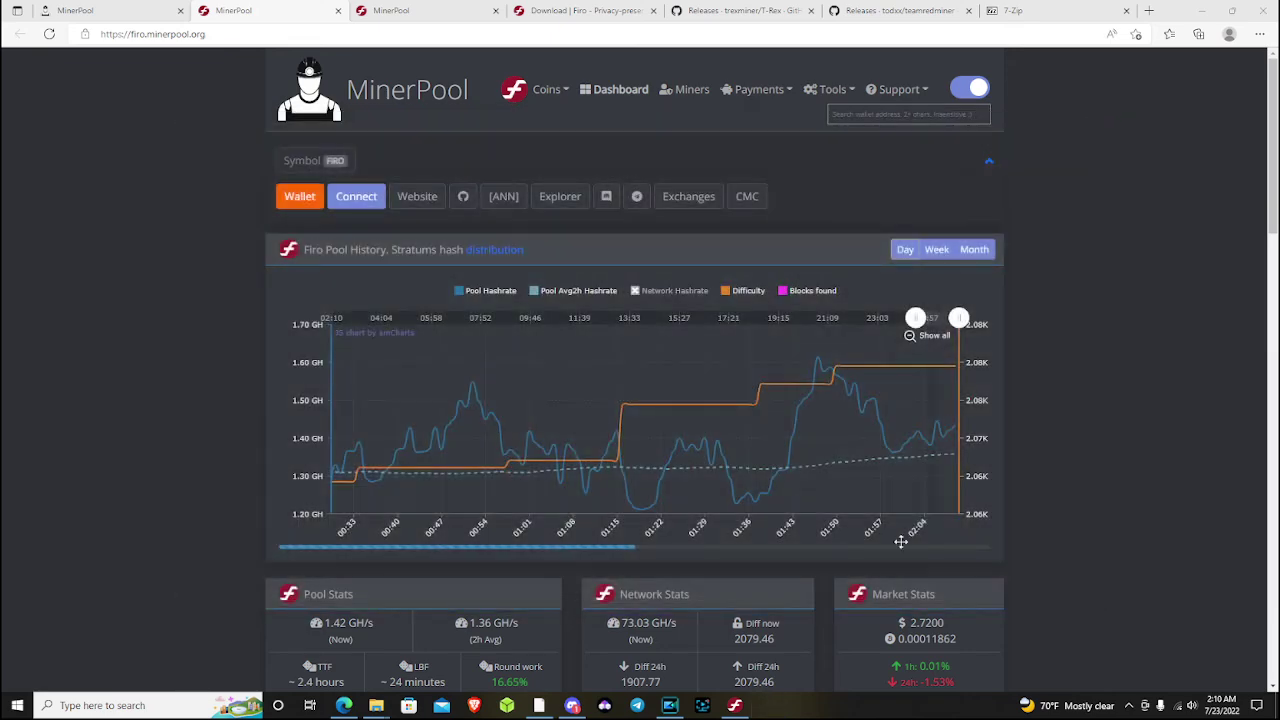
mouse_move(378, 707)
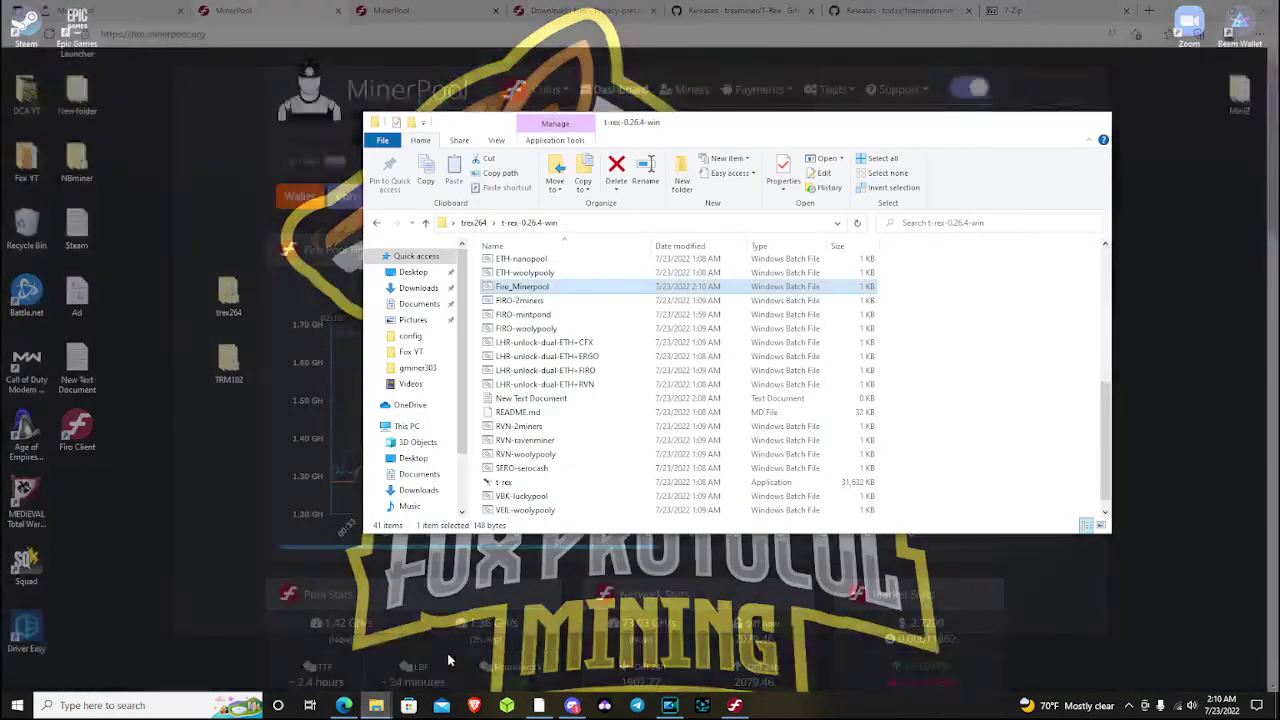
click(445, 650)
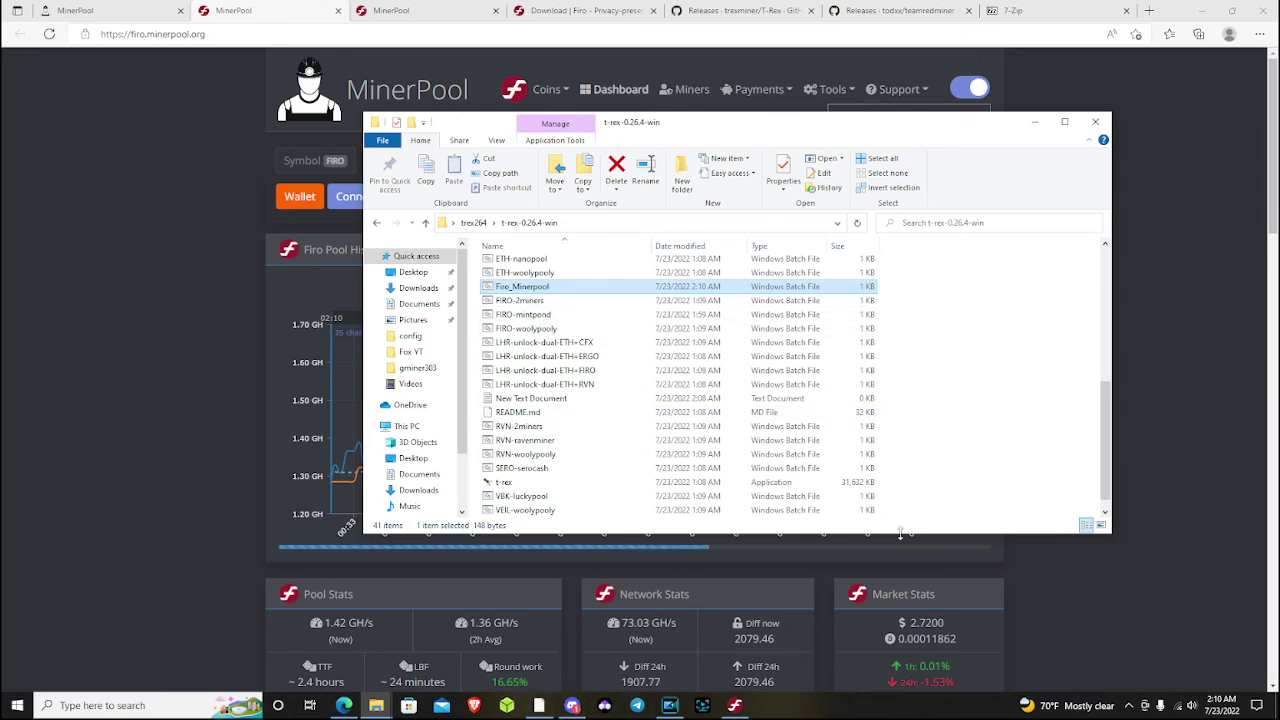
click(1095, 121)
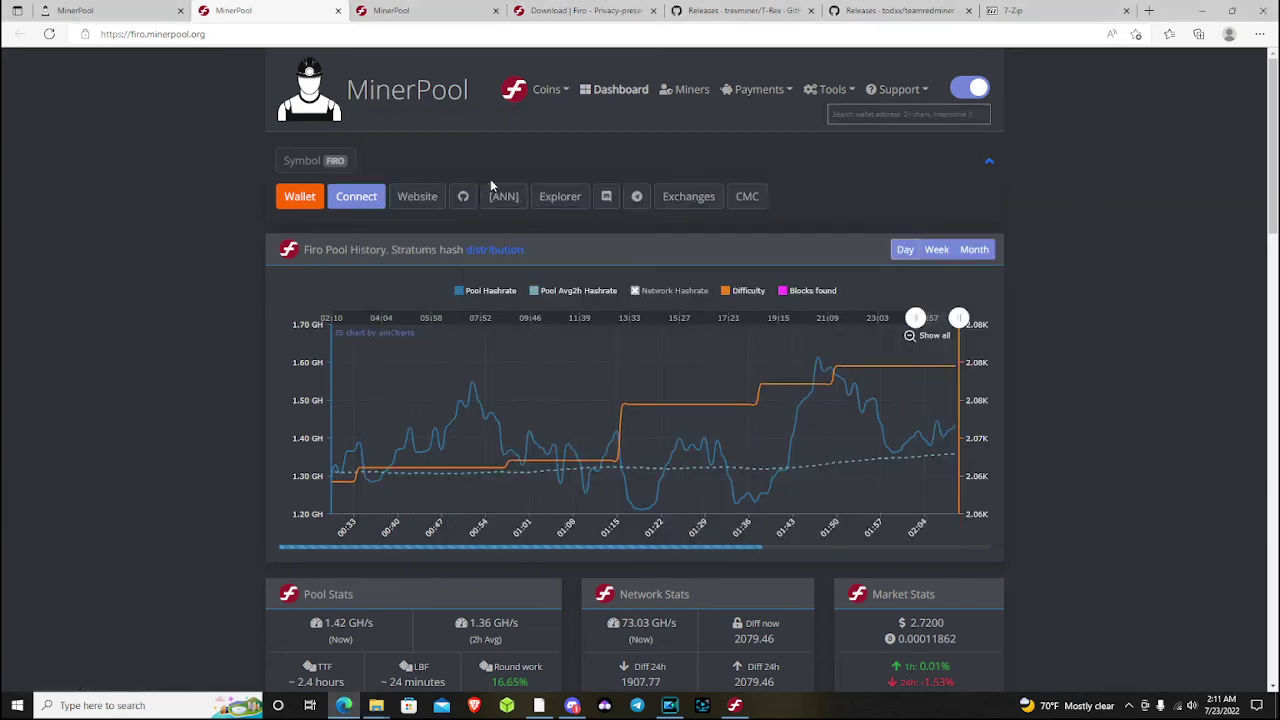
Browse the coin table on the minerpool.org home page
click(405, 90)
scroll(733, 399, down, 2)
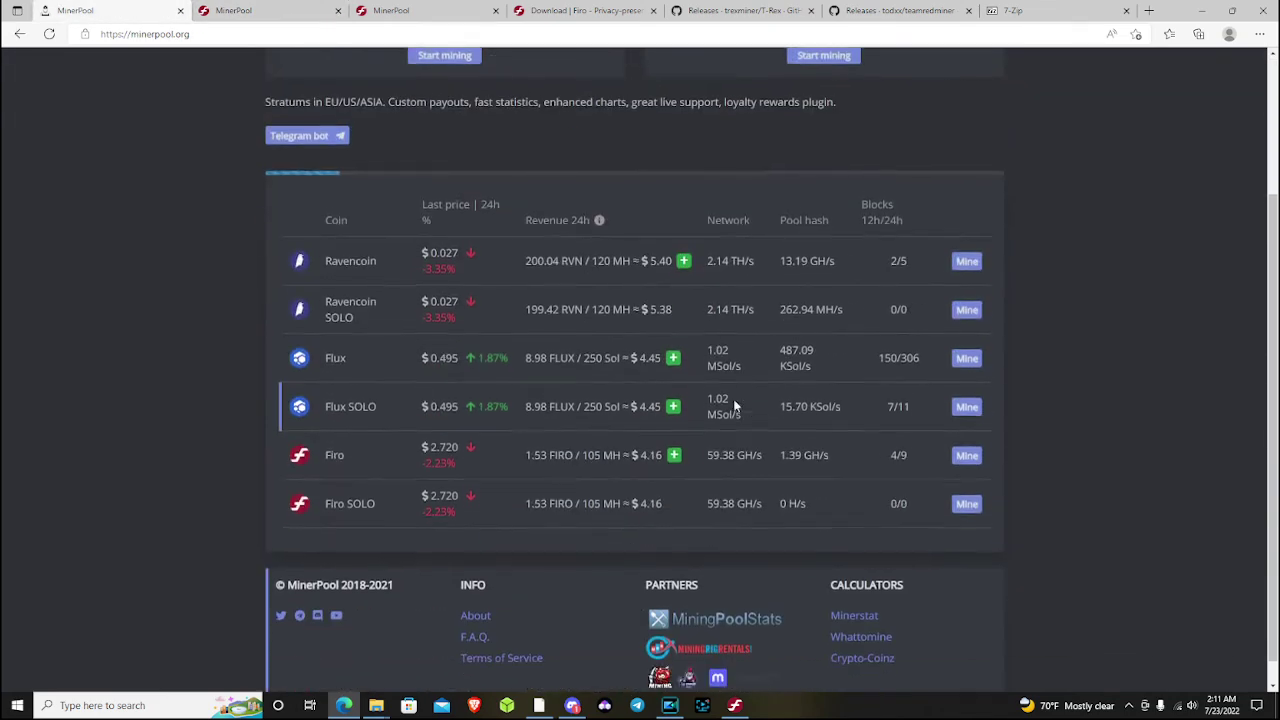
scroll(1030, 450, up, 2)
scroll(1027, 454, down, 1)
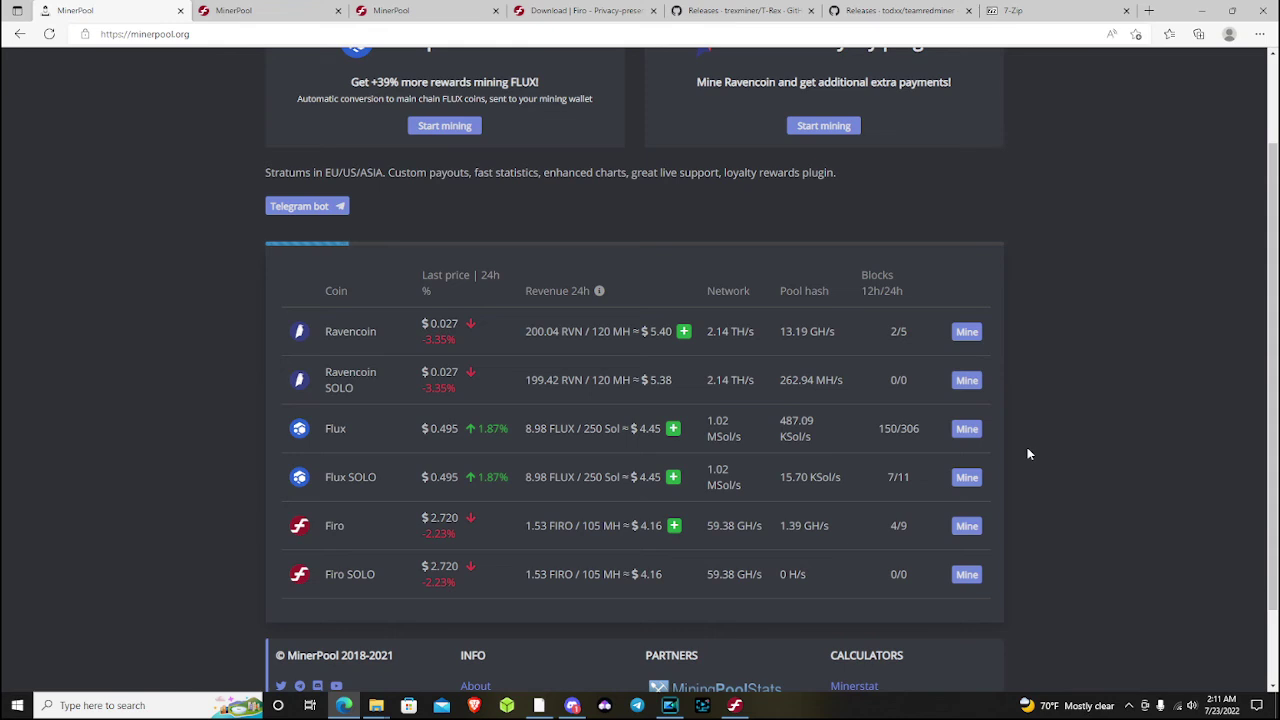
scroll(1007, 495, down, 1)
scroll(1007, 495, up, 1)
scroll(1004, 496, up, 1)
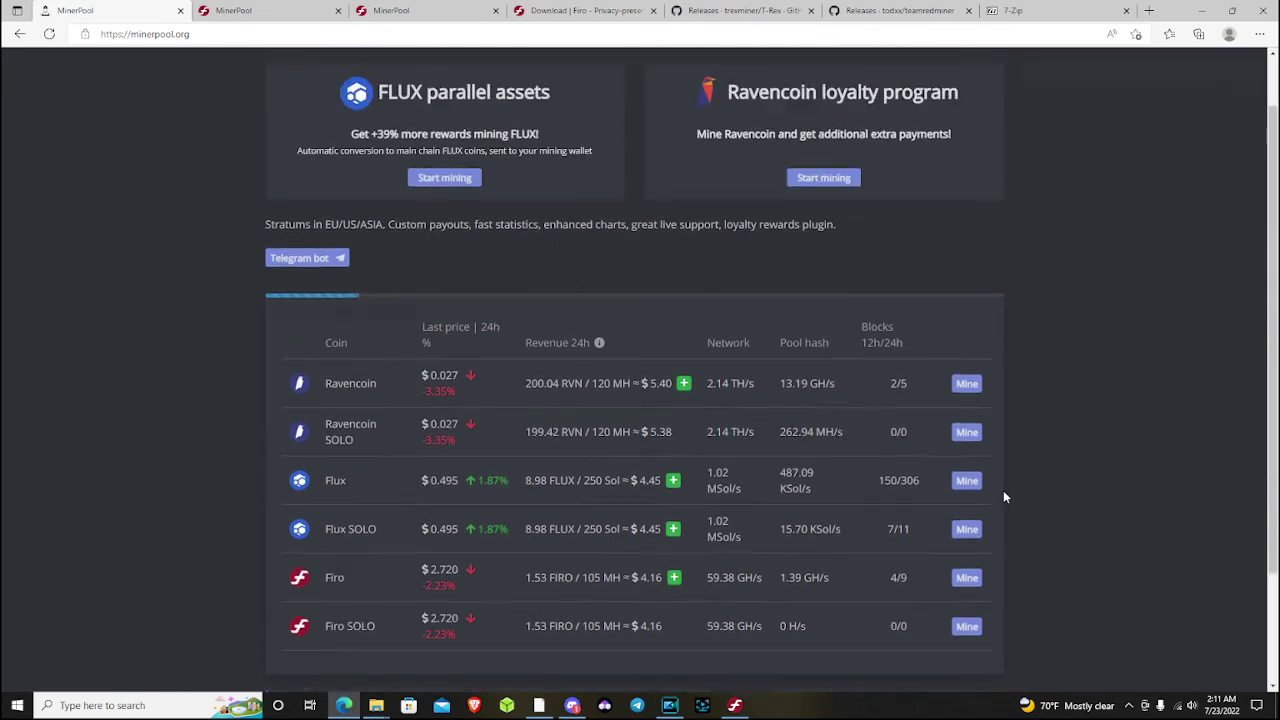
scroll(1003, 496, down, 1)
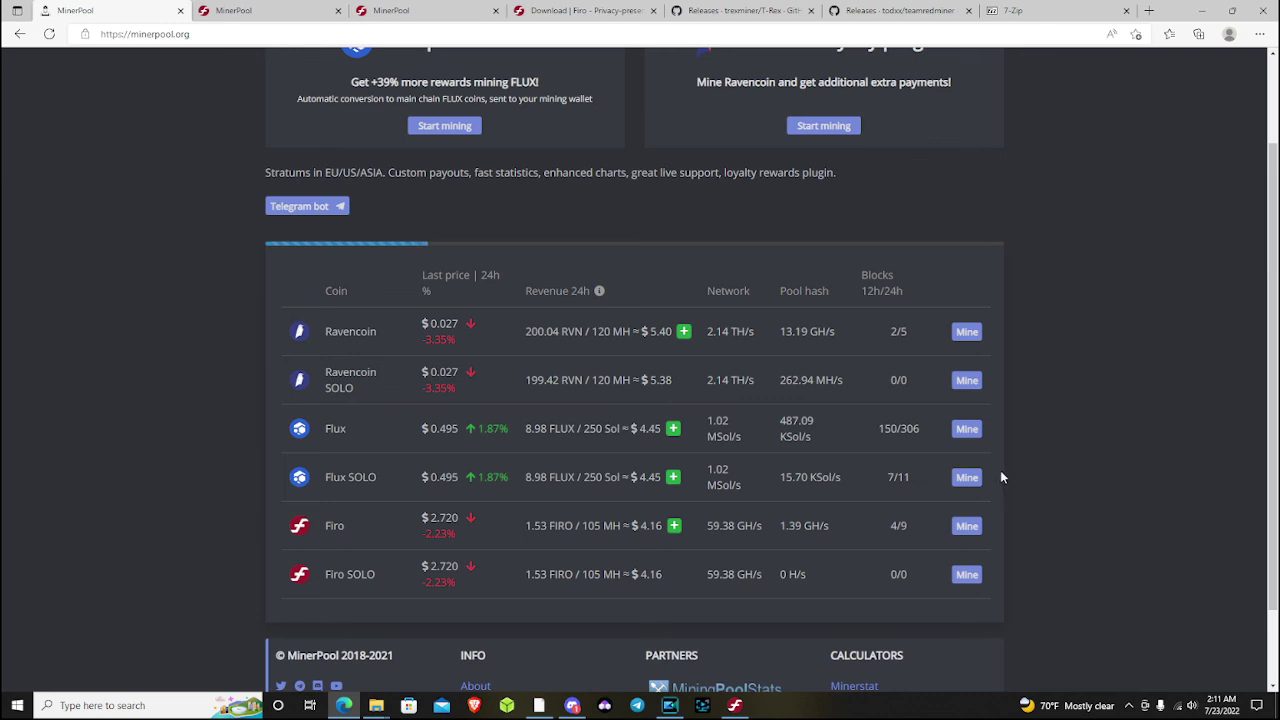
scroll(1000, 470, up, 2)
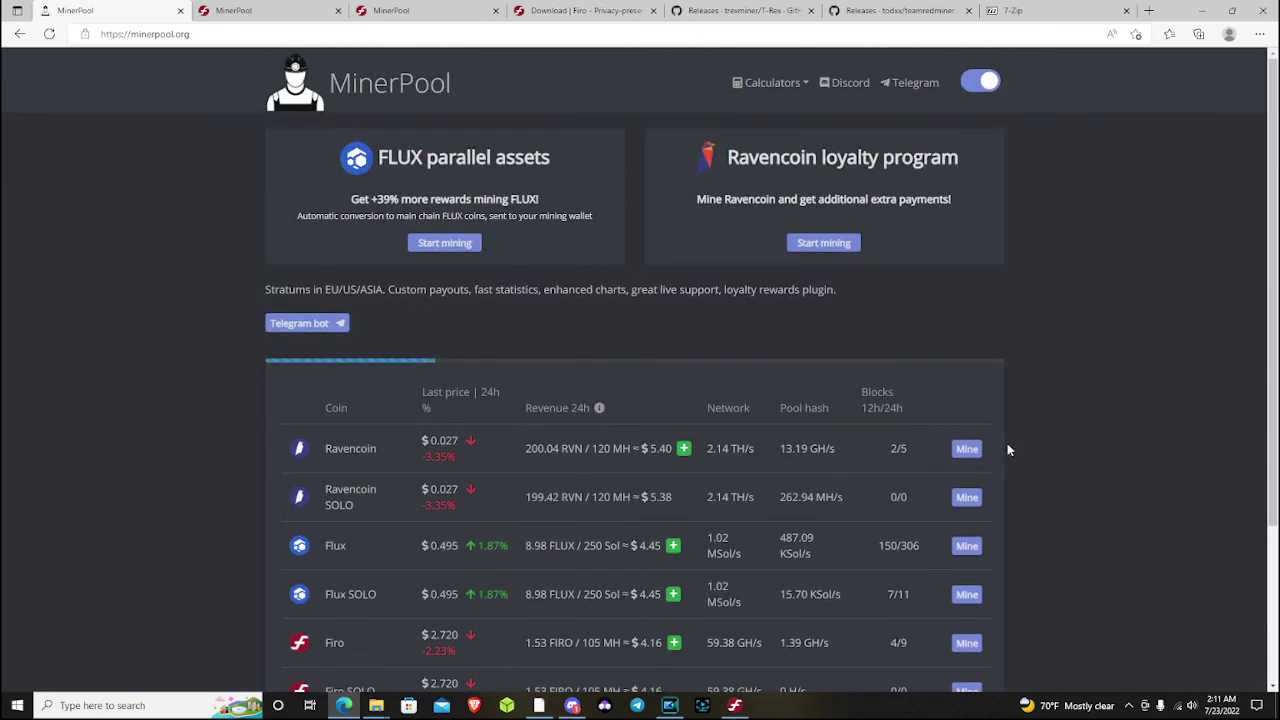
Cycle through the Firo pool, T-Rex and teamredminer tabs to reach the 7-Zip page
click(253, 10)
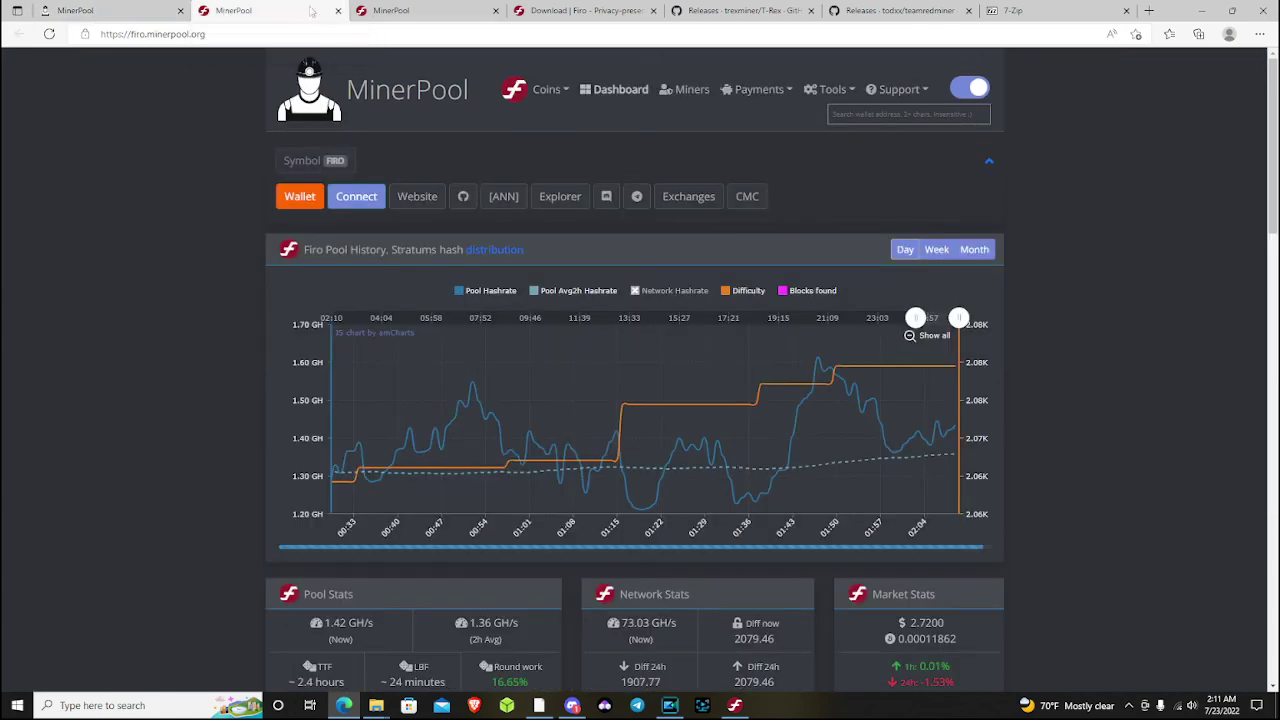
click(395, 10)
click(740, 10)
click(893, 10)
click(1040, 10)
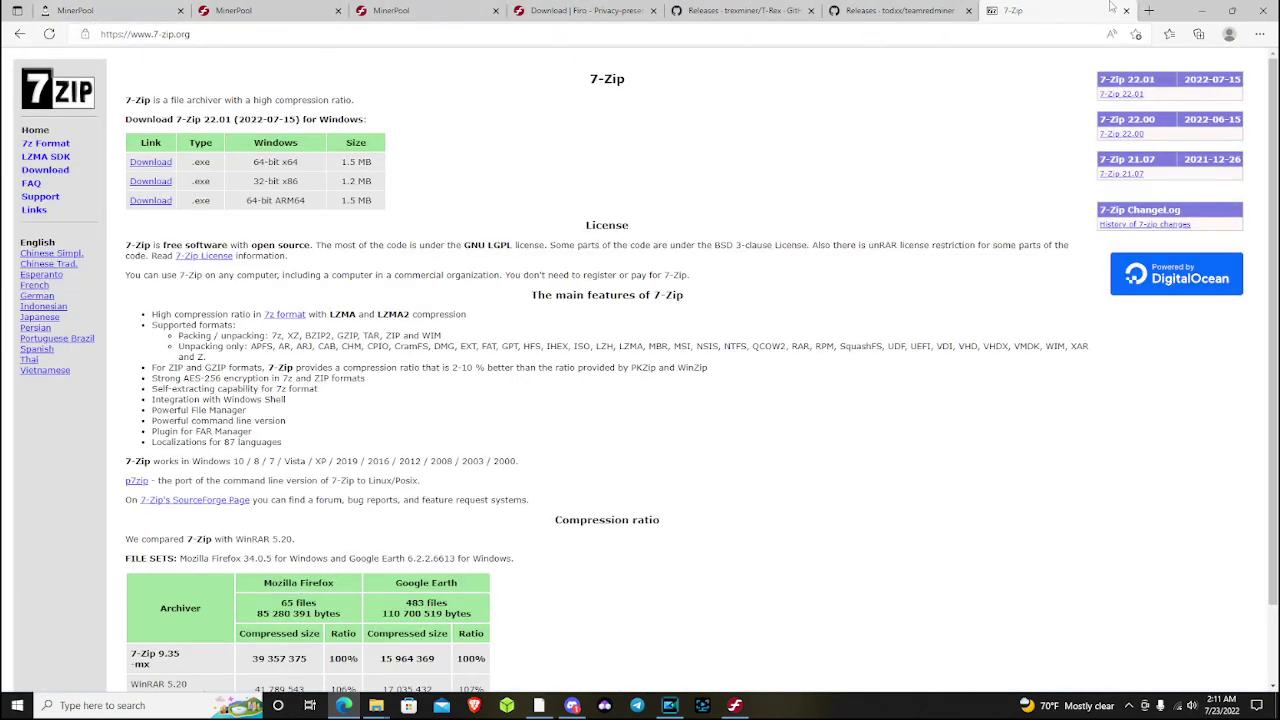
Minimize Edge and the Firo wallet to reveal the trex264 and TRM102 desktop folders
click(1201, 10)
click(1035, 77)
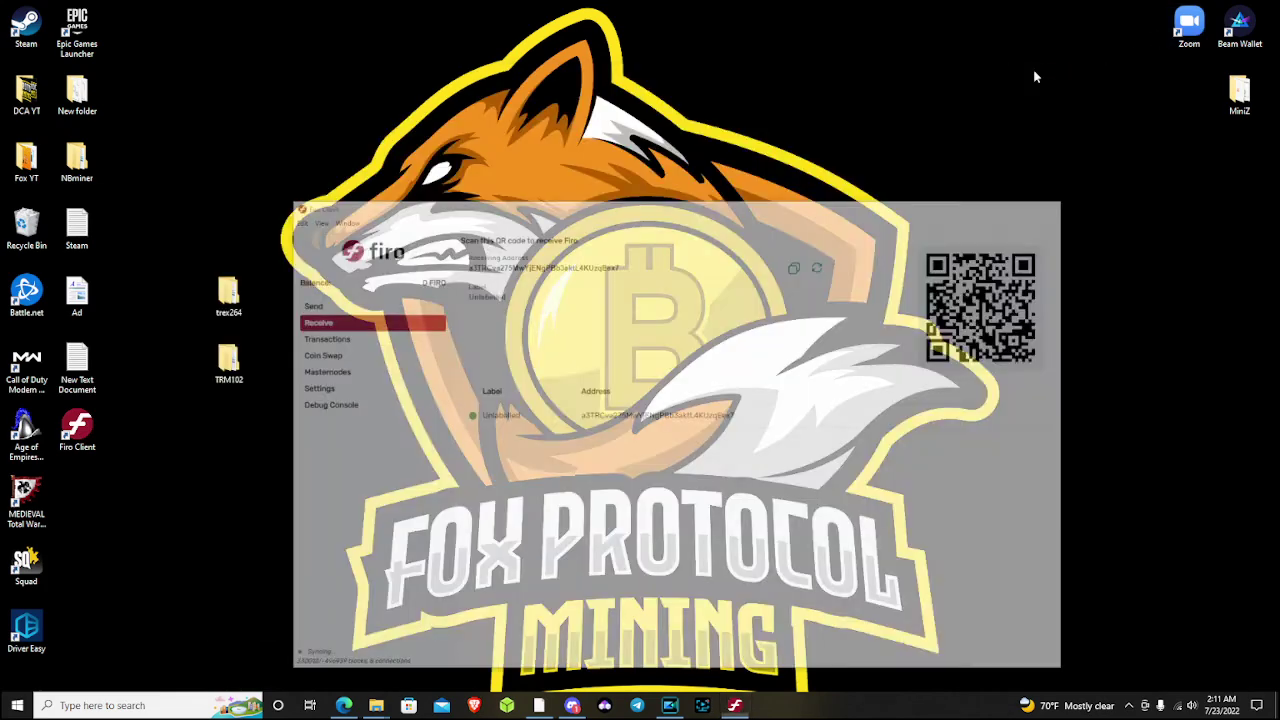